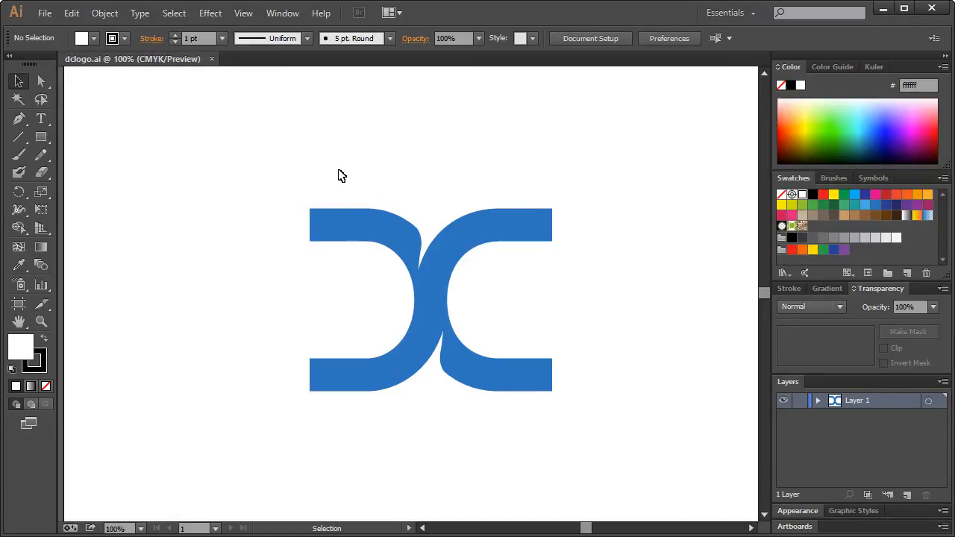
- Select the blue logo to inspect its path and clear the selection
left_click(344, 234)
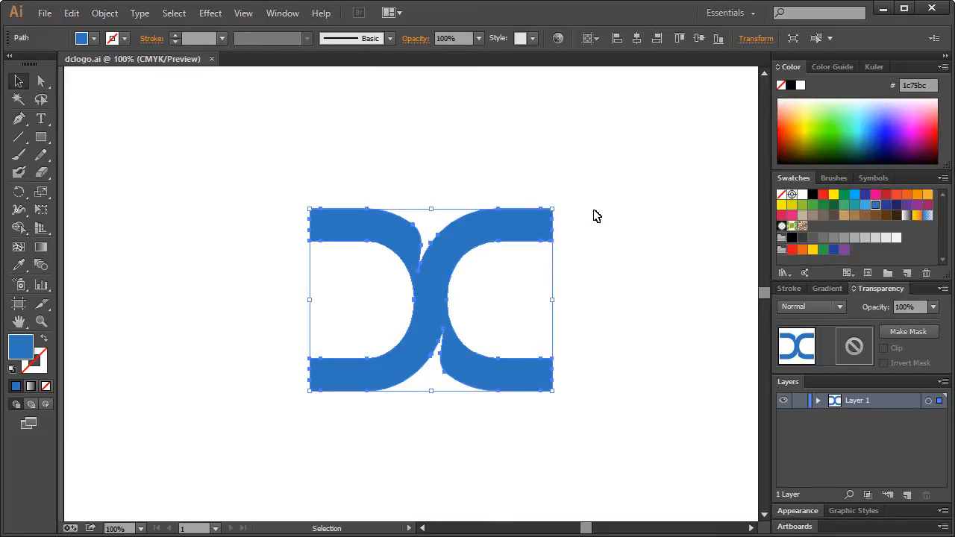
left_click(587, 174)
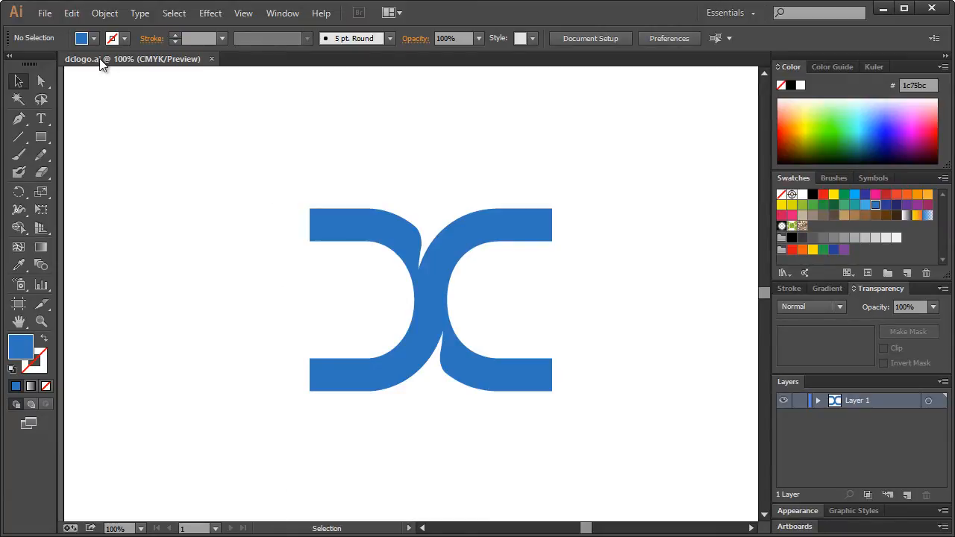
left_click_drag(173, 132, 194, 149)
- Try to save the logo as dclogo.svg in SVG format, declining to replace the existing file
left_click(44, 14)
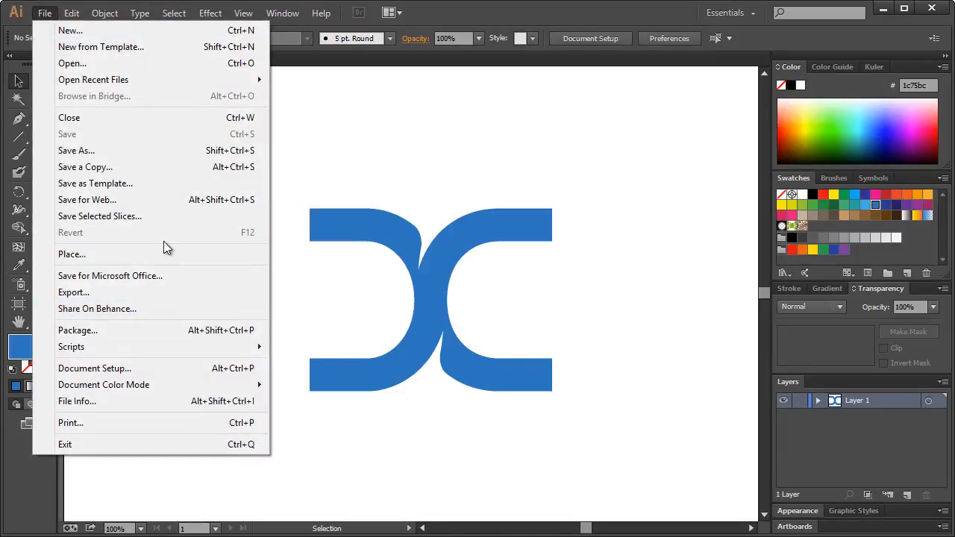
left_click(120, 149)
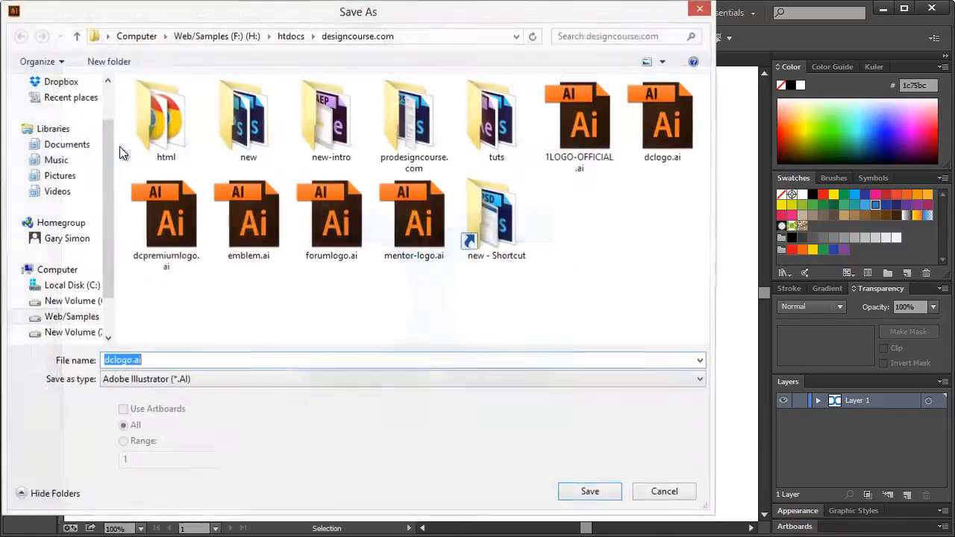
left_click(192, 394)
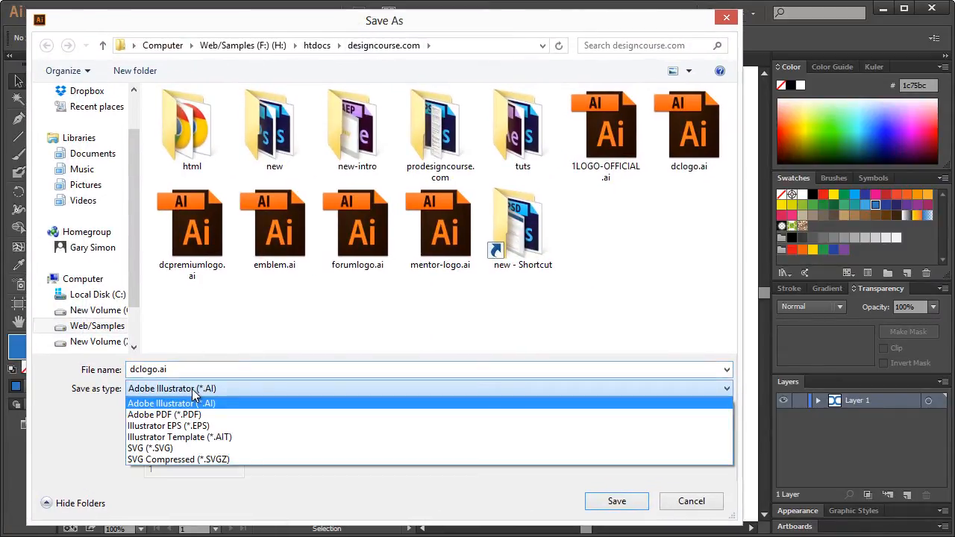
left_click(159, 449)
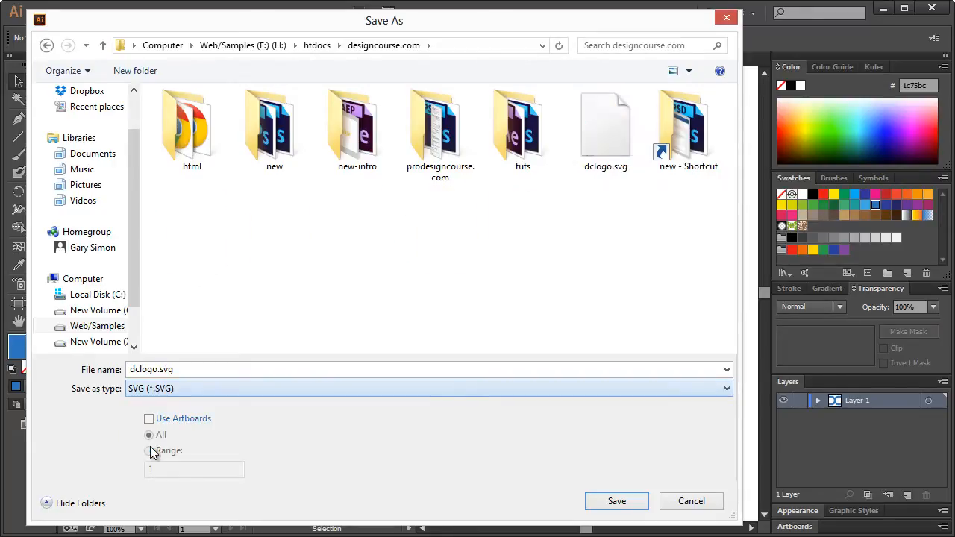
left_click(610, 503)
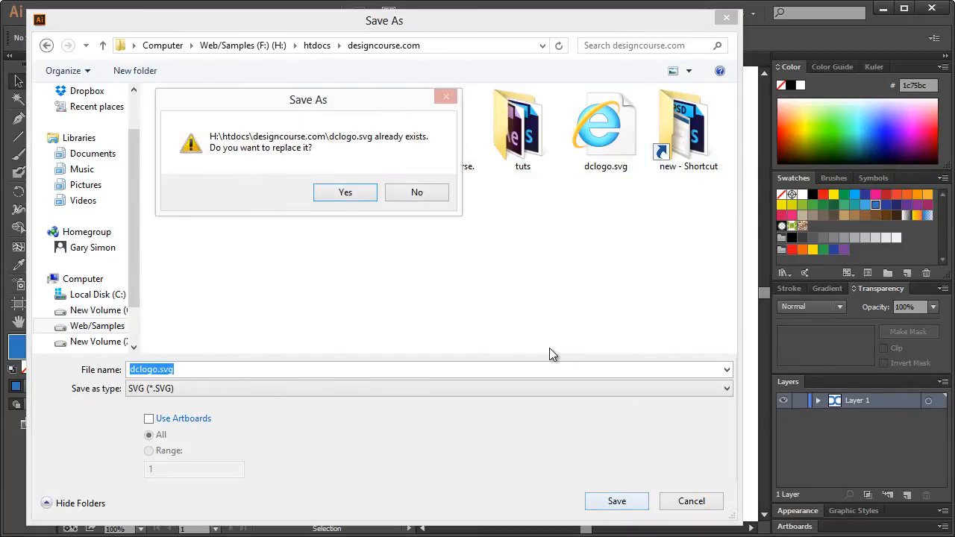
left_click(430, 197)
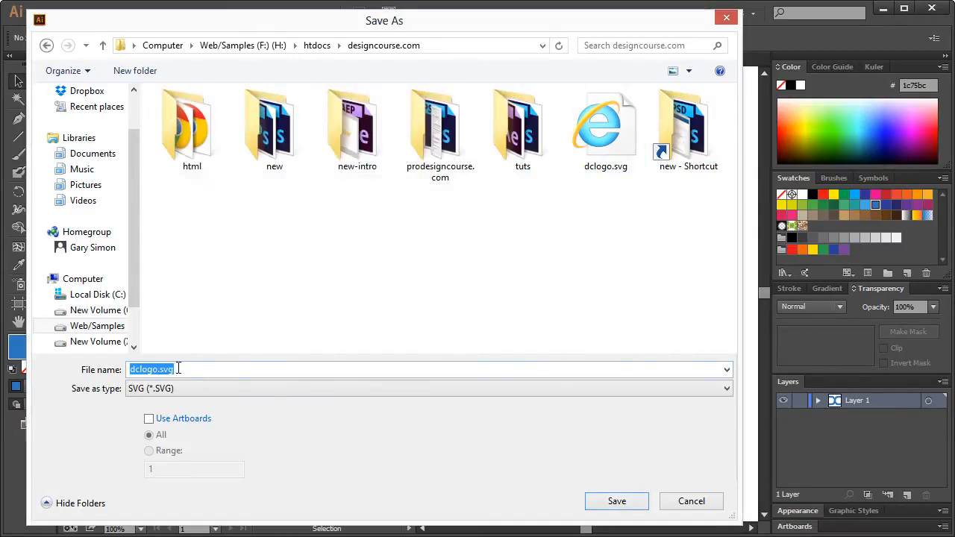
- Rename the SVG copy to dclogo2.svg, proceed to its SVG options, and cancel the save
left_click(156, 371)
type("2")
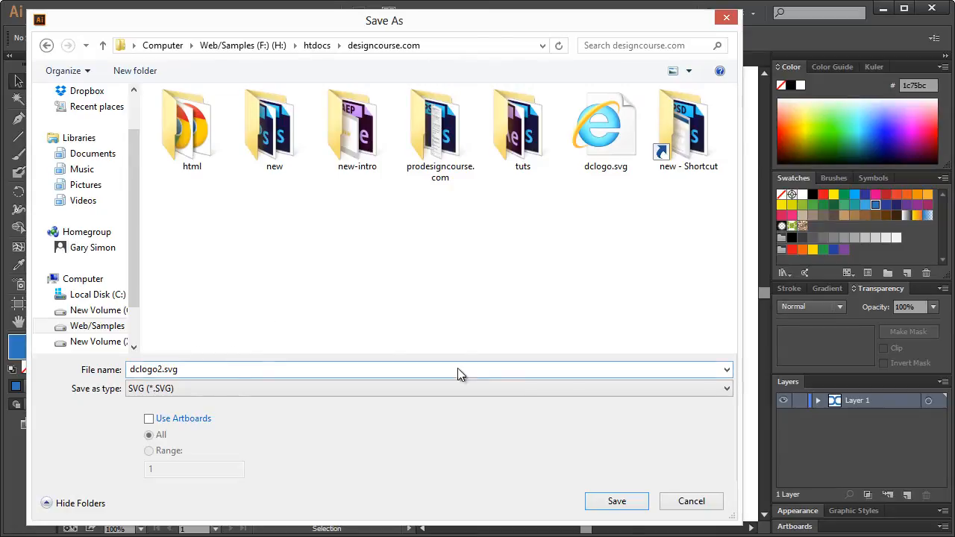
left_click(617, 502)
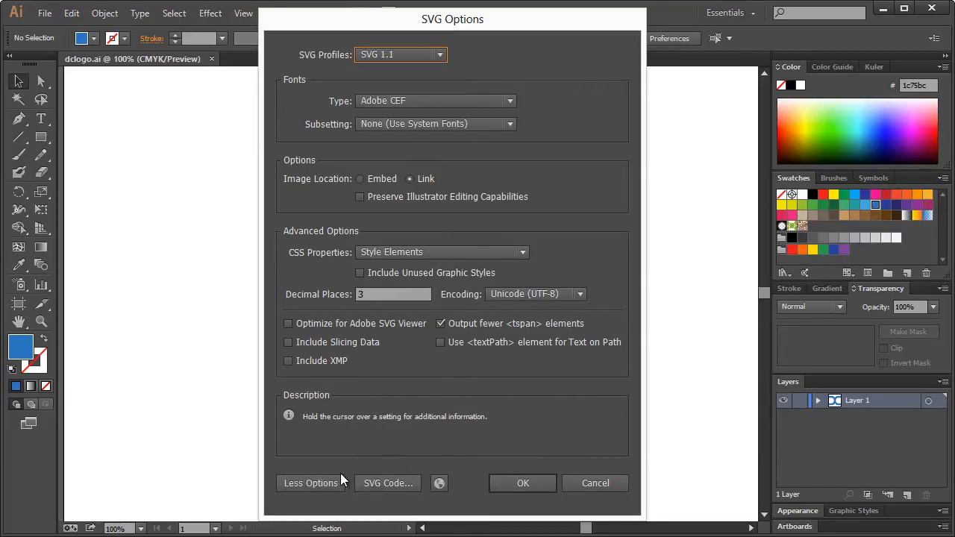
left_click(590, 484)
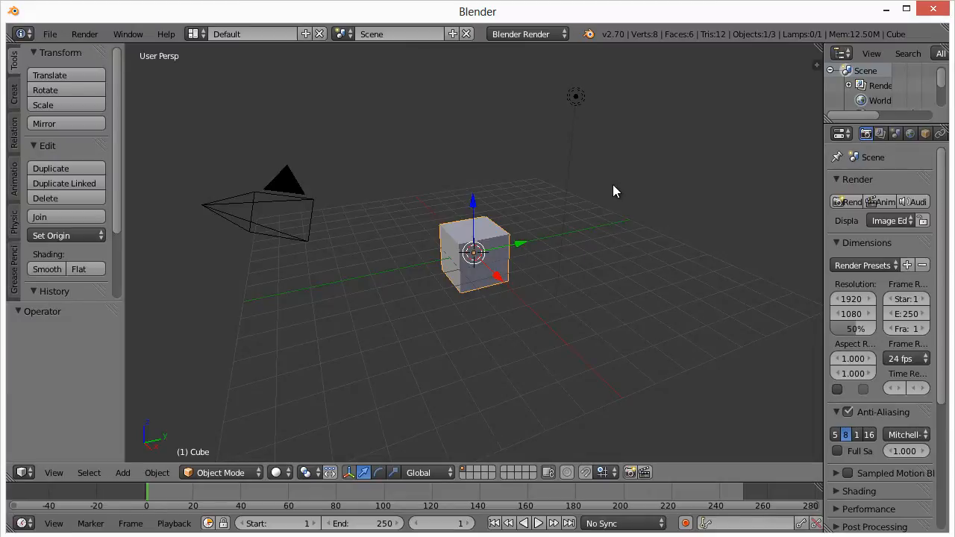
- Switch to Blender and practise selecting the lamp, cube and camera individually and together, leaving only the cube selected
left_click(583, 262)
right_click(572, 96)
right_click(486, 234)
right_click(314, 203)
right_click(494, 233)
right_click(575, 97)
right_click(474, 239)
right_click(291, 179, "shift")
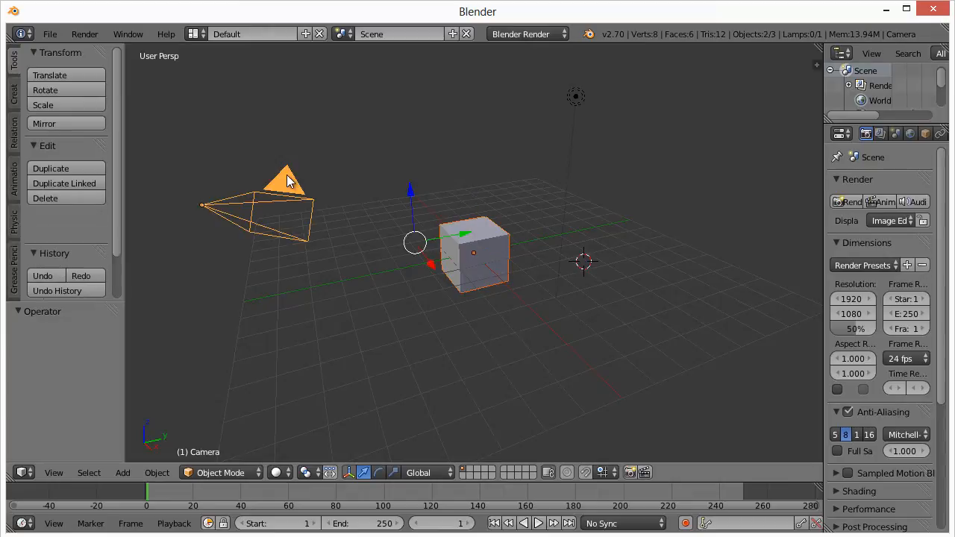
right_click(574, 98, "shift")
right_click(475, 262)
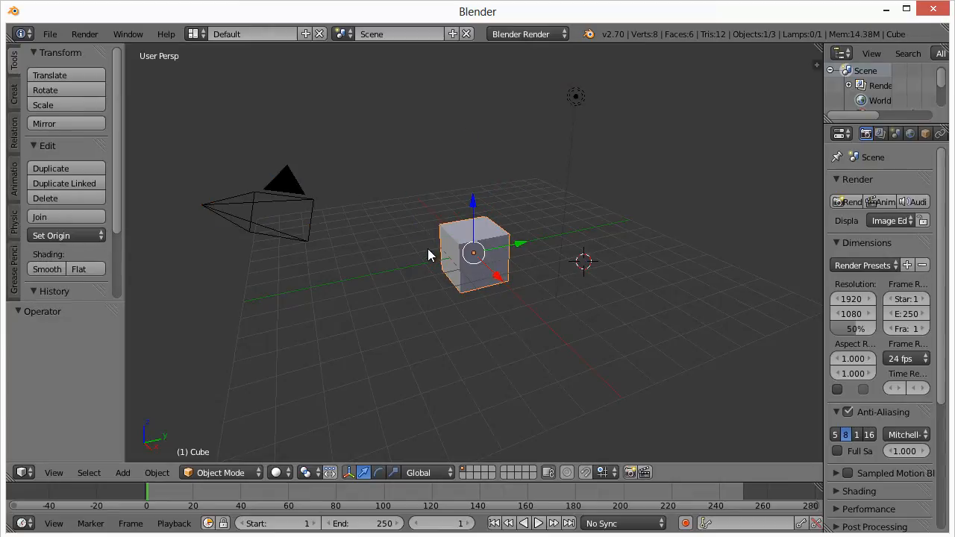
- Examine the default scene around the cube from different angles and distances
mouse_move(426, 250)
middle_mouse_down()
mouse_move(607, 321)
mouse_move(739, 246)
mouse_move(572, 102)
mouse_move(311, 246)
mouse_move(634, 418)
mouse_move(512, 150)
mouse_move(480, 252)
mouse_move(431, 256)
middle_mouse_up()
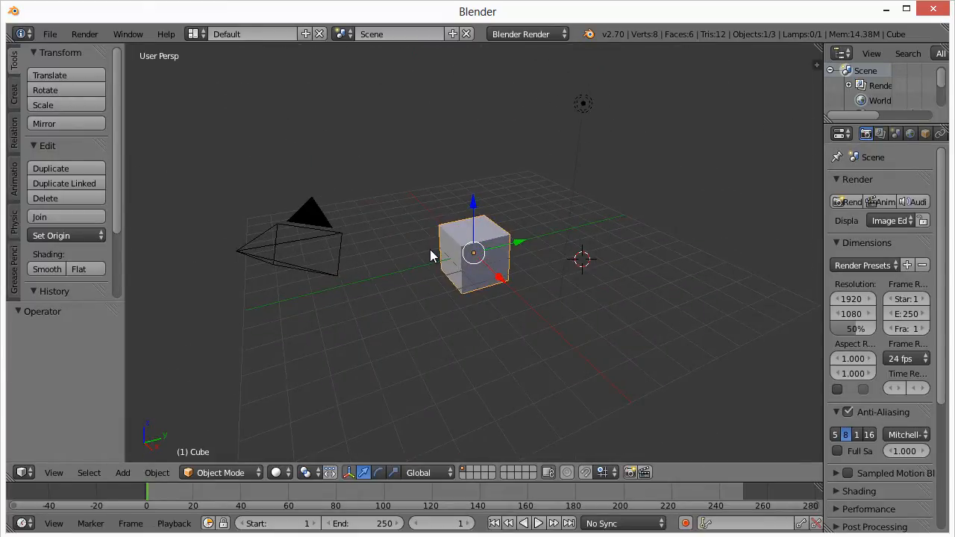
scroll(492, 314, "up", 8)
scroll(492, 315, "down", 8)
scroll(492, 314, "up", 6)
scroll(492, 322, "down", 3)
middle_click_drag(464, 261, 430, 261, "shift")
scroll(431, 254, "down", 4)
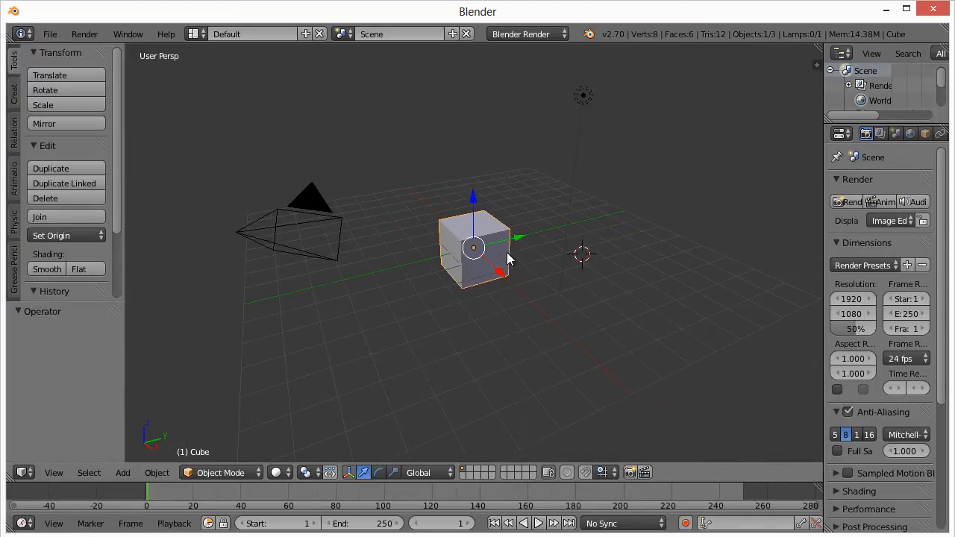
- Start a new scene from the default startup file and delete the default cube
left_click(45, 34)
left_click(52, 46)
left_click(66, 64)
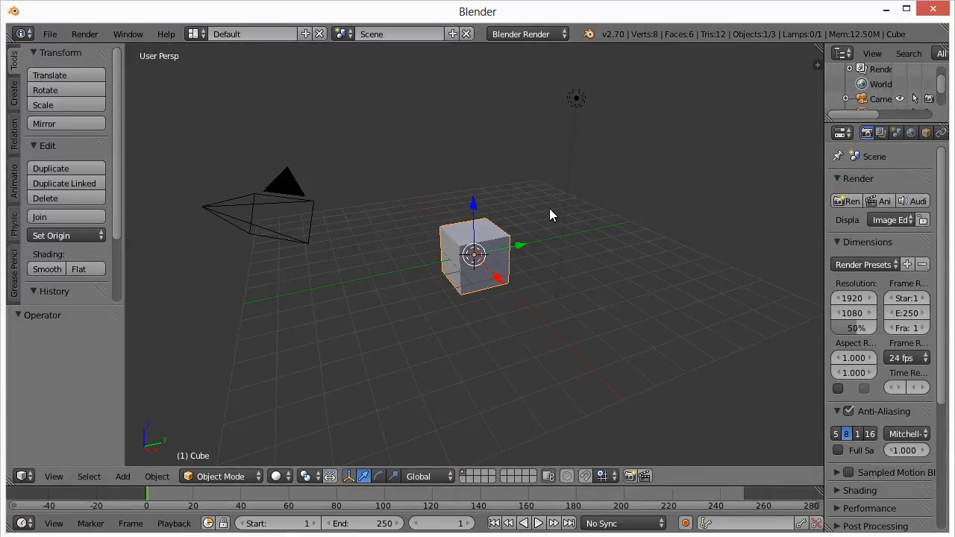
key("x")
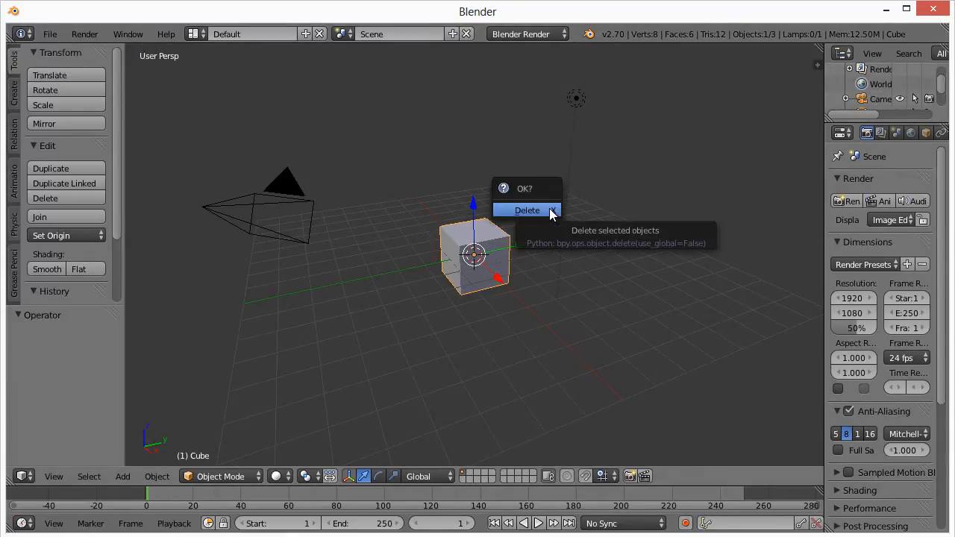
left_click(549, 210)
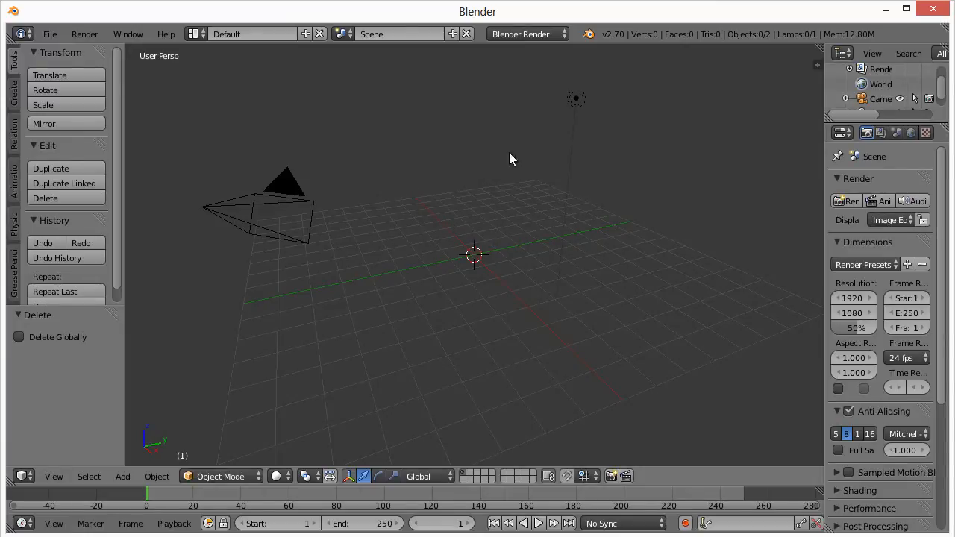
- Import the saved logo file as Scalable Vector Graphics (.svg)
left_click(50, 34)
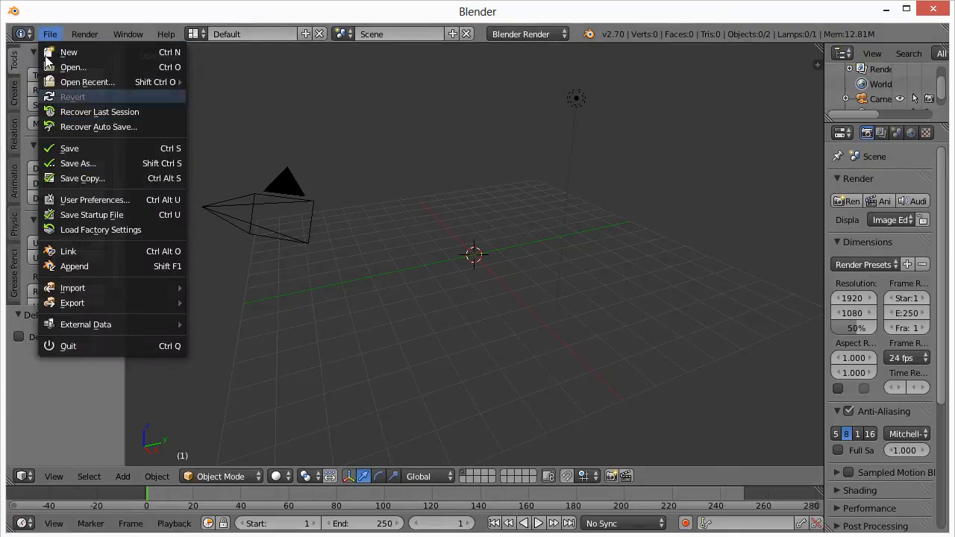
mouse_move(67, 290)
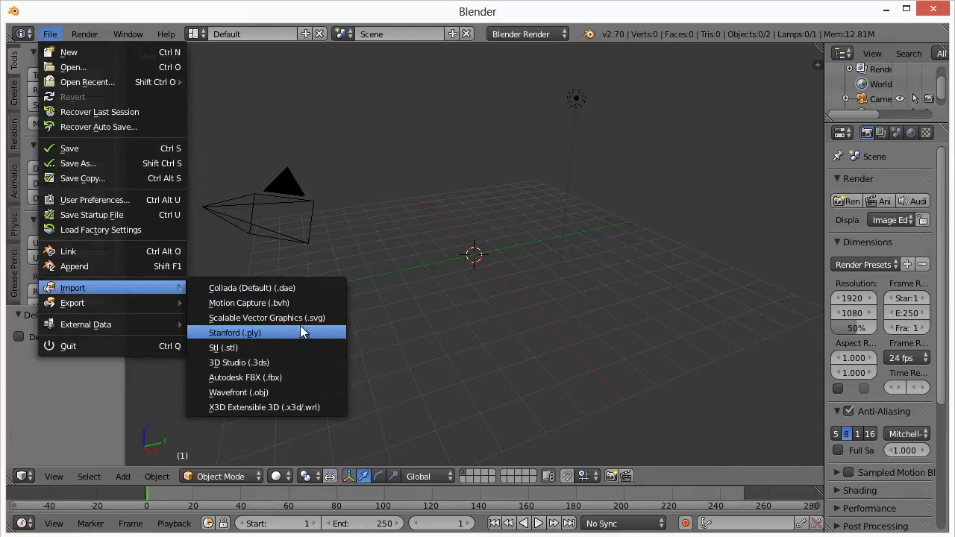
left_click(252, 317)
double_click(226, 200)
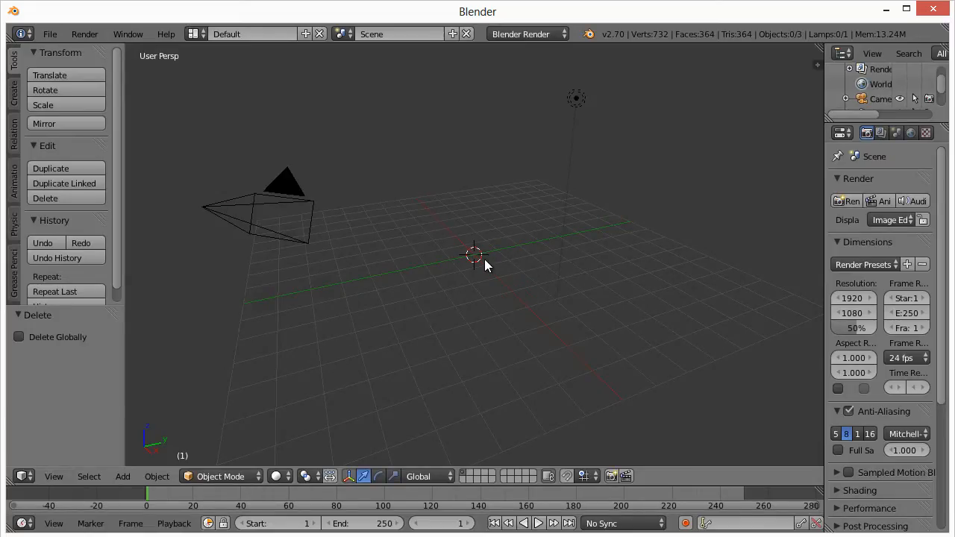
scroll(493, 269, "up", 10)
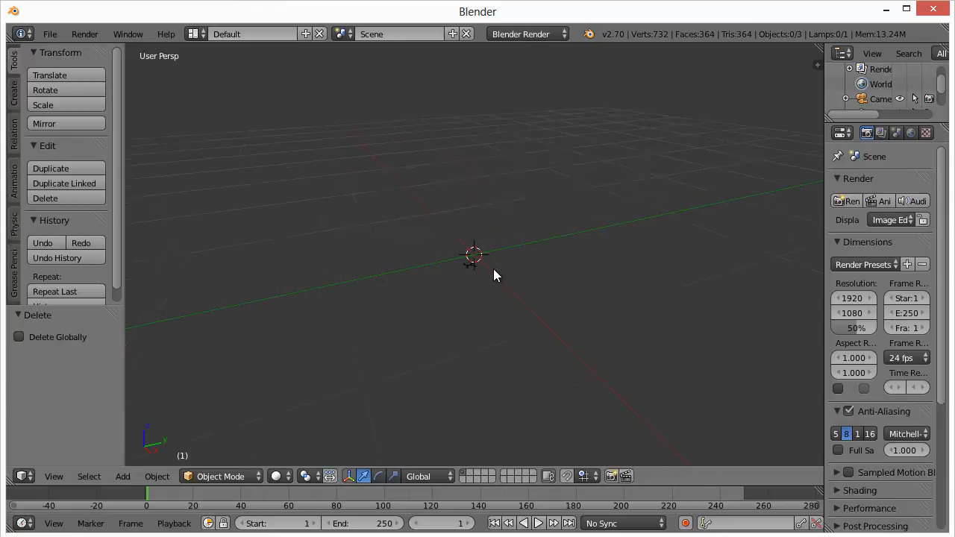
- Select the imported logo curve, move it slightly, and scale it up by about 1.482
right_click(457, 307)
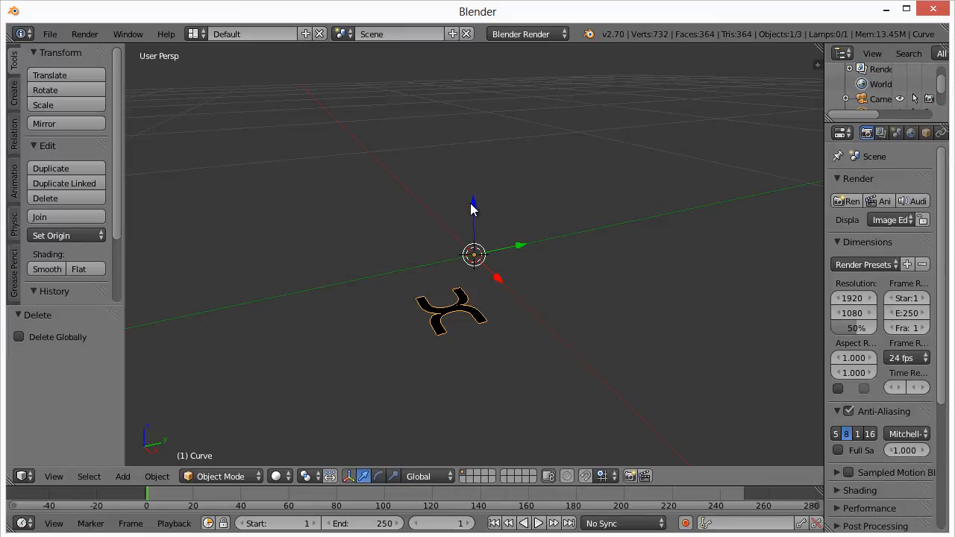
left_click_drag(474, 211, 486, 267)
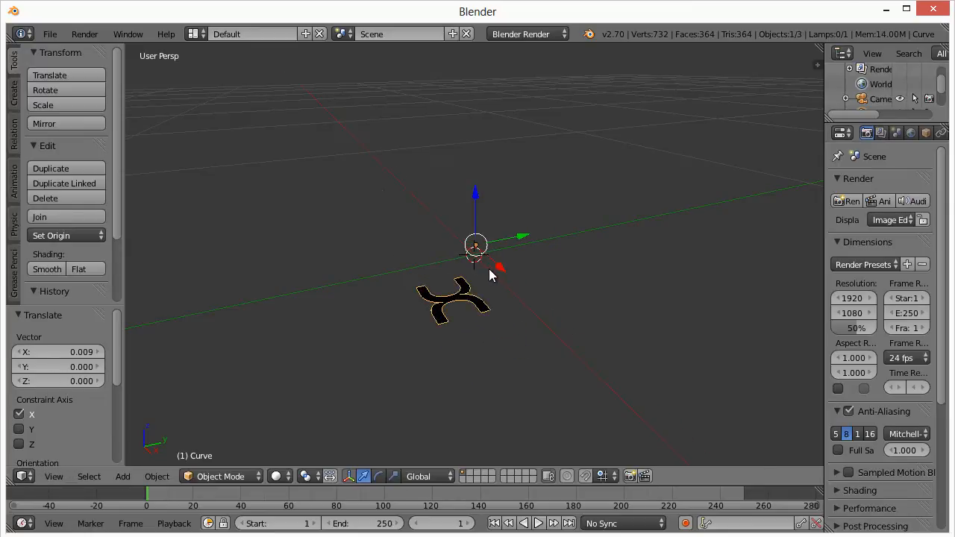
key("s")
left_click(452, 291)
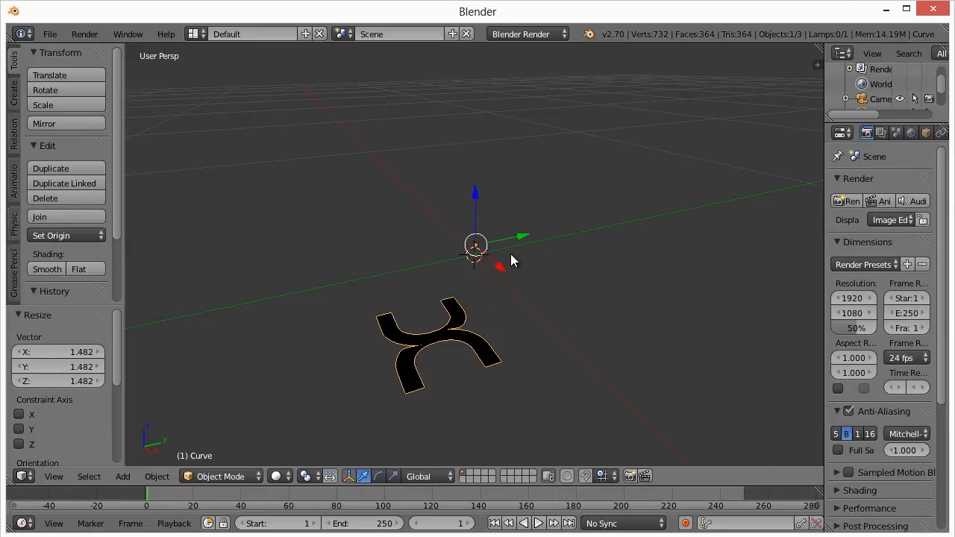
- Try rotating the logo curve by about -342° around its offset origin and undo the rotation
key("r")
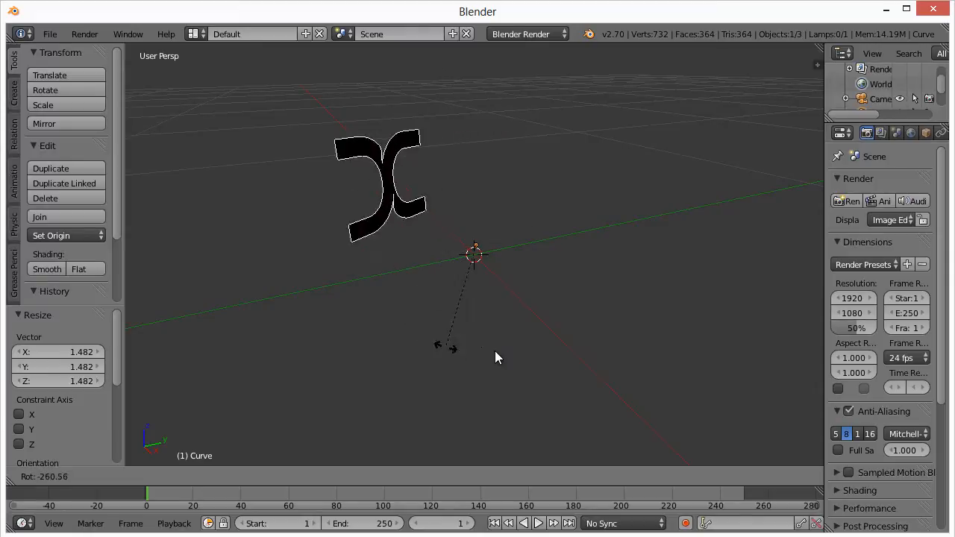
left_click(544, 276)
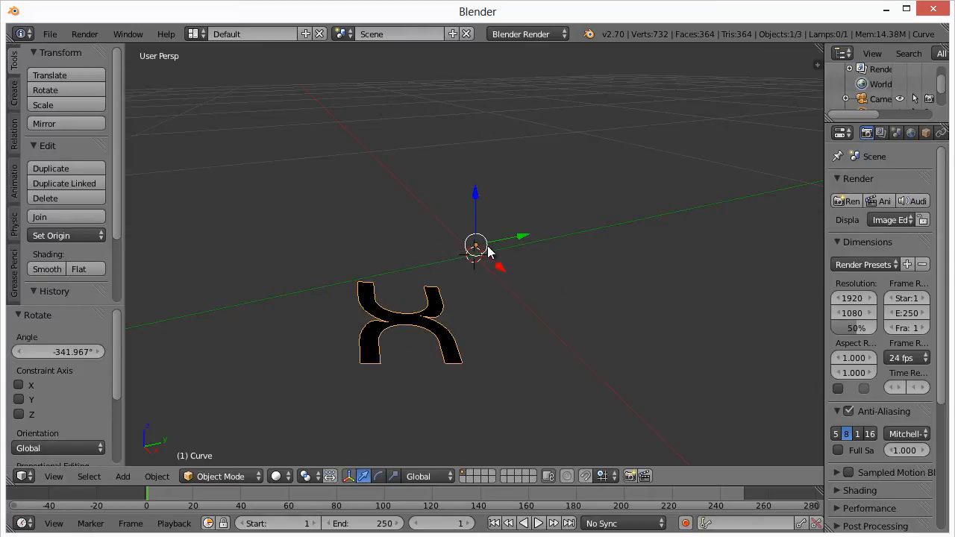
key("ctrl+z")
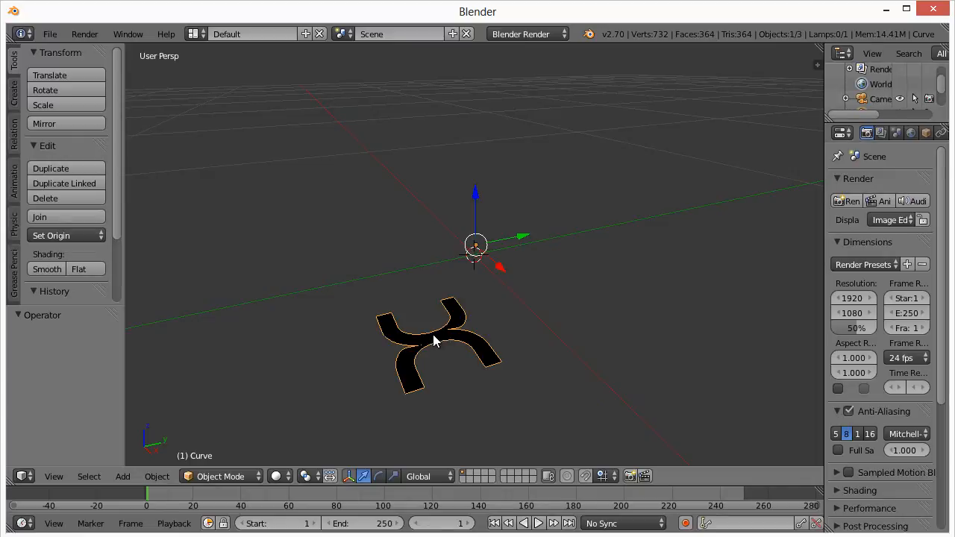
- Set the logo curve's origin to its geometry
left_click(68, 236)
left_click(85, 270)
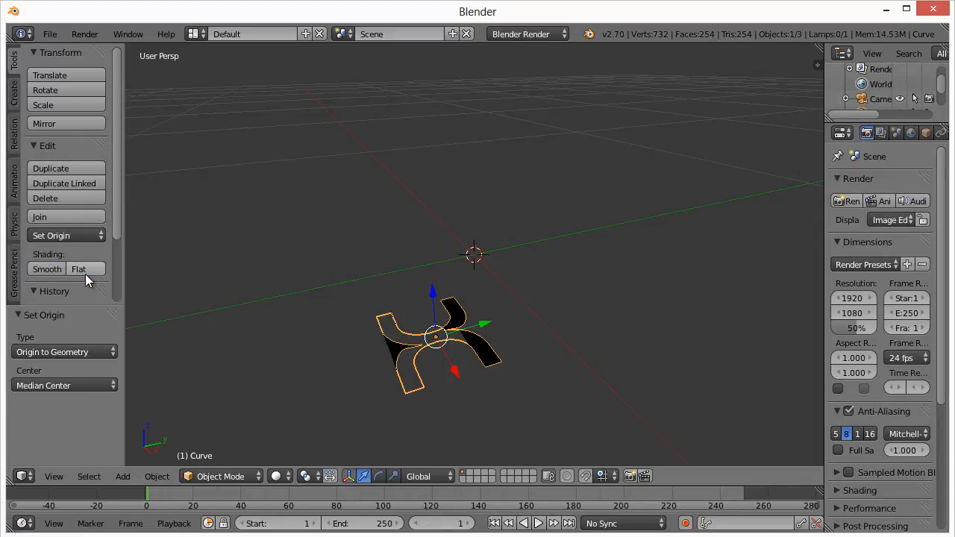
- Move the logo curve up about 0.092 along Z toward the scene centre and scale it by about 5.342
key("alt+g")
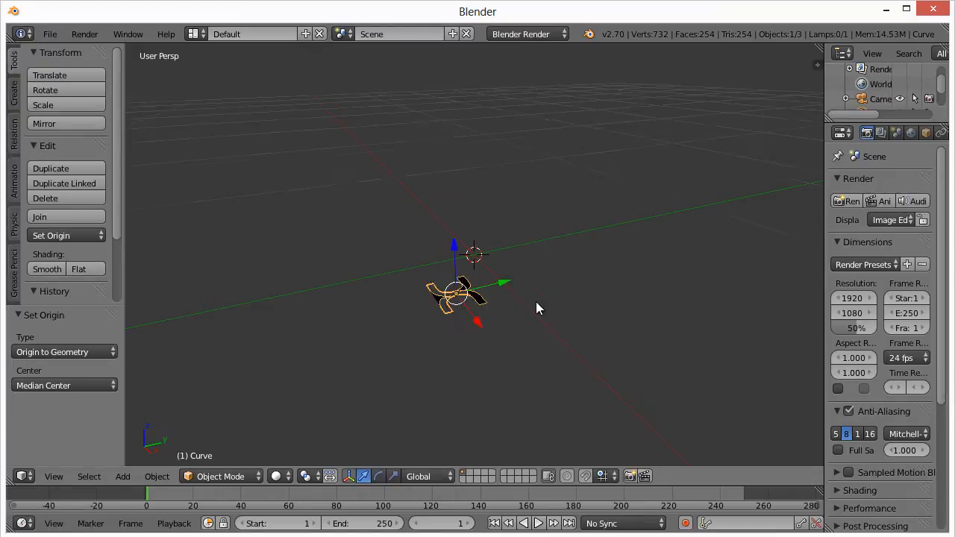
left_click_drag(459, 241, 459, 233)
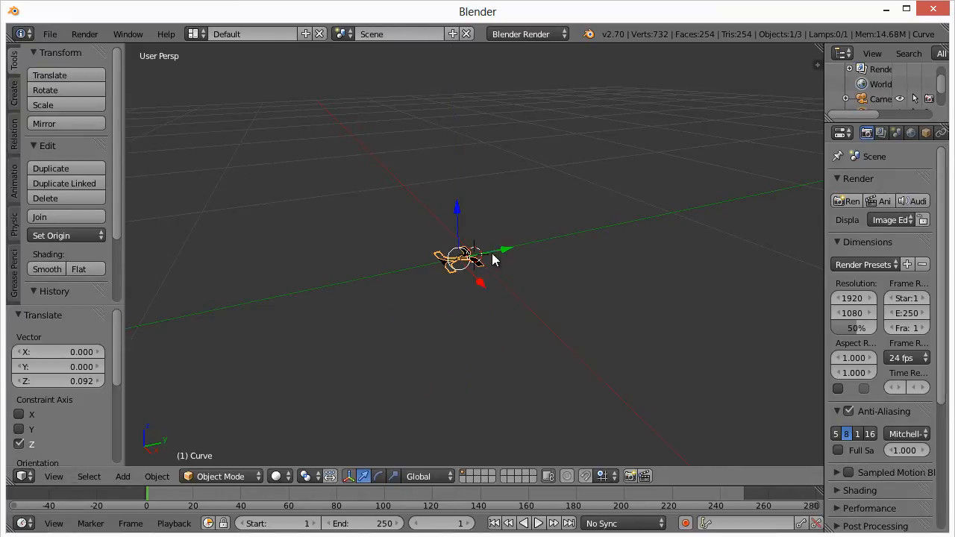
key("s")
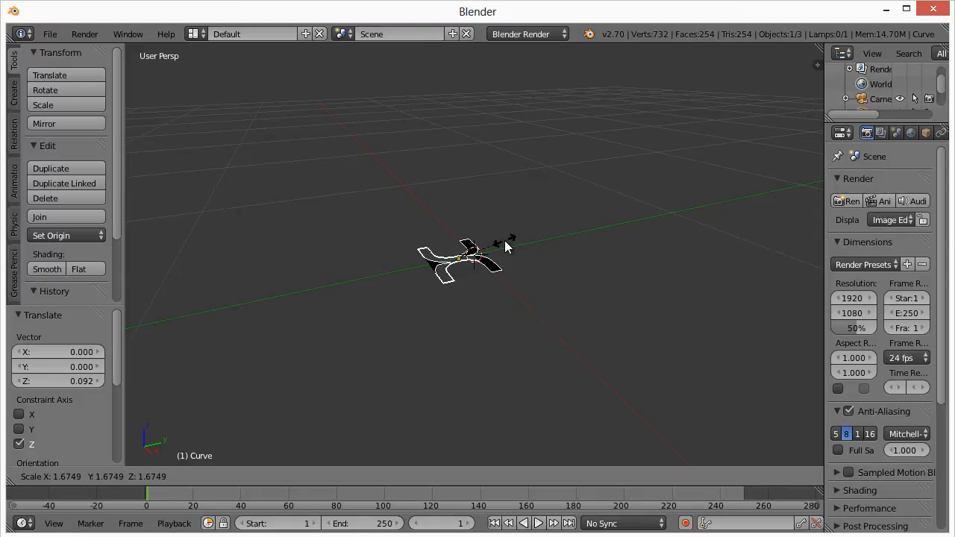
left_click(597, 182)
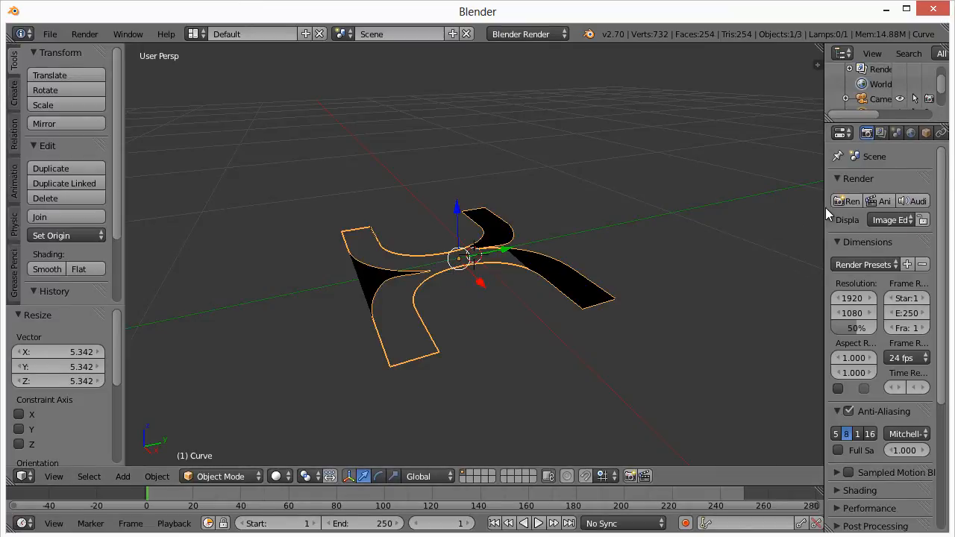
- Widen the properties area and show the logo curve's shape and geometry settings
left_click_drag(827, 207, 737, 212)
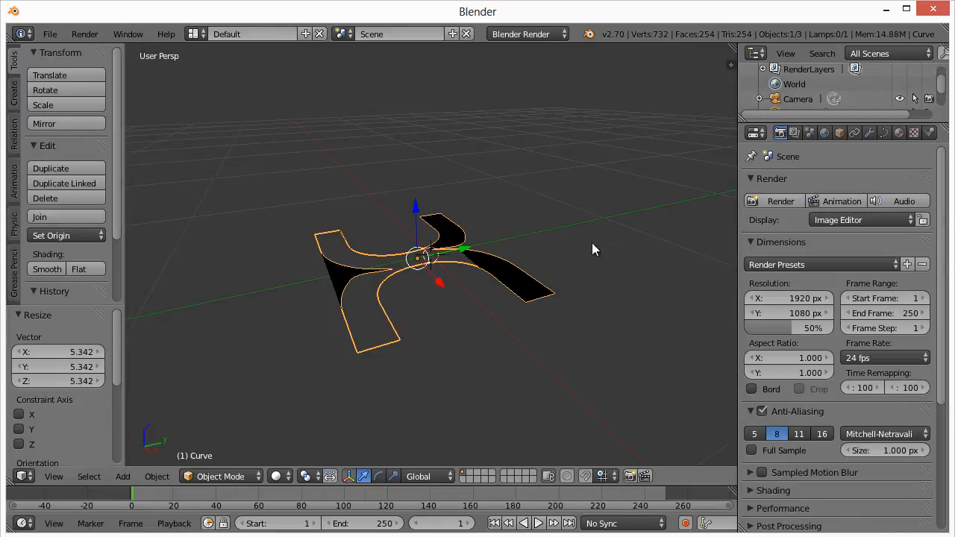
left_click(885, 135)
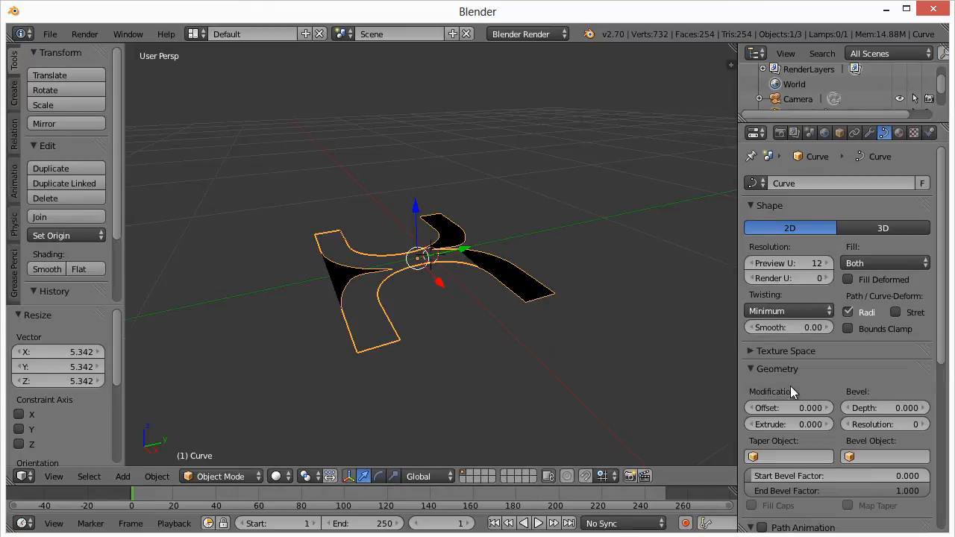
- Extrude the logo curve by 0.004 in its geometry settings to give the flat shape thickness
scroll(830, 400, "down", 3)
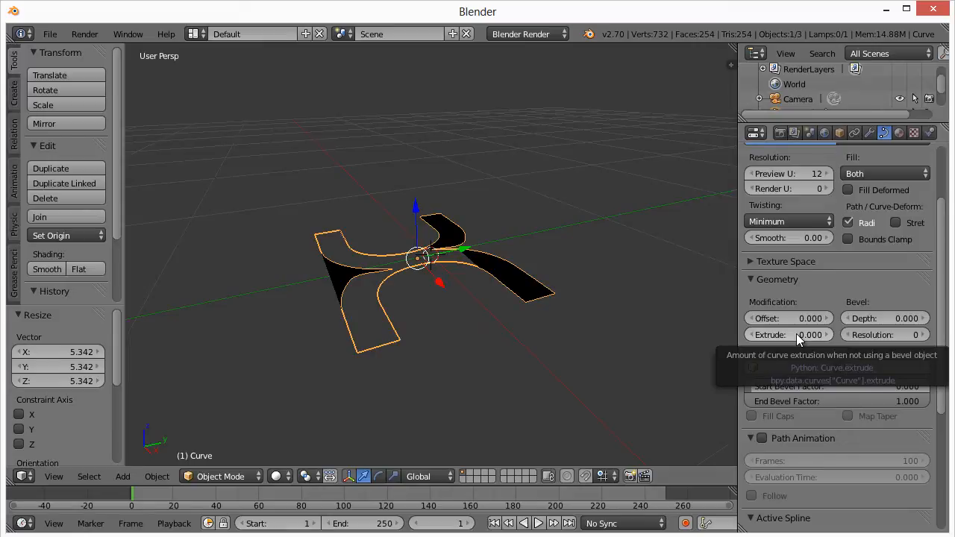
mouse_move(797, 336)
left_mouse_down()
mouse_move(814, 336)
mouse_move(801, 335)
left_mouse_up()
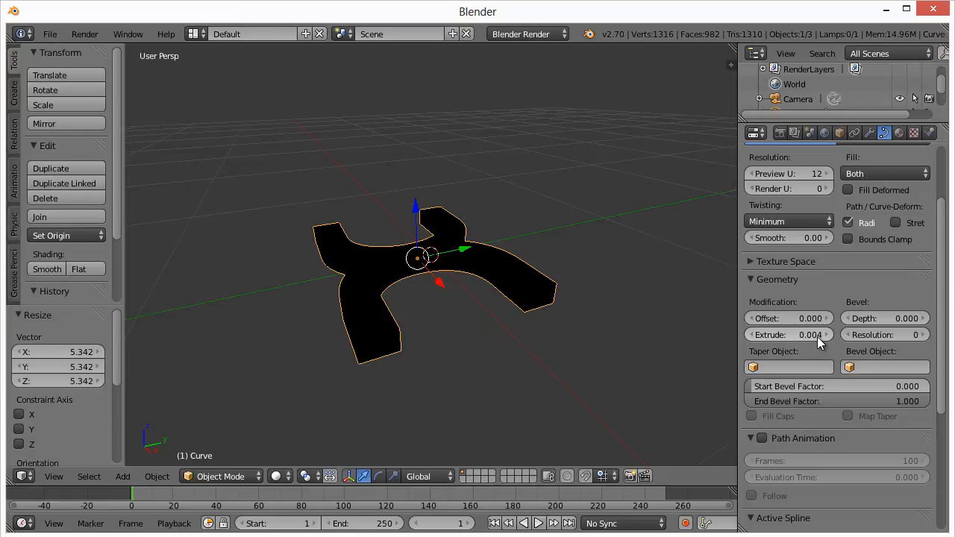
mouse_move(448, 302)
middle_mouse_down()
mouse_move(487, 271)
mouse_move(446, 279)
mouse_move(441, 271)
mouse_move(486, 311)
mouse_move(458, 314)
middle_mouse_up()
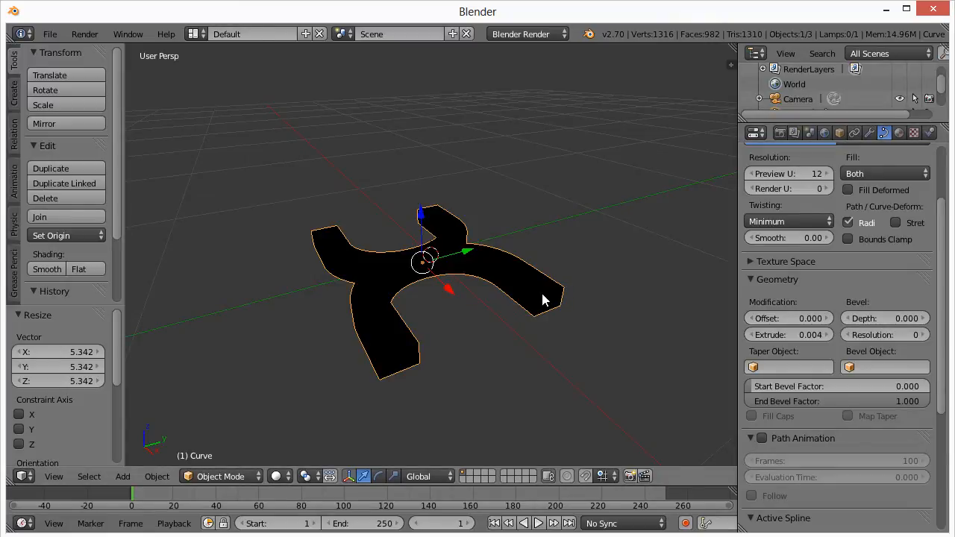
middle_click_drag(463, 319, 508, 332)
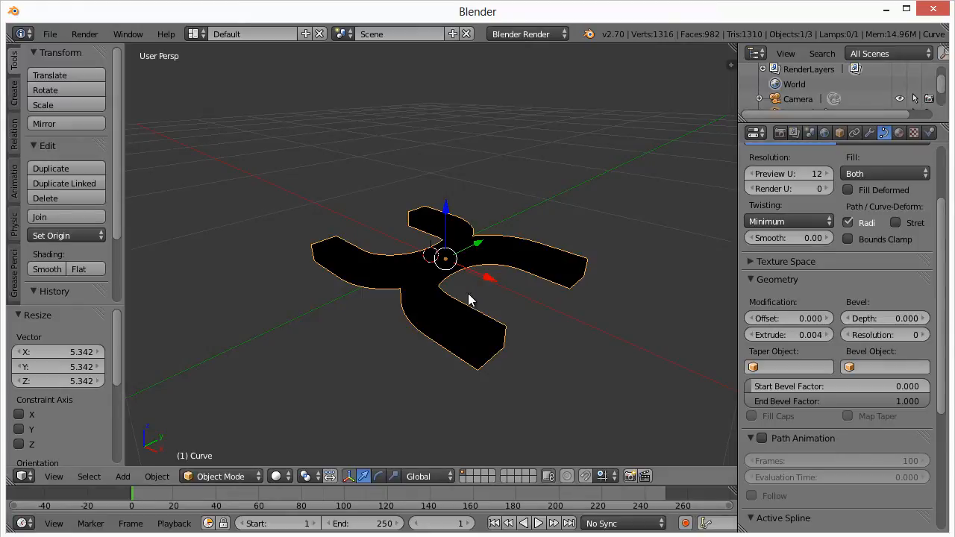
- Convert the extruded logo curve to a mesh and inspect all its vertices in Edit Mode before returning to Object Mode
key("alt+c")
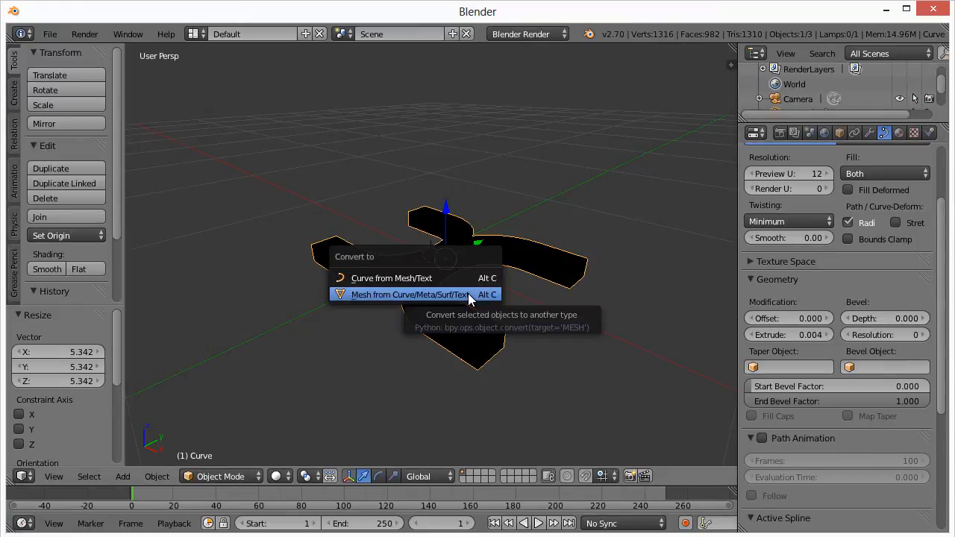
left_click(395, 296)
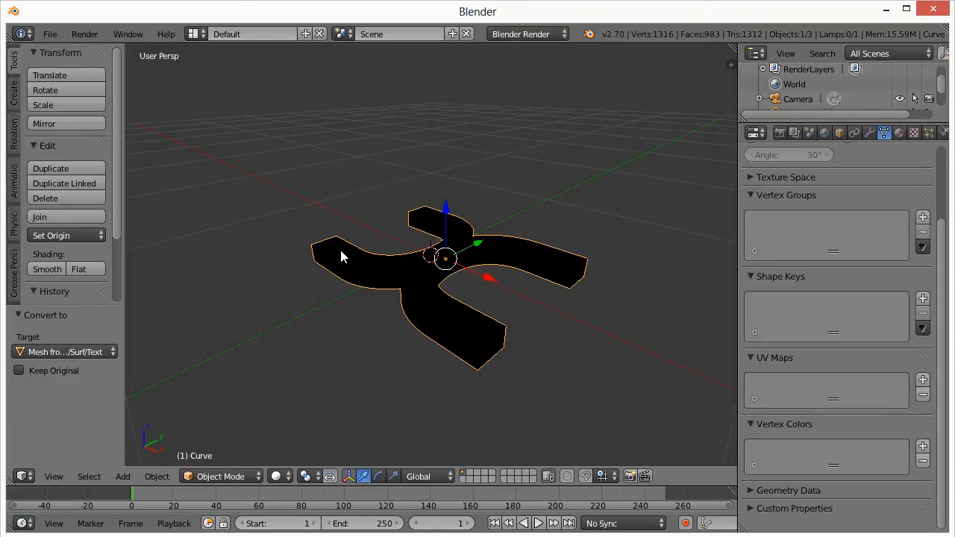
key("Tab")
left_click(227, 475)
left_click(226, 478)
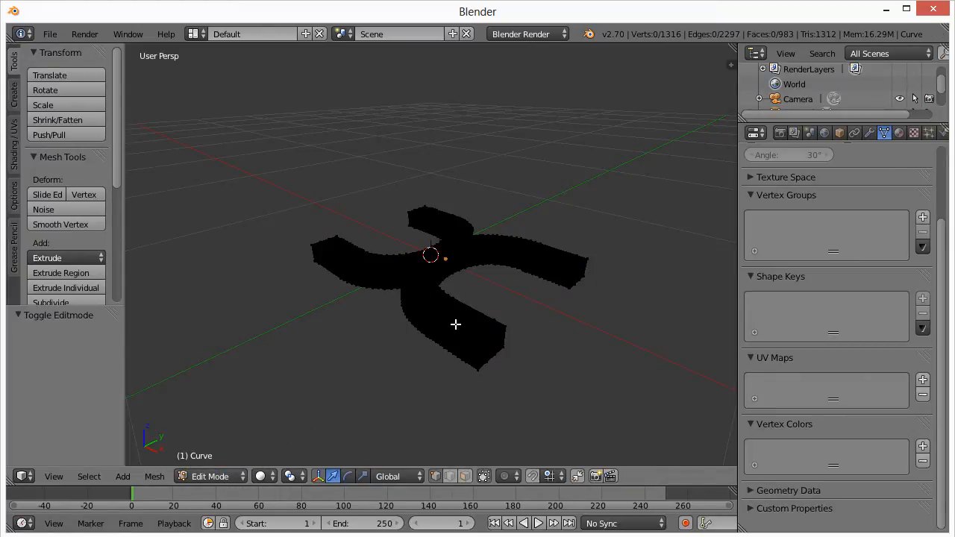
key("a")
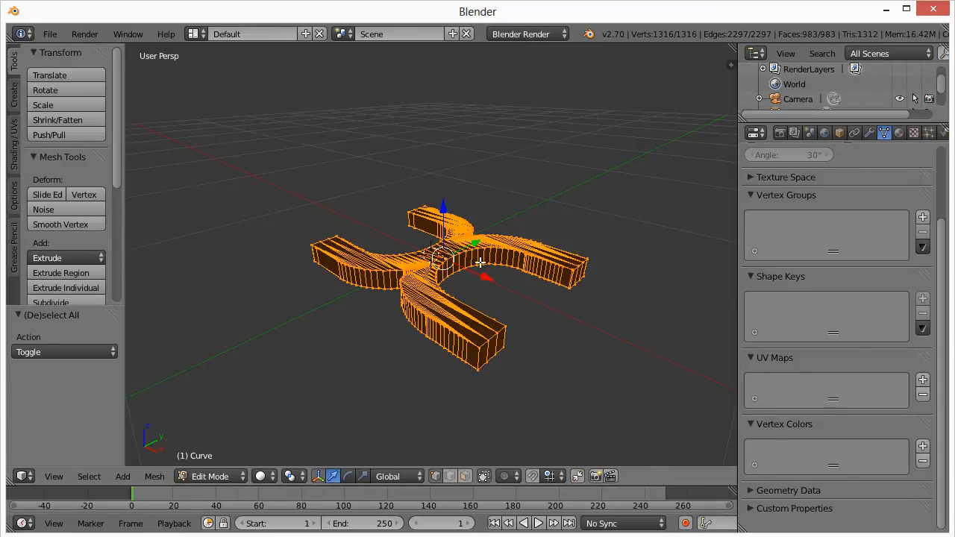
key("Tab")
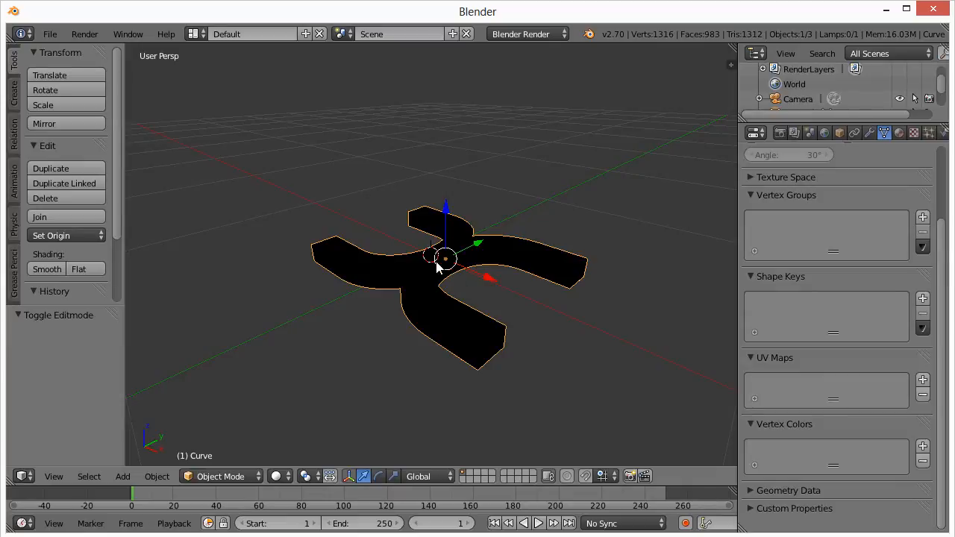
- Add a mesh plane at the scene centre beneath the logo and scale it by 50 as a floor
key("shift+a")
mouse_move(438, 263)
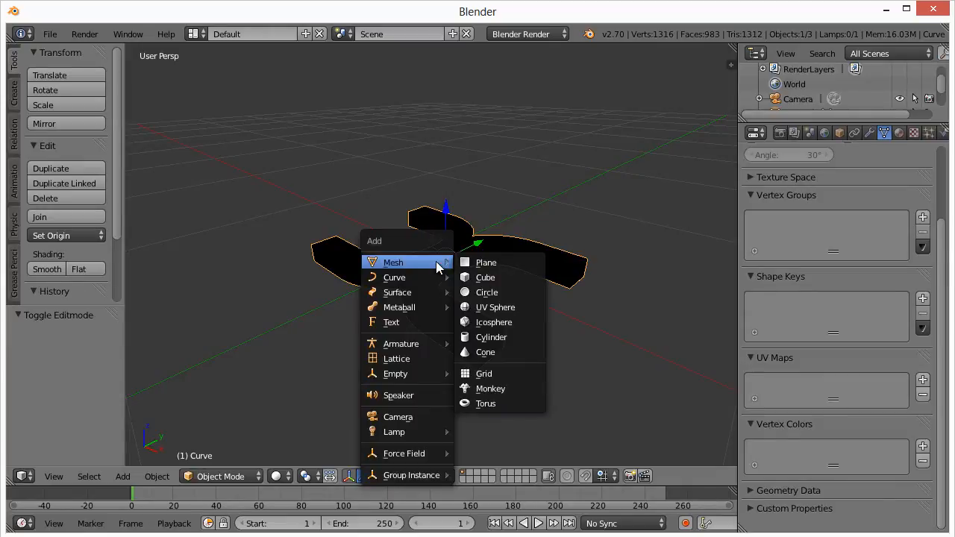
left_click(131, 475)
key("shift+a")
mouse_move(432, 256)
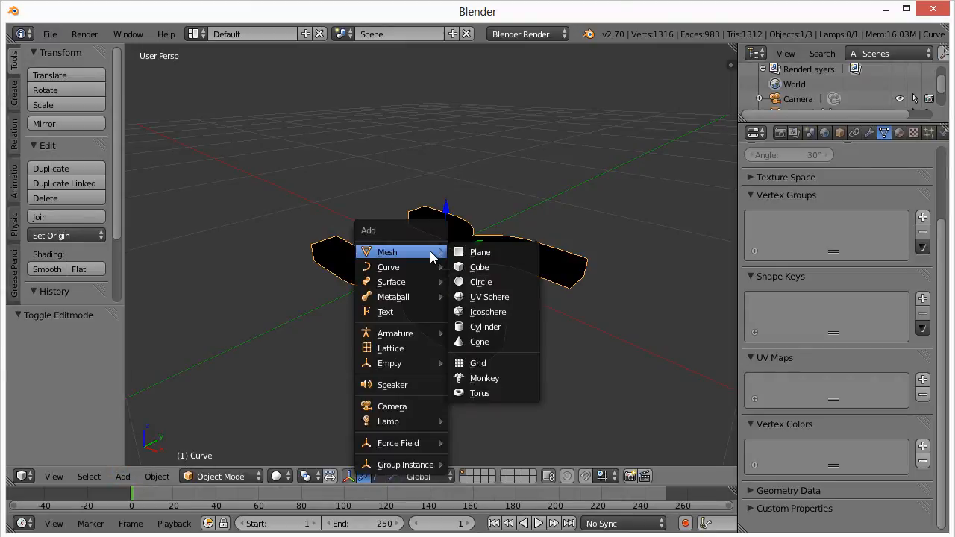
left_click(489, 252)
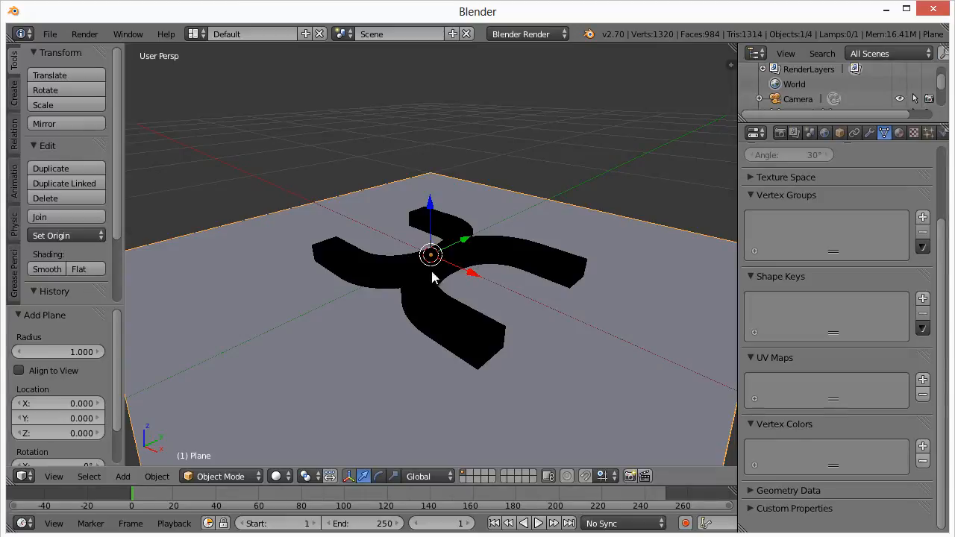
key("s")
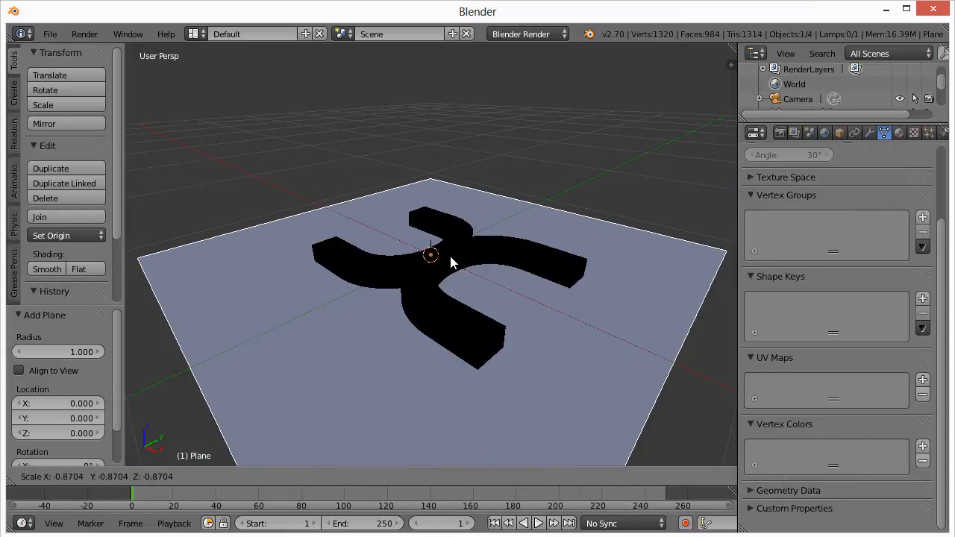
type("50")
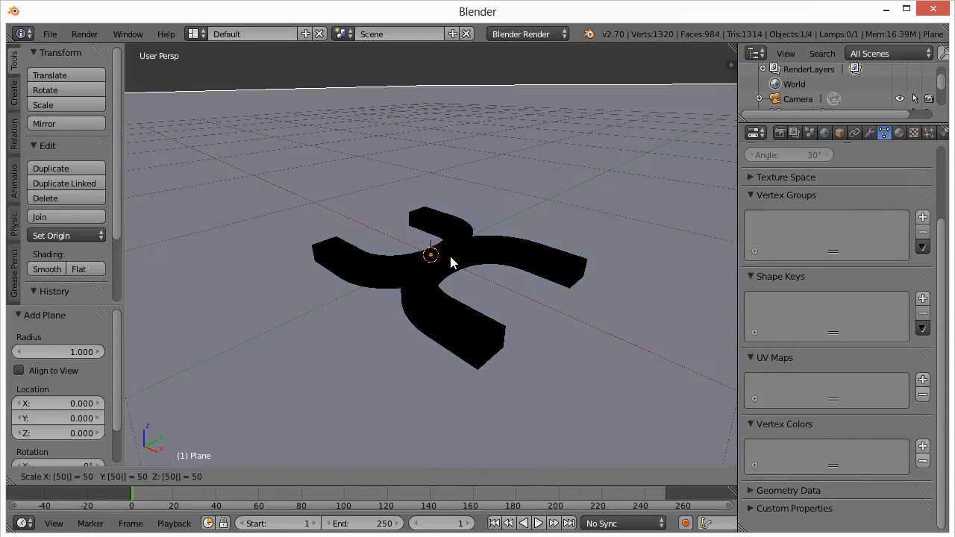
key("Return")
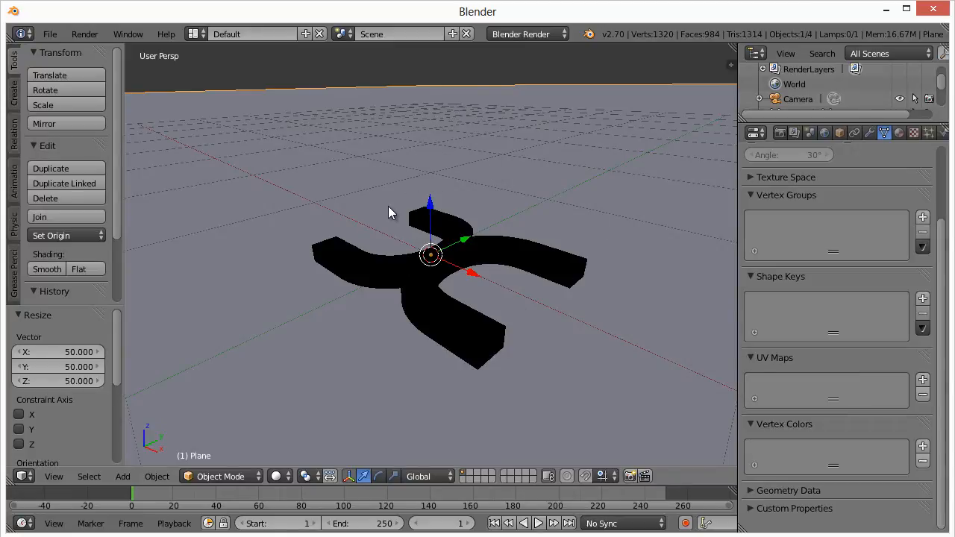
- Set the 3D viewport's shading to Rendered
left_click(276, 477)
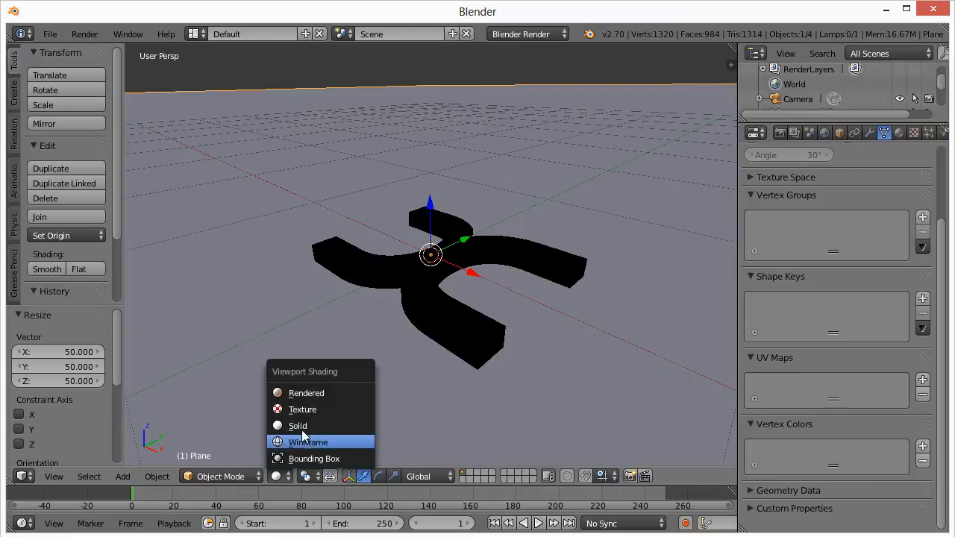
left_click(303, 427)
left_click(280, 476)
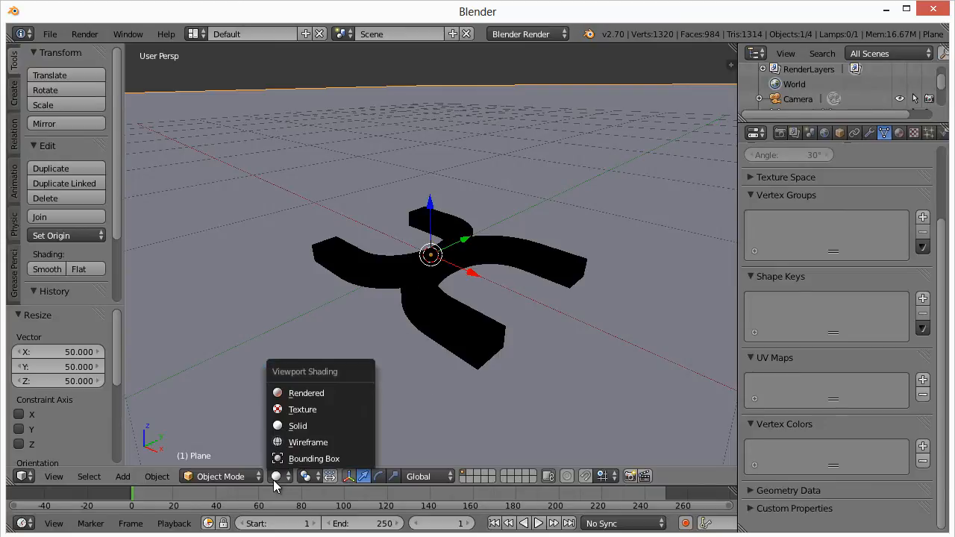
left_click(314, 392)
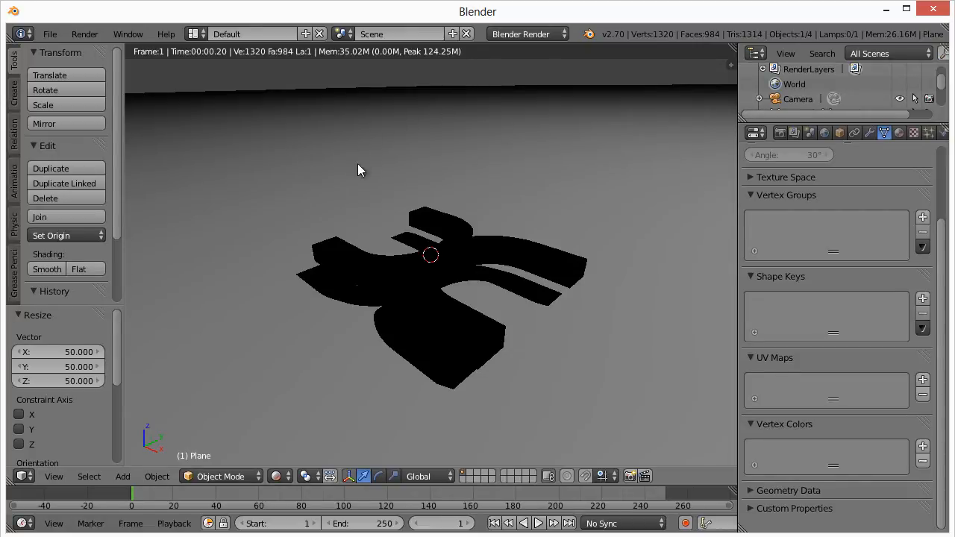
- Show the scene's render settings and switch the render engine to Cycles Render
left_click(780, 132)
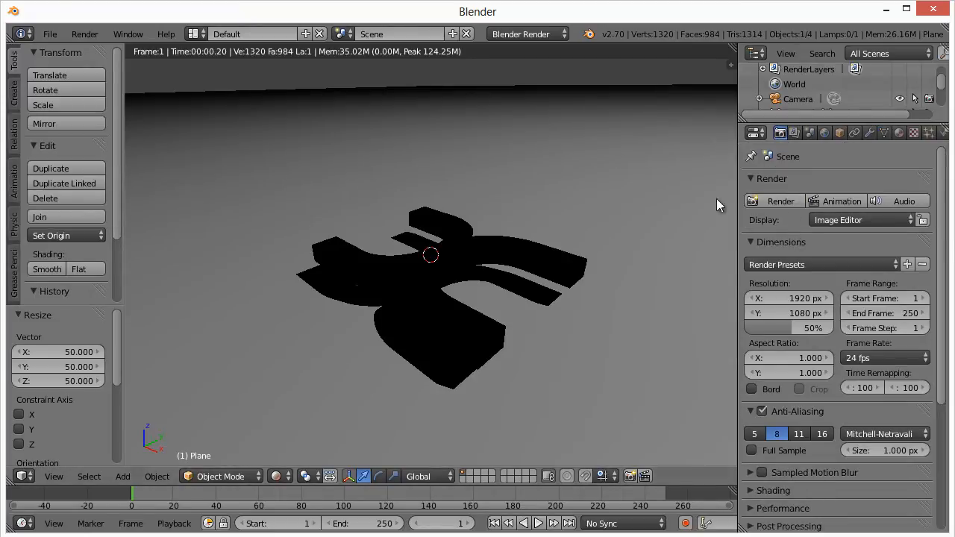
left_click(523, 33)
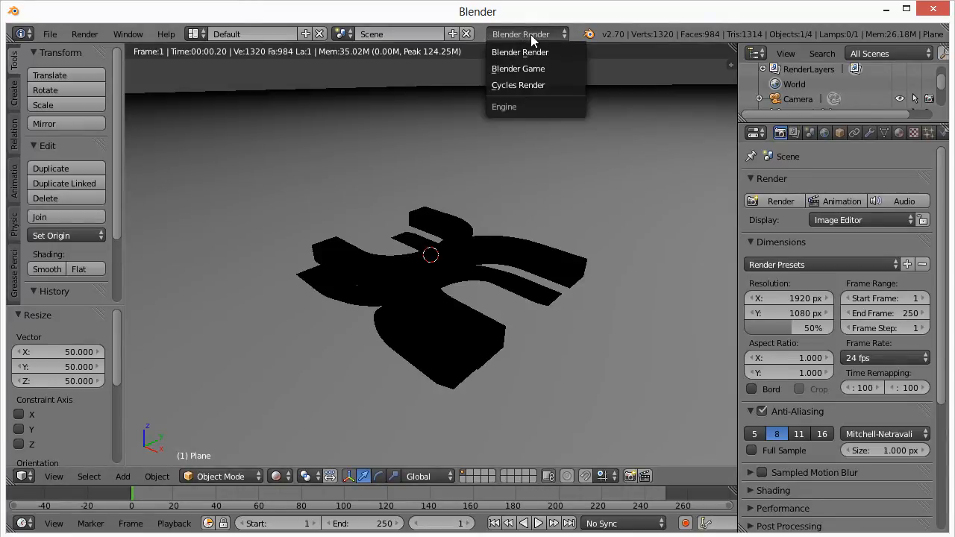
left_click(511, 85)
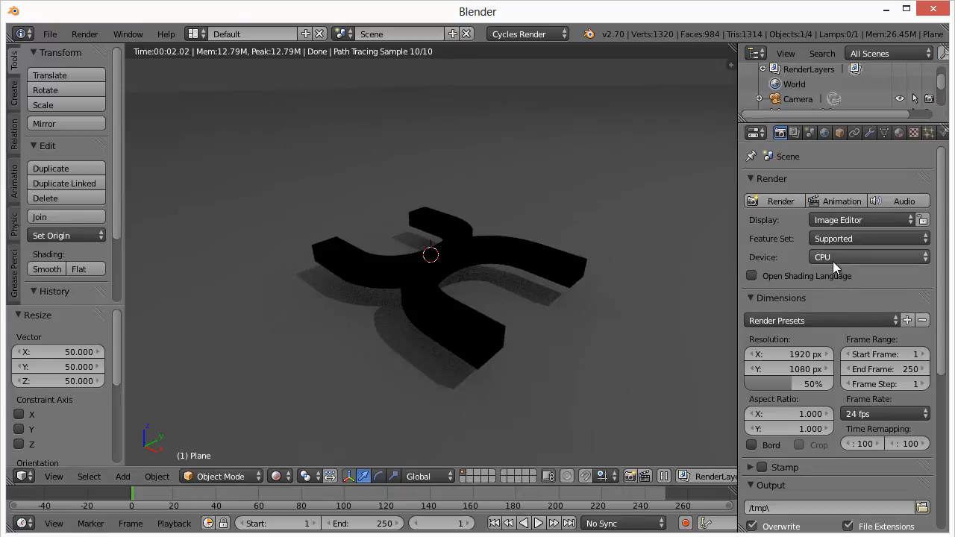
left_click(514, 31)
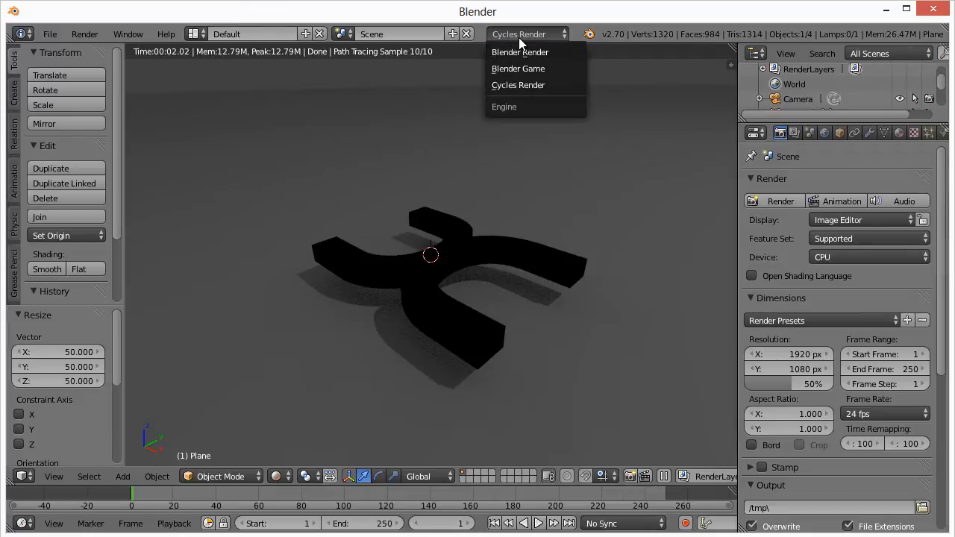
left_click(521, 84)
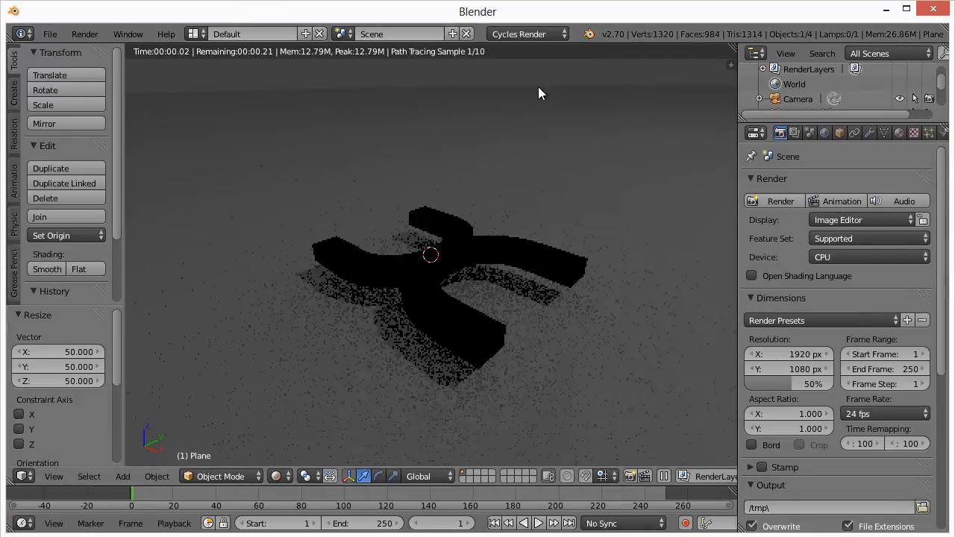
- Set the Cycles render device to GPU Compute
left_click(829, 259)
left_click(802, 257)
left_click(843, 258)
left_click(833, 224)
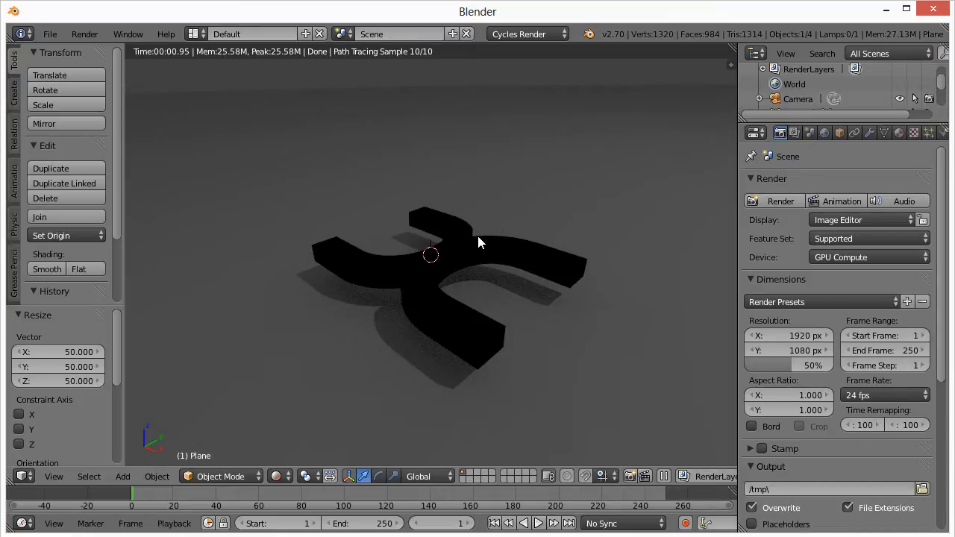
left_click(849, 258)
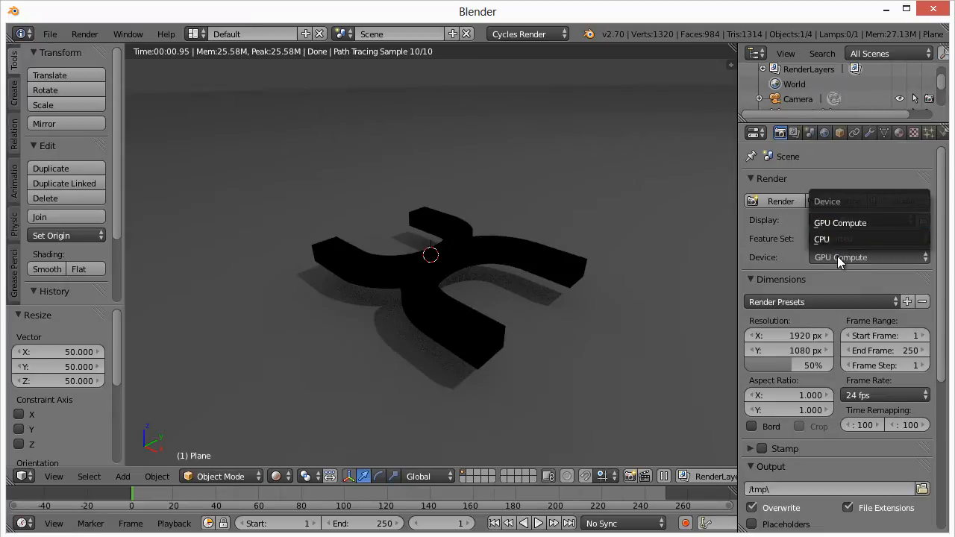
left_click(841, 259)
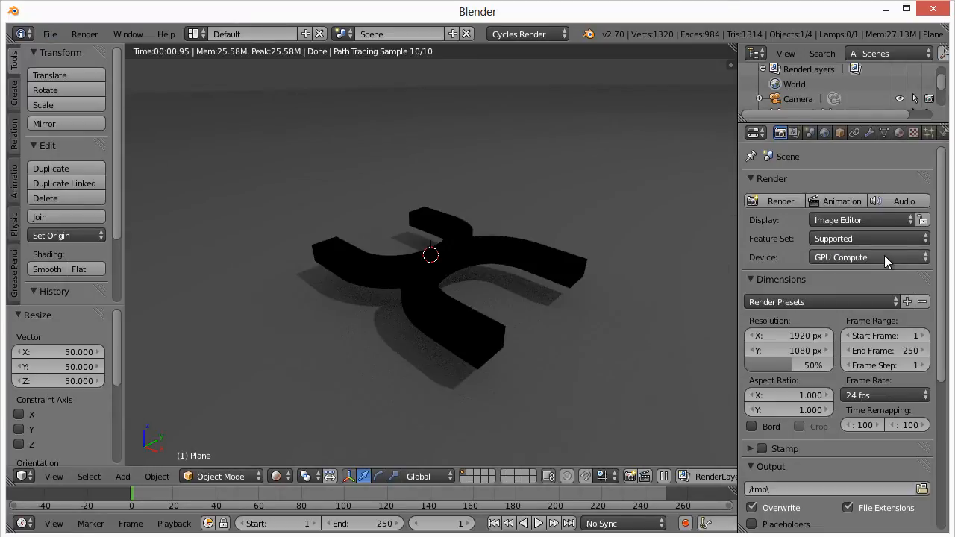
- Check the compute device options in the system section of the user preferences, leaving the settings as they are
left_click(50, 34)
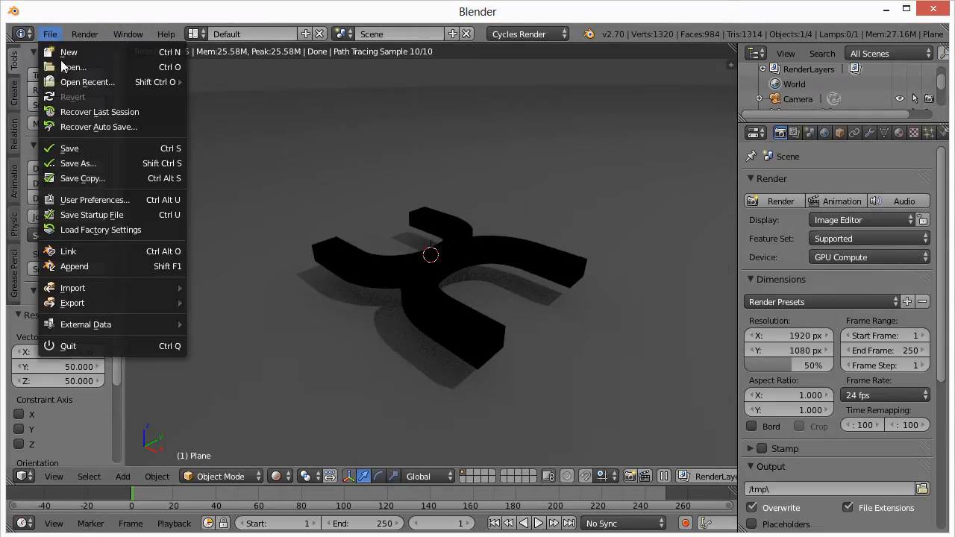
left_click(93, 200)
left_click_drag(307, 32, 601, 67)
scroll(358, 220, "down", 2)
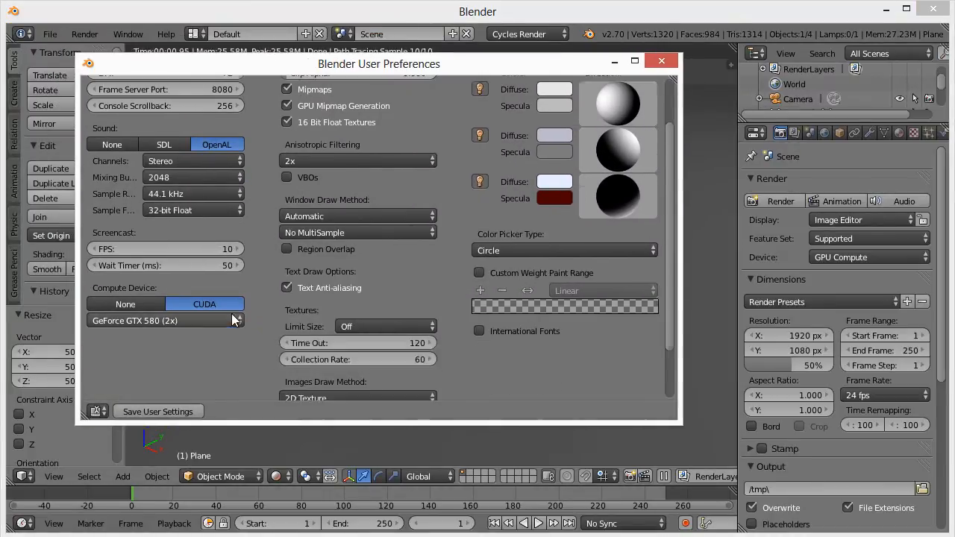
left_click(179, 319)
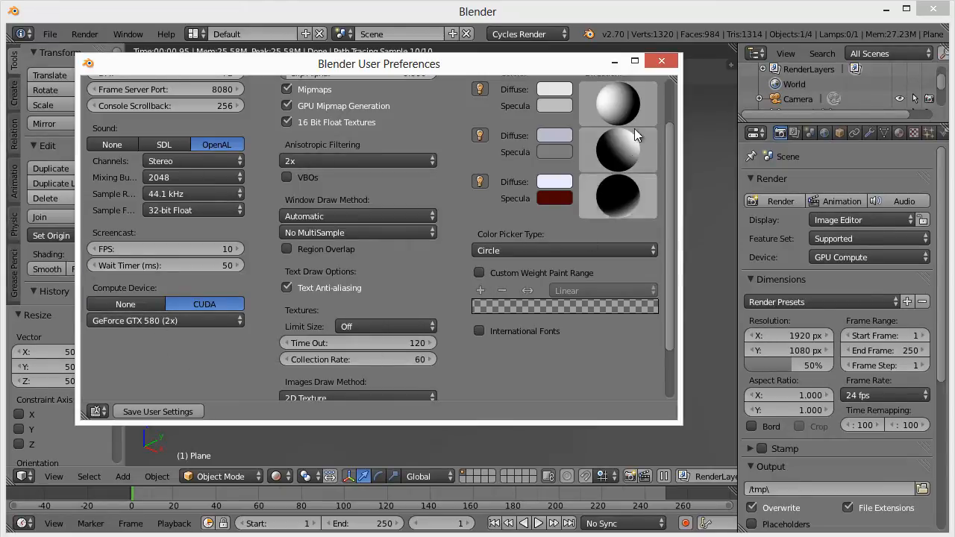
left_click(661, 60)
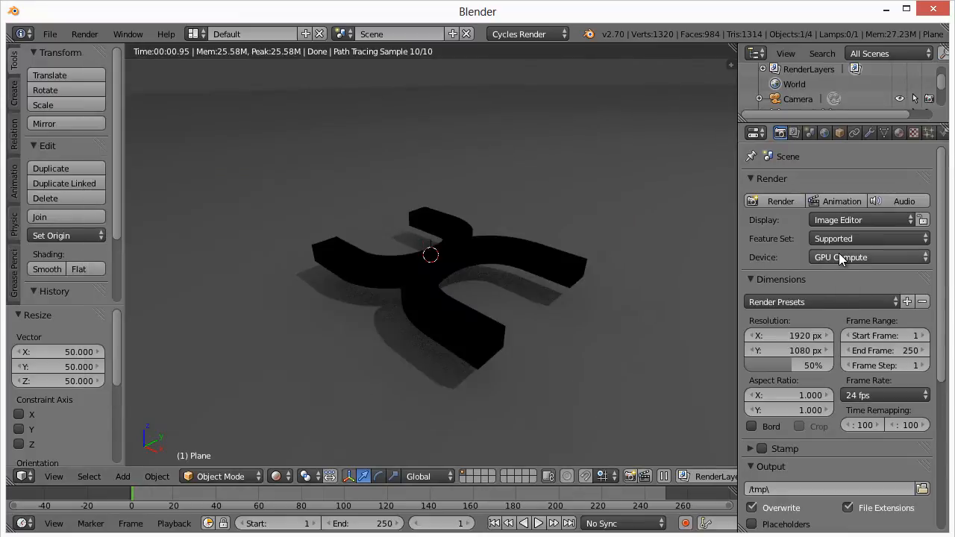
- Expand the Sampling settings and set the preview samples to 100, keeping the viewport in Rendered shading
scroll(849, 356, "down", 3)
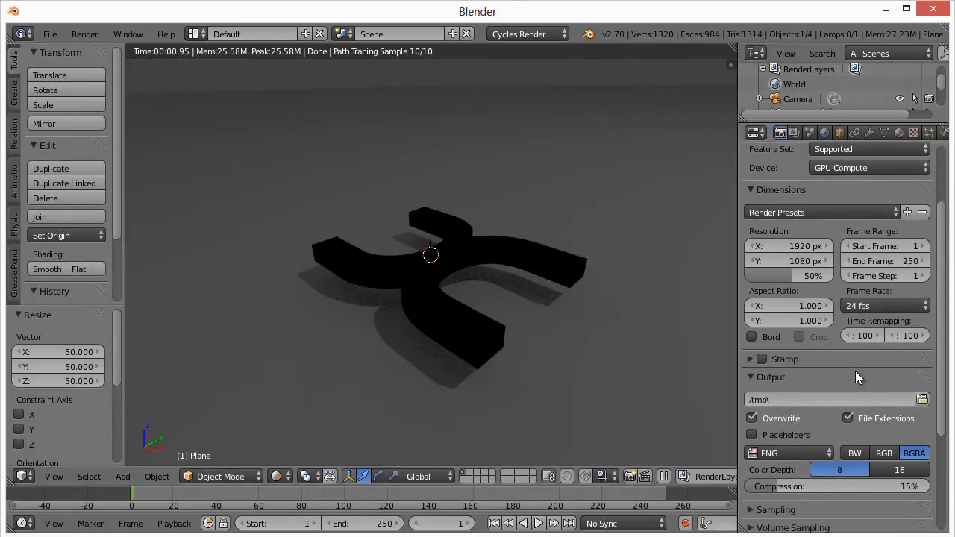
scroll(856, 372, "down", 3)
scroll(850, 380, "down", 2)
left_click(776, 355)
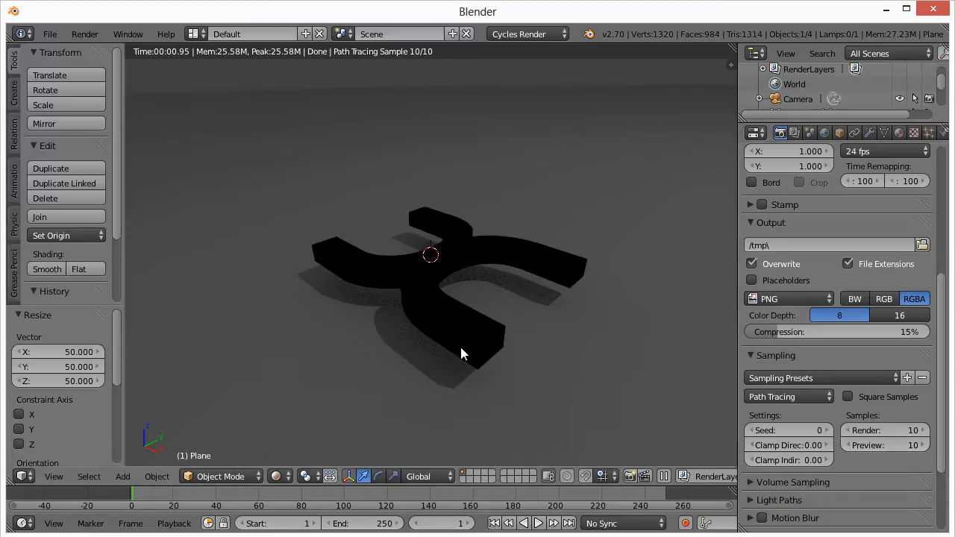
left_click(278, 476)
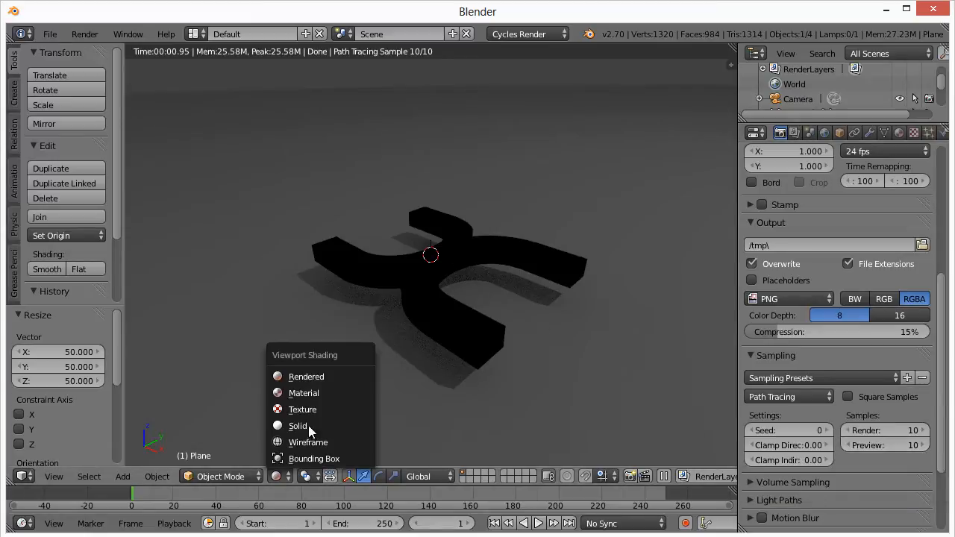
left_click(299, 378)
left_click(883, 443)
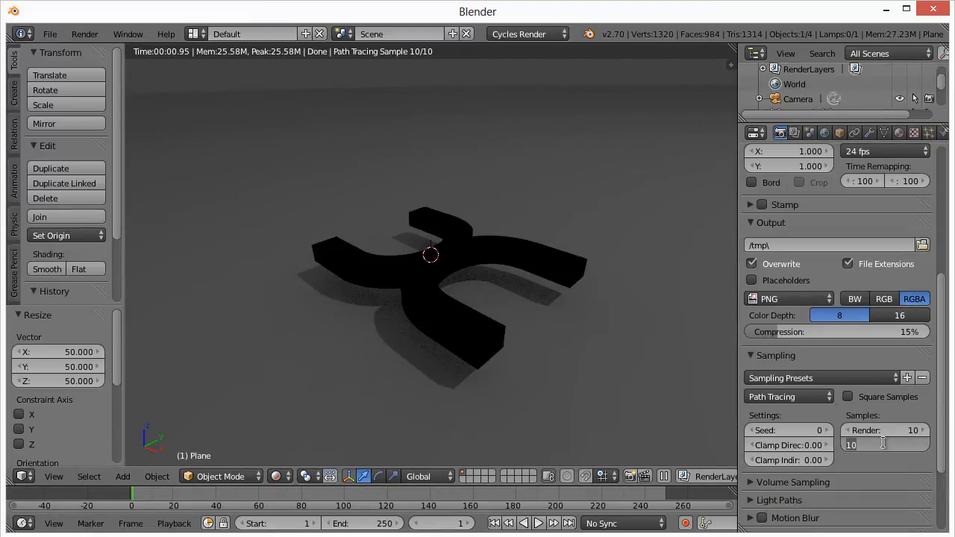
type("100")
key("Return")
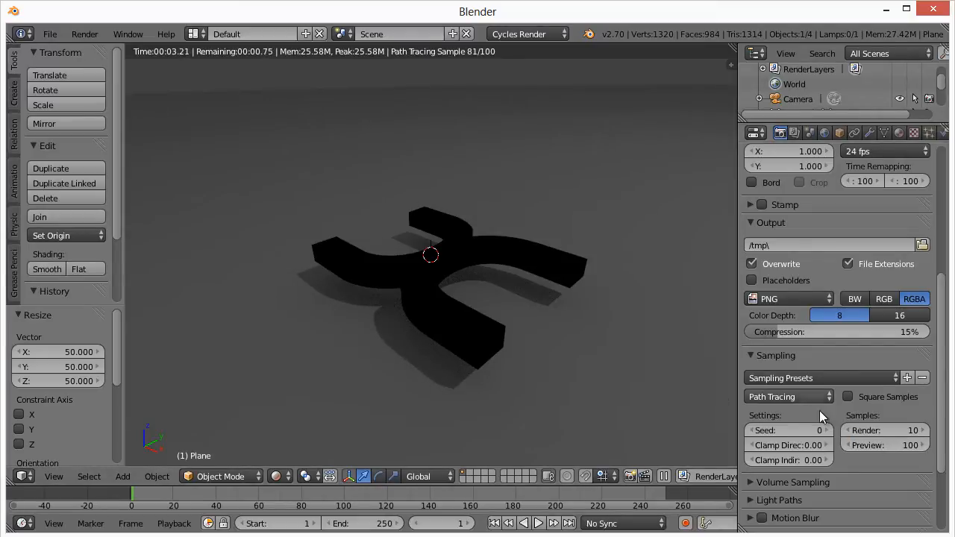
- Set the final render sample count to 1000 in the Sampling settings
left_click(890, 433)
type("1000")
key("Return")
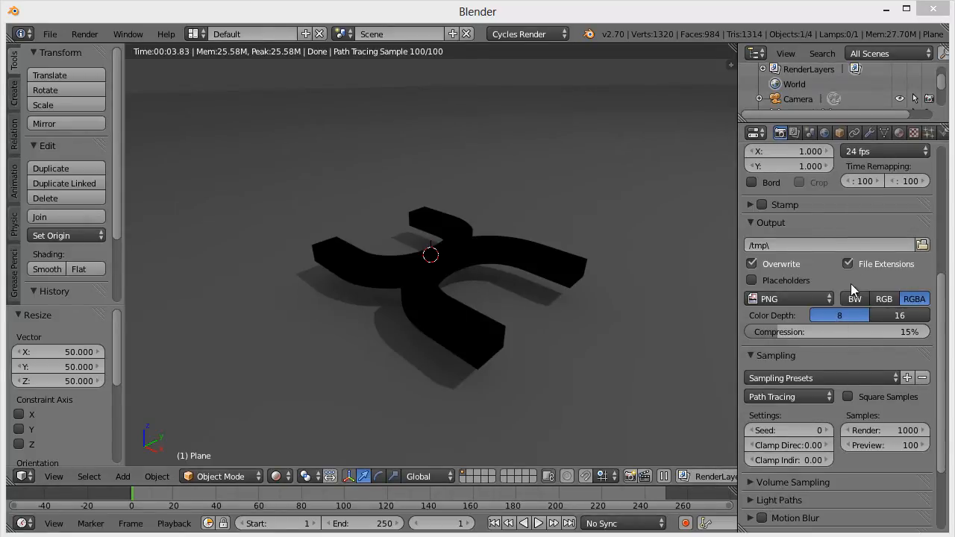
- Set the render tile size to 256 in both X and Y in the Performance settings
scroll(939, 485, "down", 5)
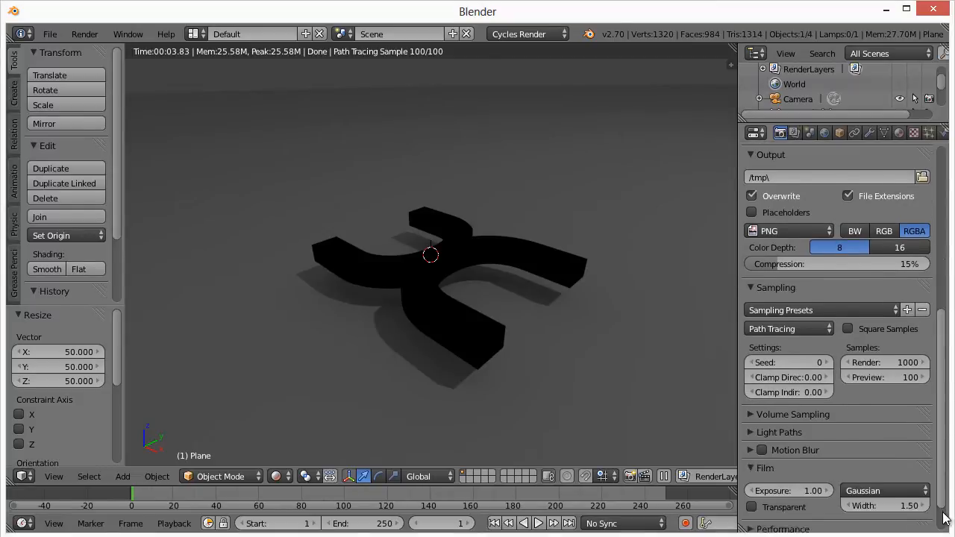
scroll(794, 490, "down", 5)
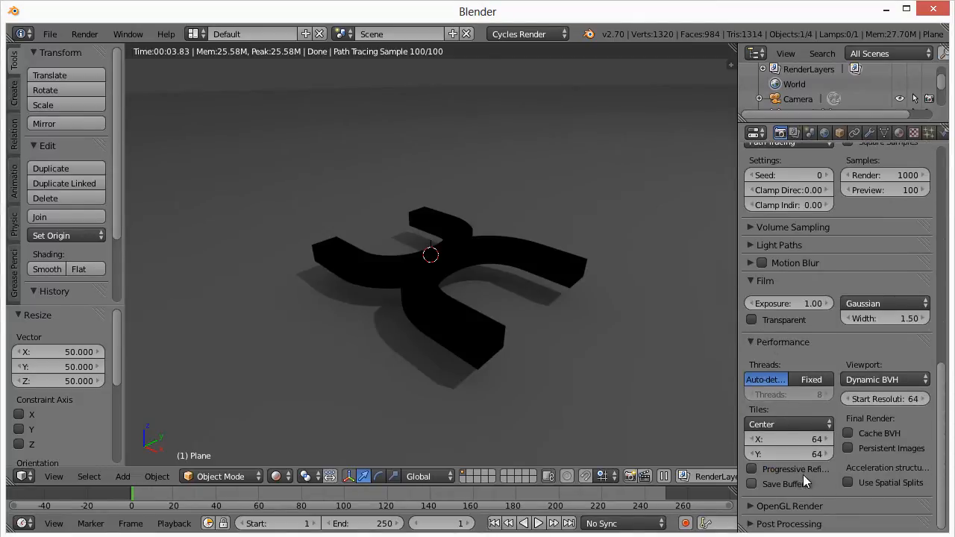
left_click(803, 442)
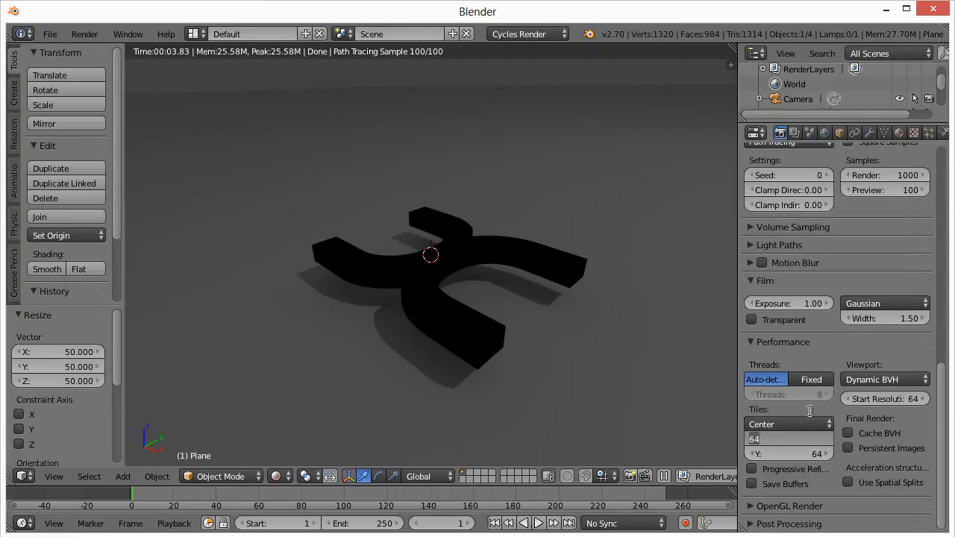
type("25")
key("Tab")
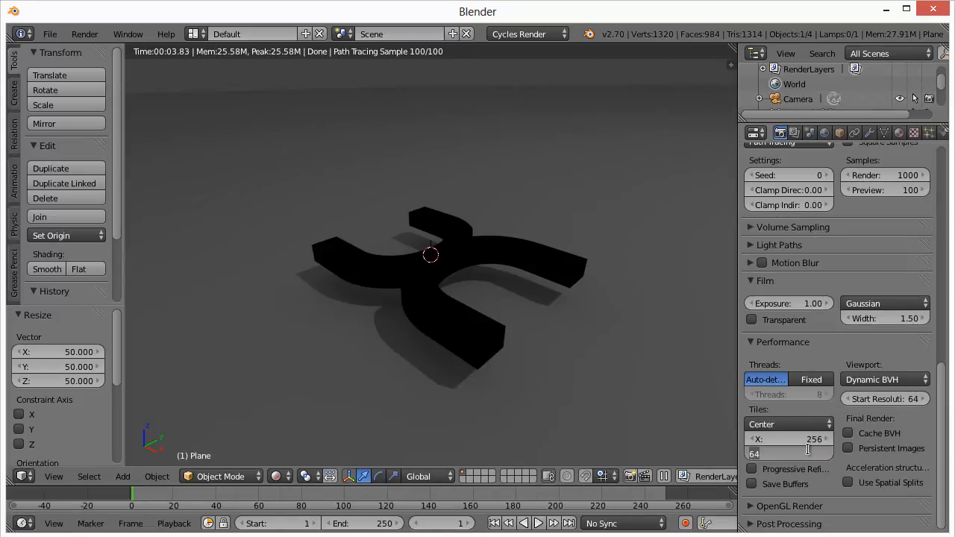
type("256")
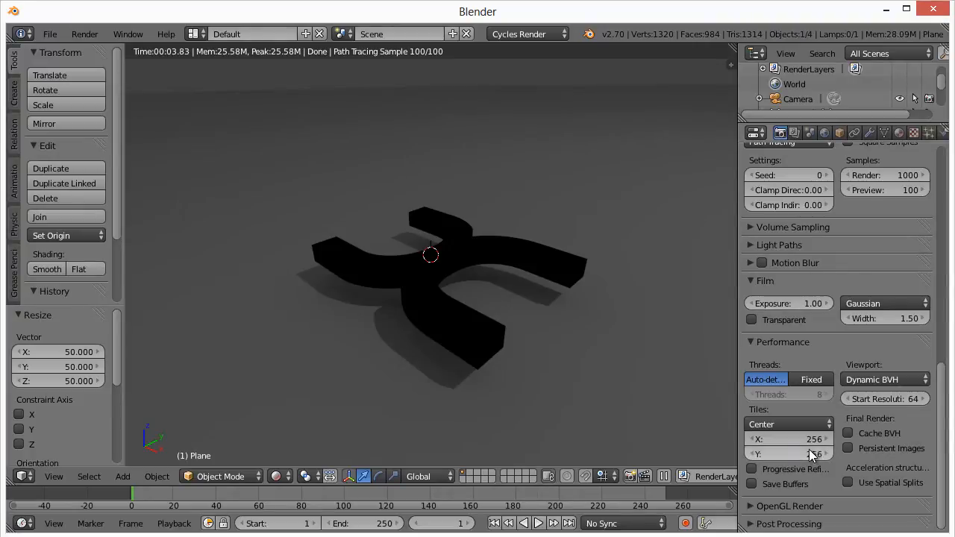
key("Return")
scroll(839, 312, "up", 15)
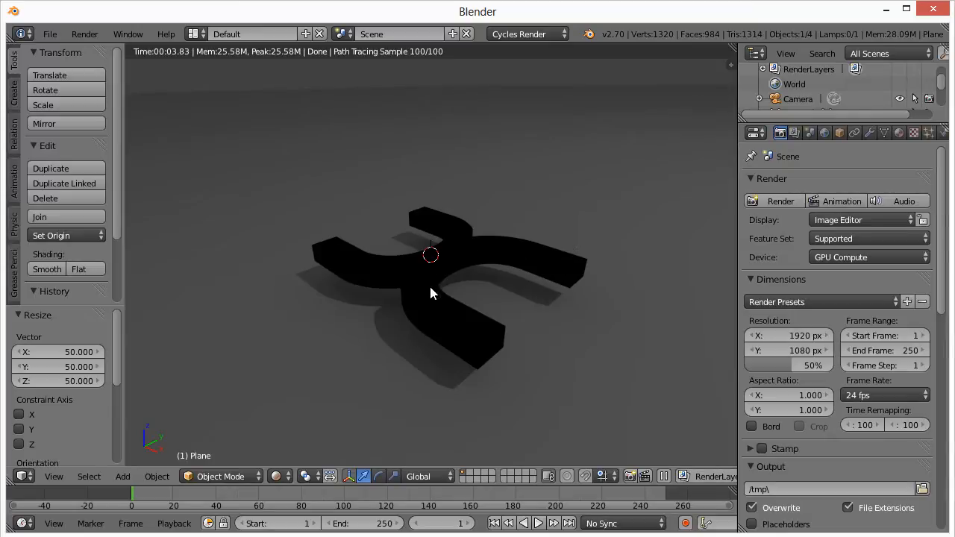
- Select the extruded logo and switch the viewport to Solid shading
right_click(457, 251)
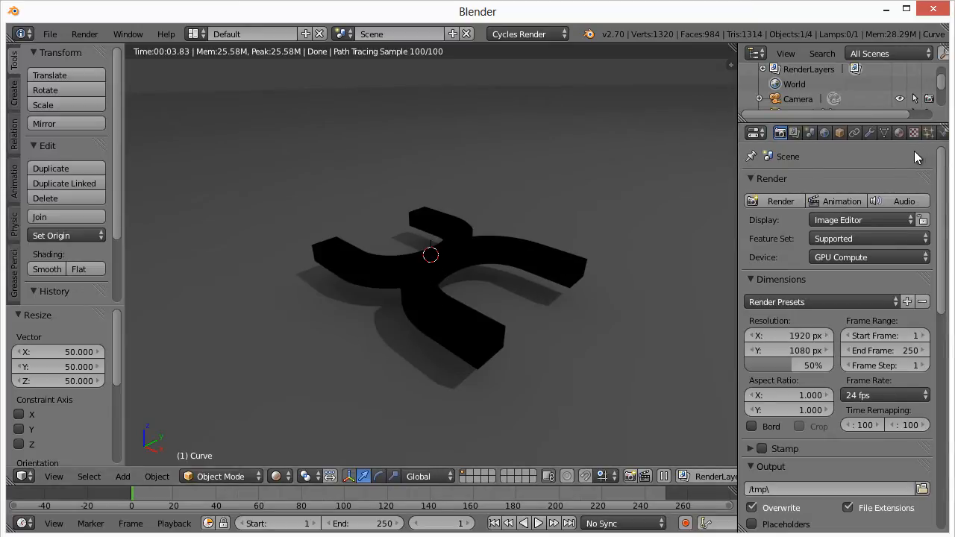
left_click(288, 477)
left_click(292, 425)
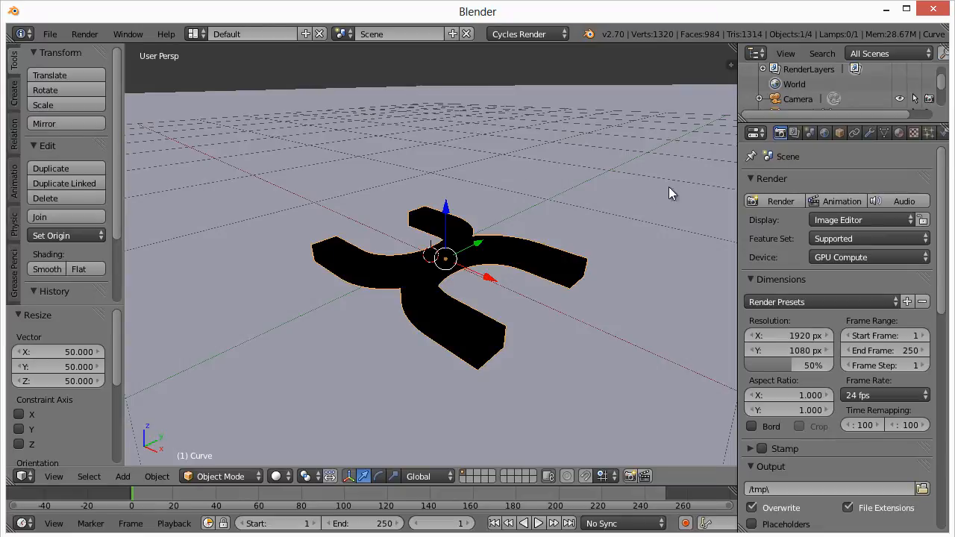
- Enable nodes for the logo's SVGMat material and set its surface shader to Anisotropic BSDF
left_click(899, 134)
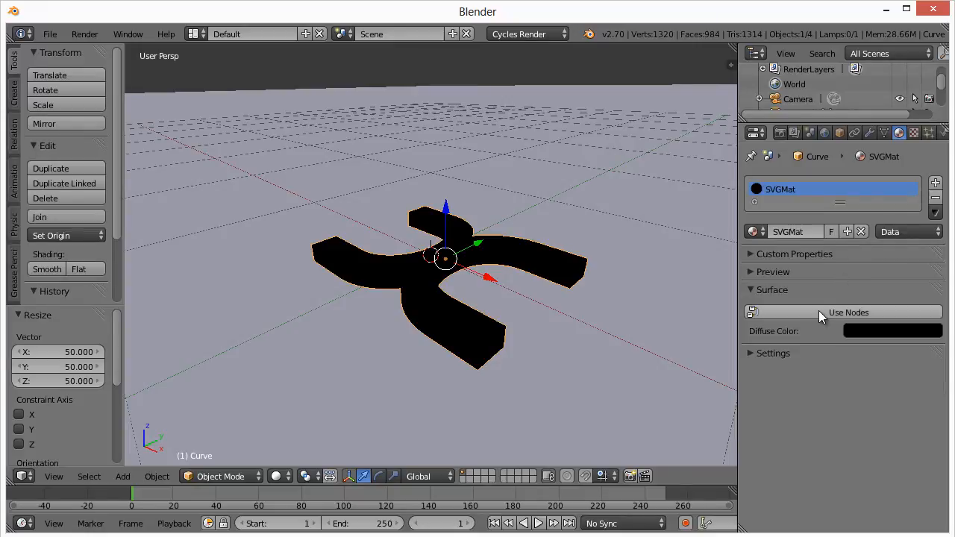
left_click(818, 313)
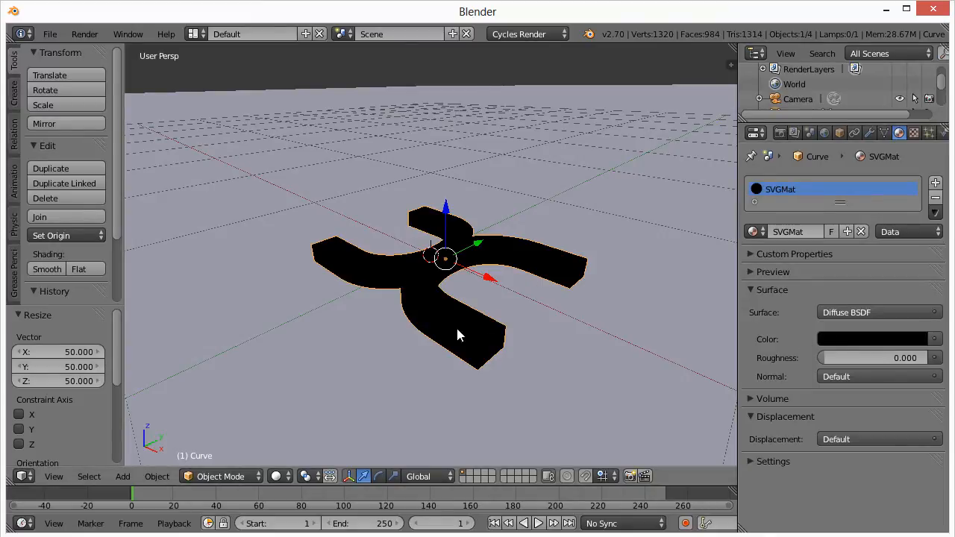
left_click(820, 314)
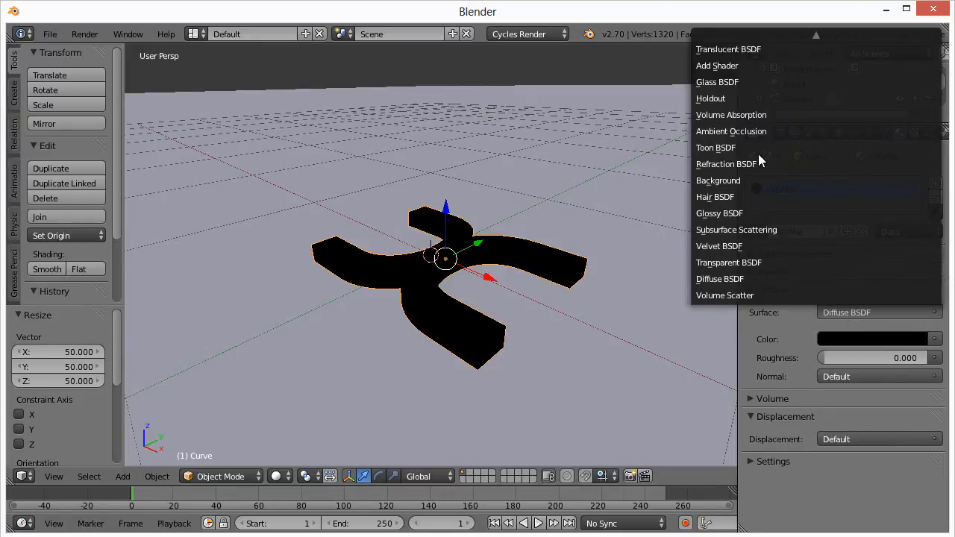
mouse_move(804, 36)
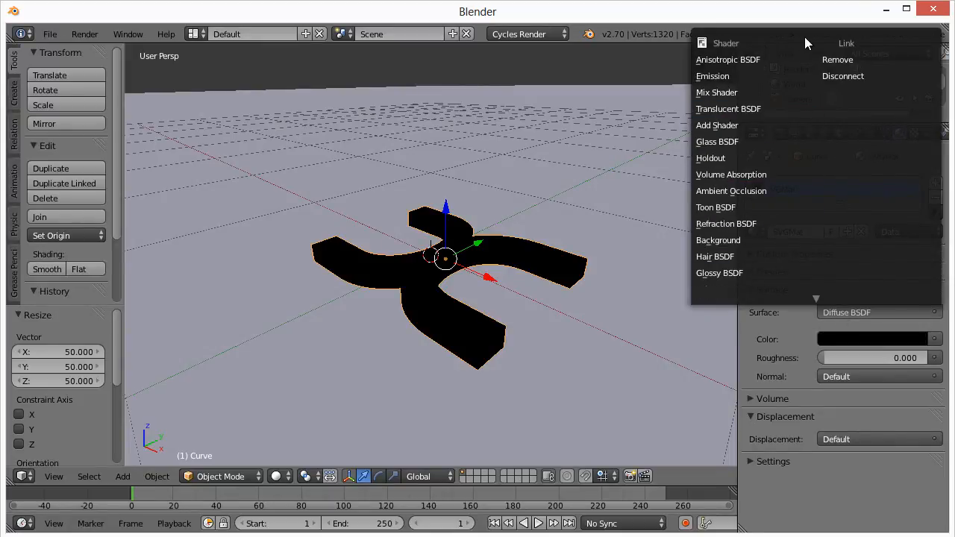
left_click(728, 59)
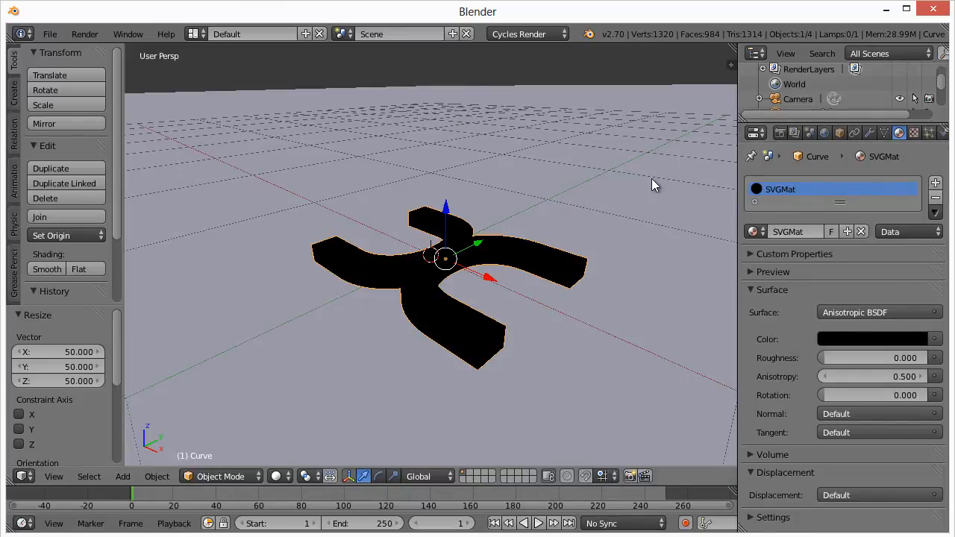
- Return the viewport to Rendered shading and change the logo material's color to white
left_click(276, 477)
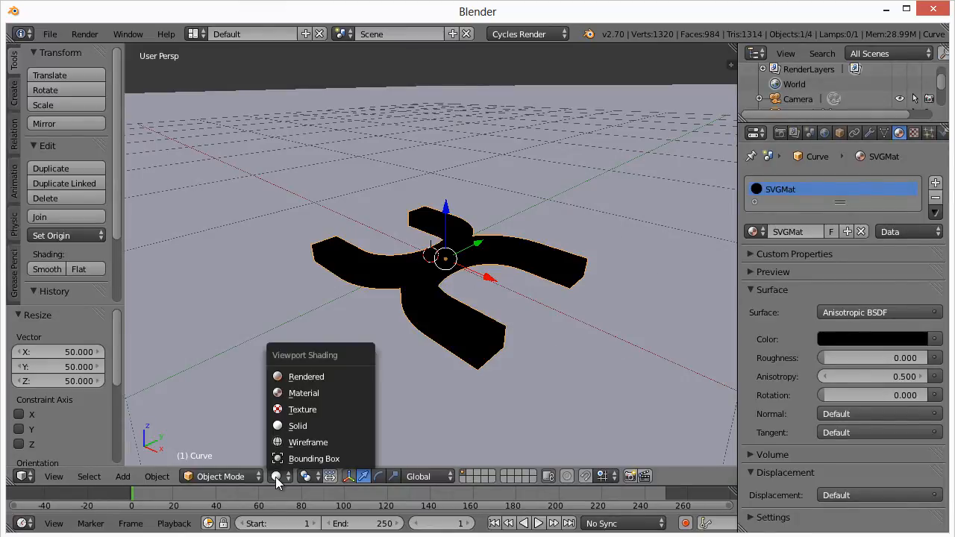
left_click(302, 377)
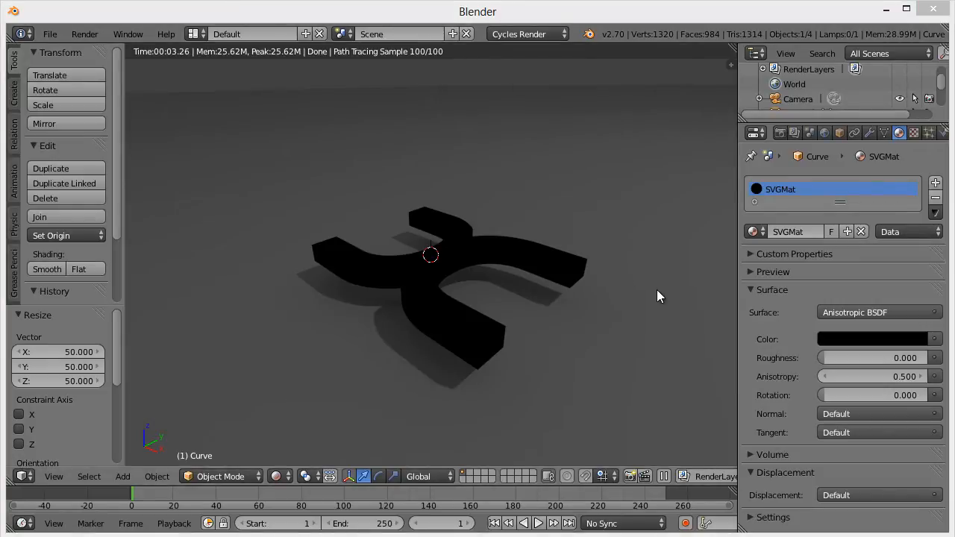
left_click(852, 341)
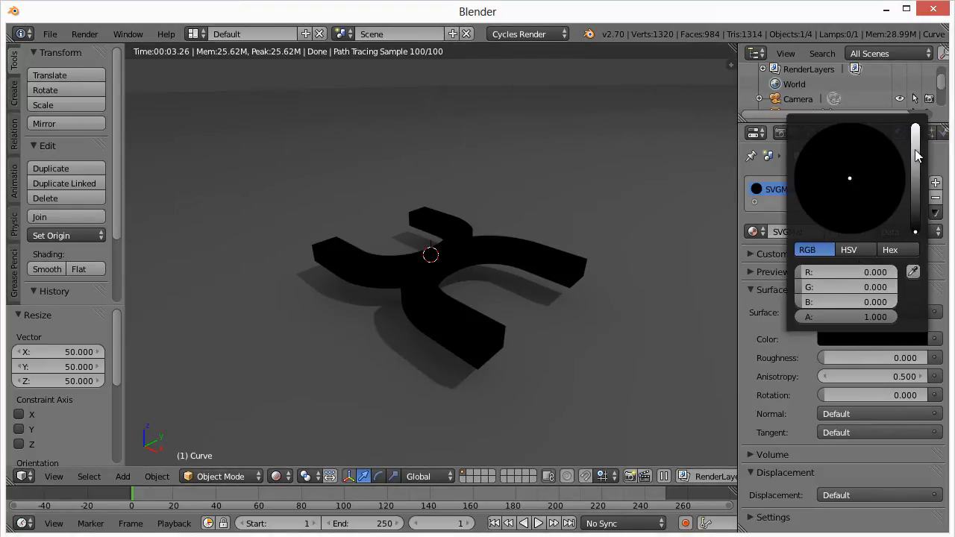
left_click_drag(916, 146, 918, 123)
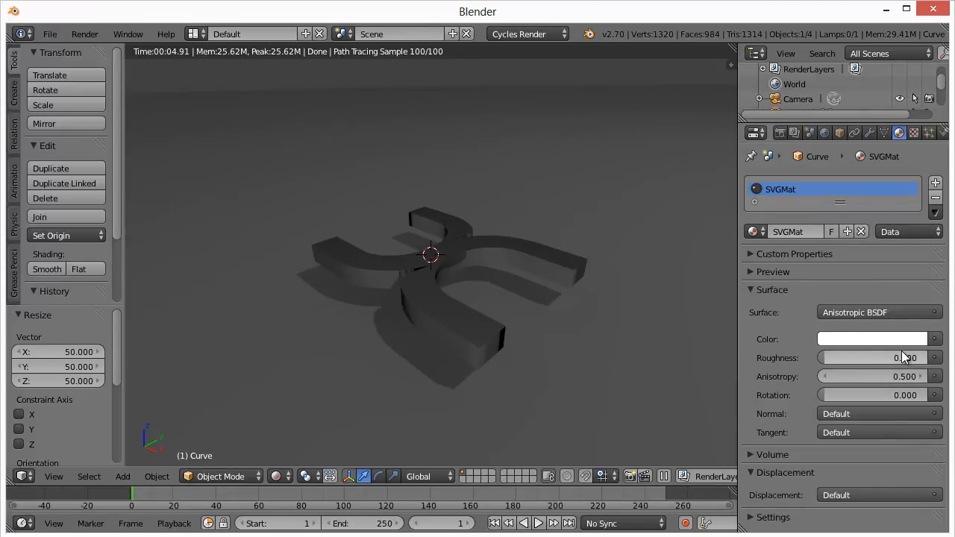
- Brighten the world's surface color to white and enable nodes for the world
left_click(824, 134)
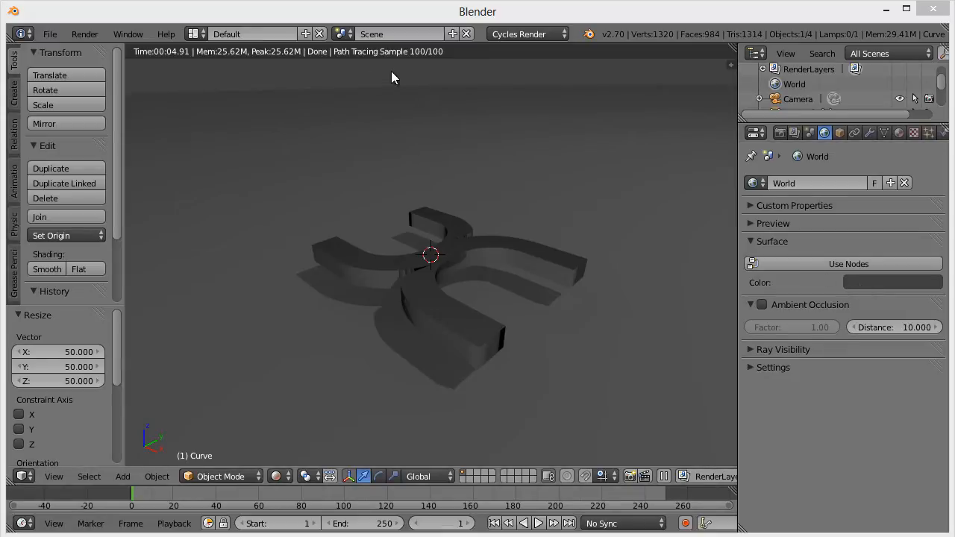
left_click(866, 285)
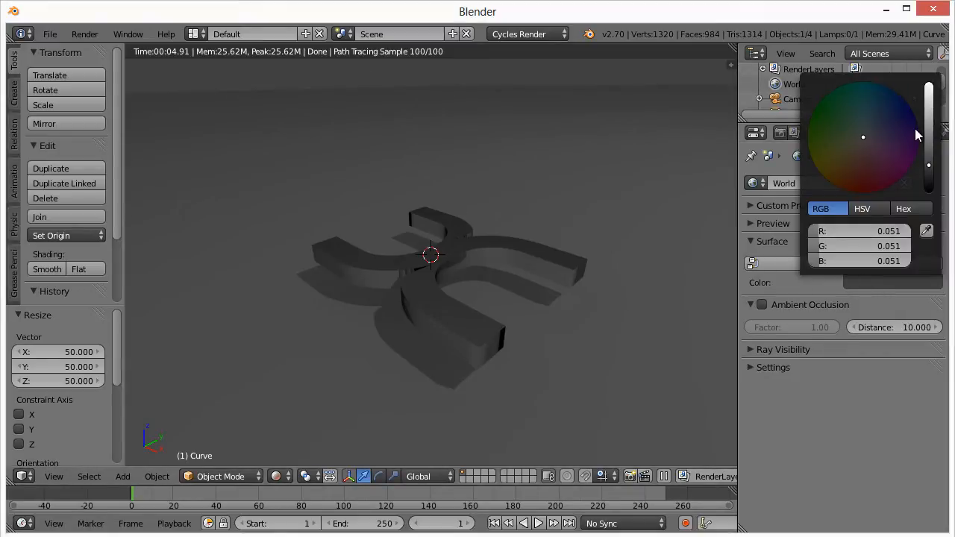
left_click_drag(931, 139, 942, 60)
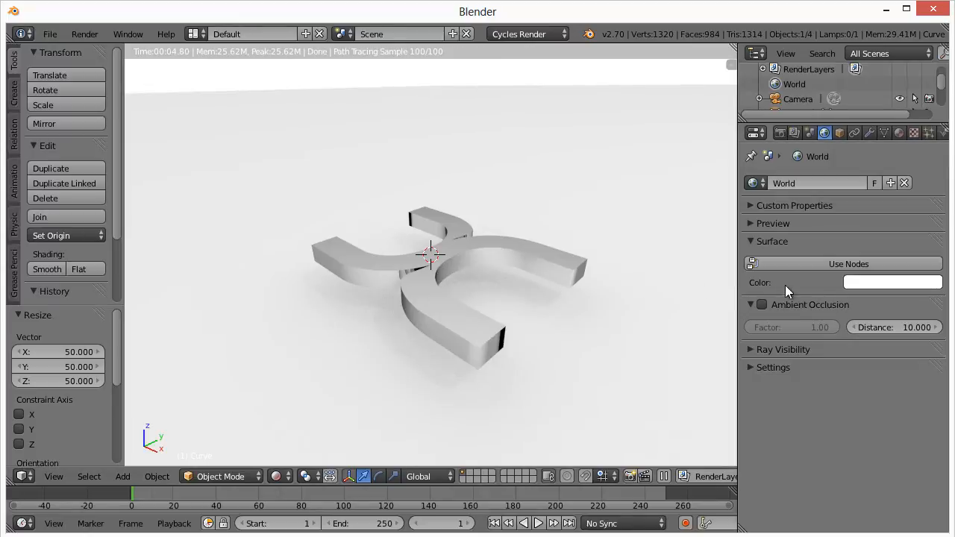
left_click(814, 266)
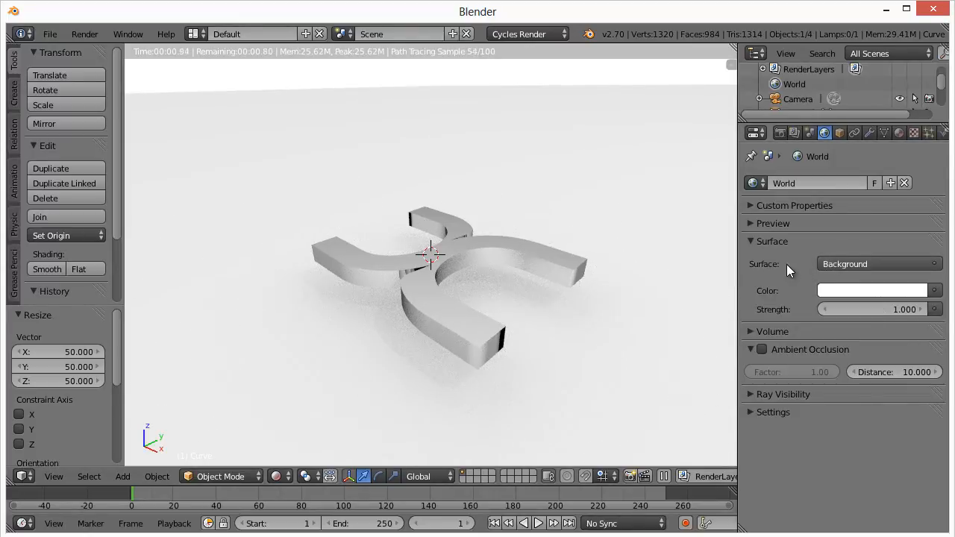
left_click(845, 265)
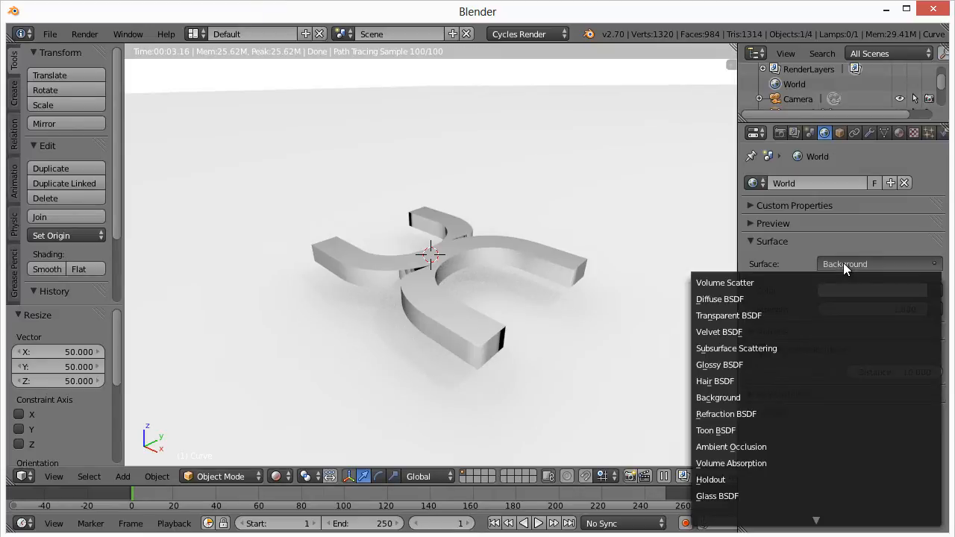
left_click(843, 264)
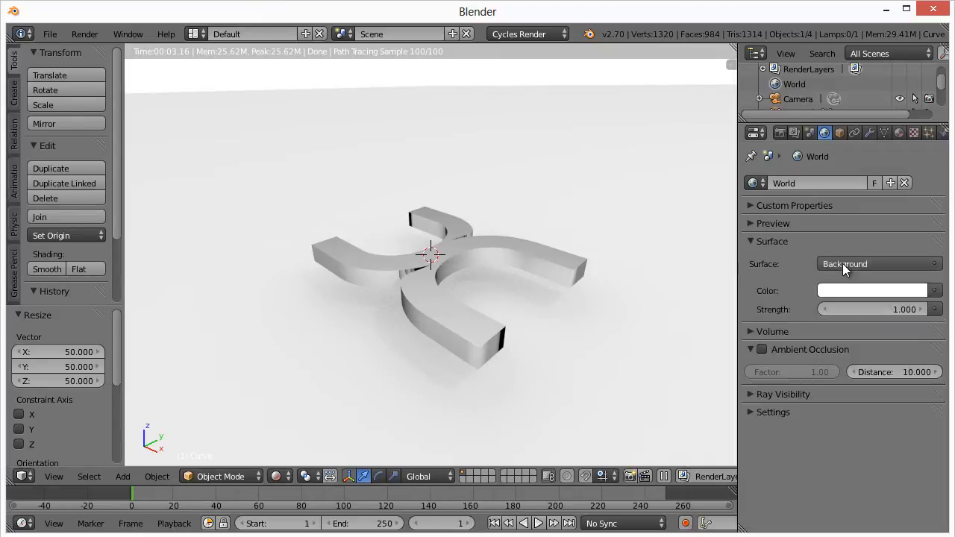
left_click(913, 290)
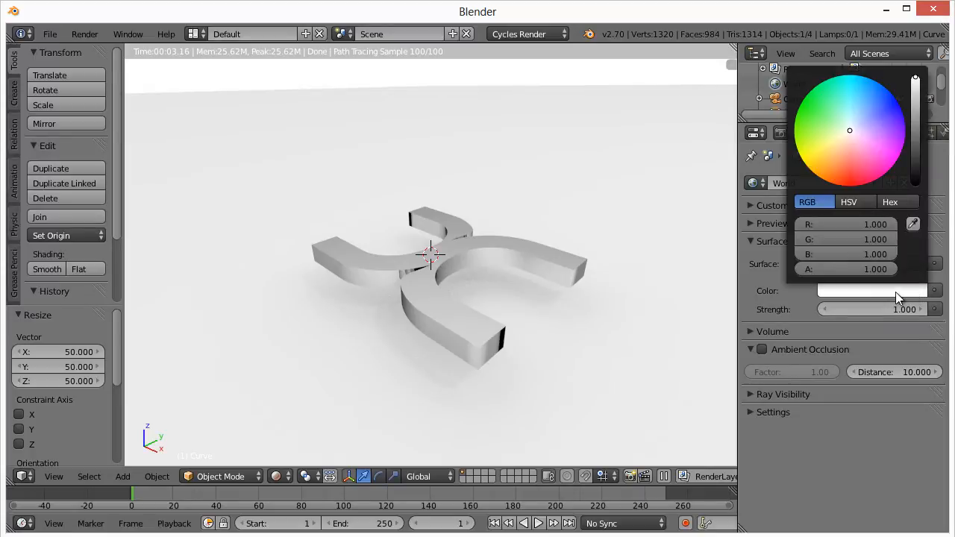
left_click(933, 264)
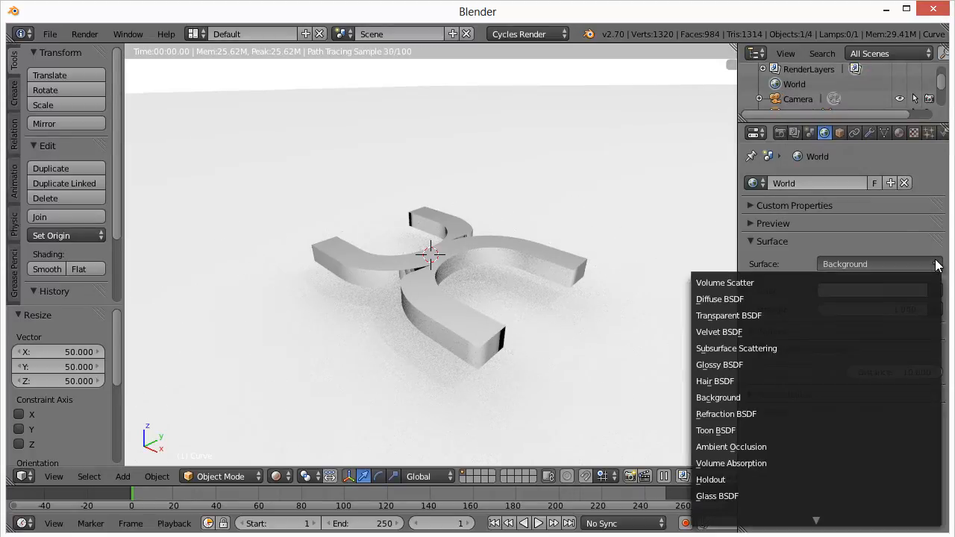
left_click(923, 266)
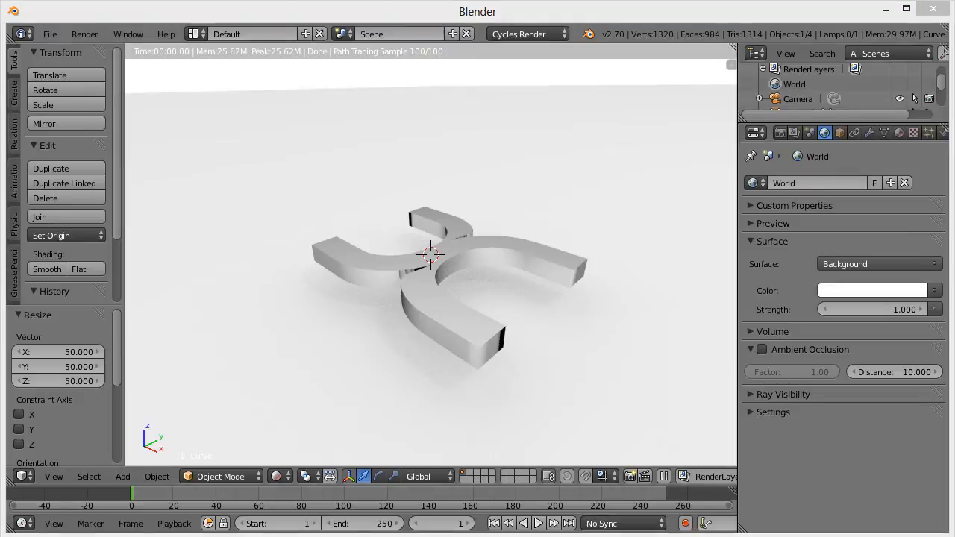
- Assign a Sky Texture to the world background color and set its turbidity to 5
left_click(935, 291)
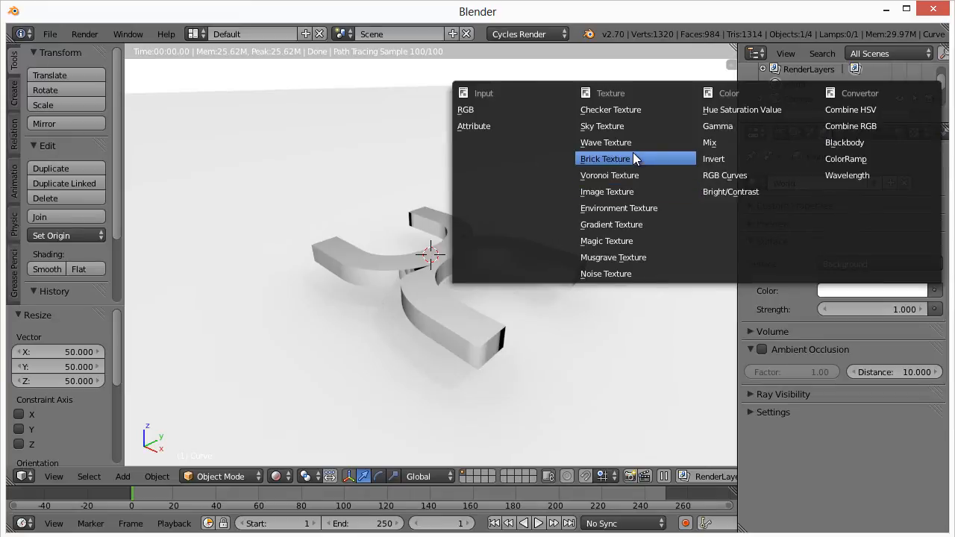
left_click(608, 126)
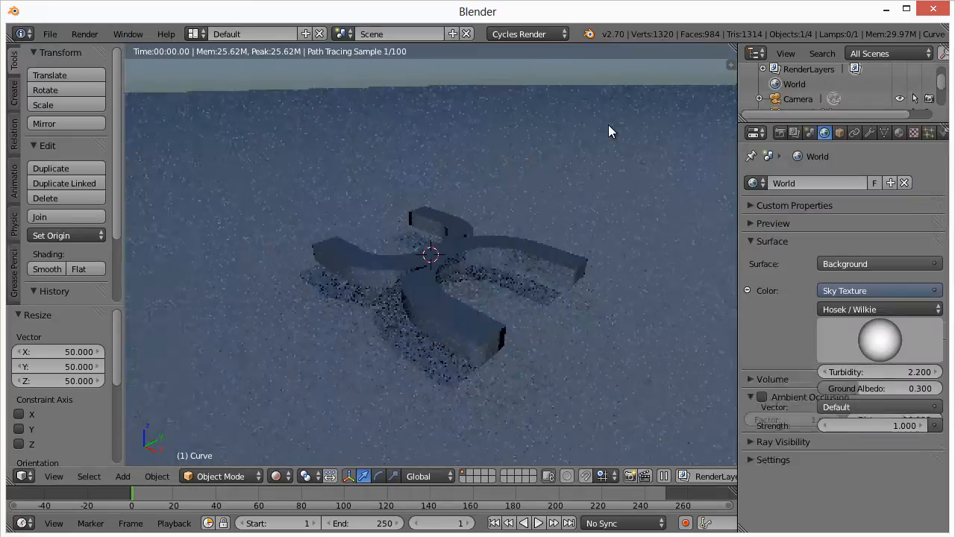
left_click(894, 371)
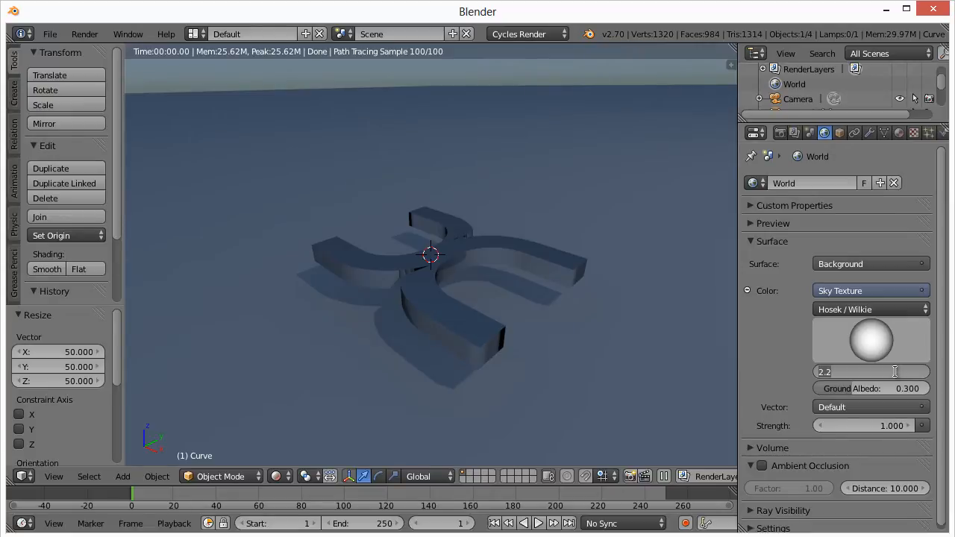
type("5")
key("Return")
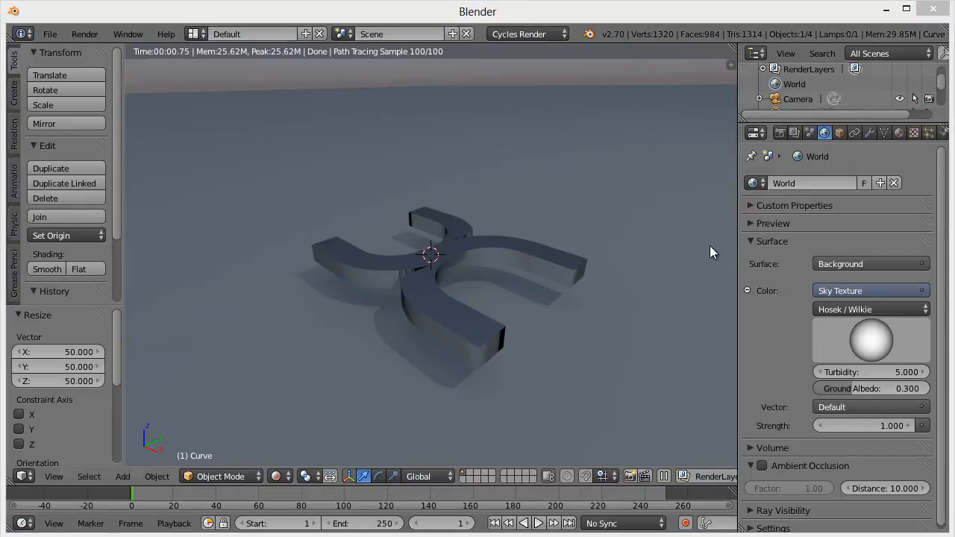
- Change the sky type of the world's Sky Texture to Preetham and view the logo from slightly higher
left_click(837, 311)
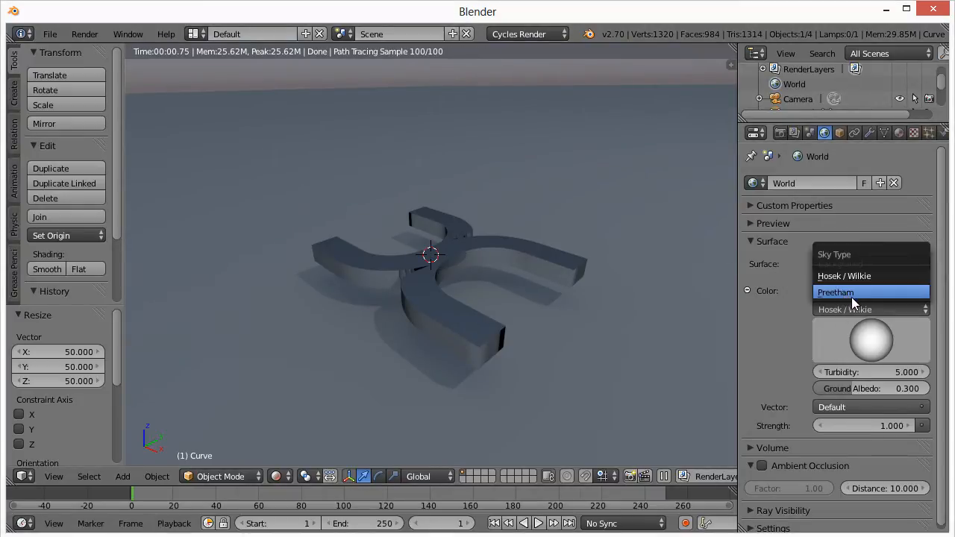
left_click(851, 297)
middle_click_drag(489, 303, 487, 319)
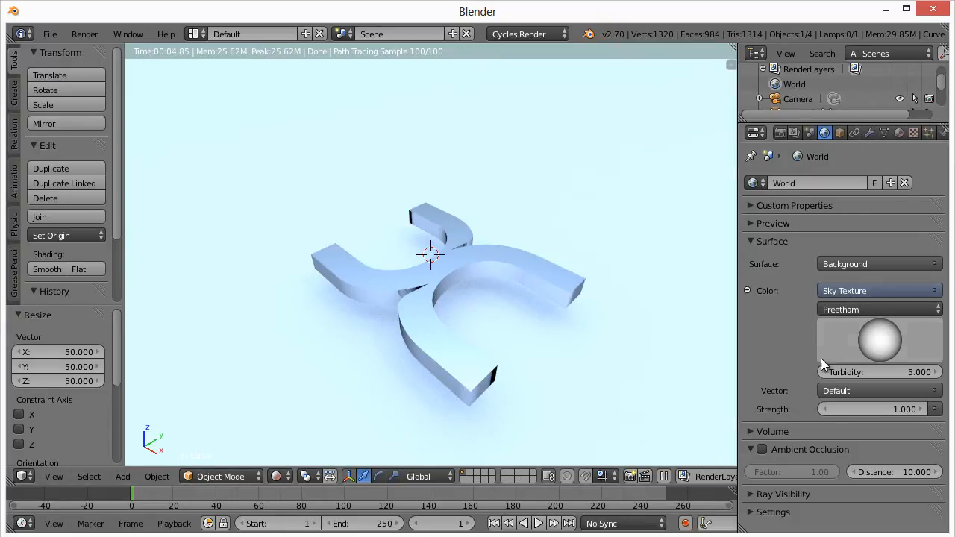
left_click(847, 296)
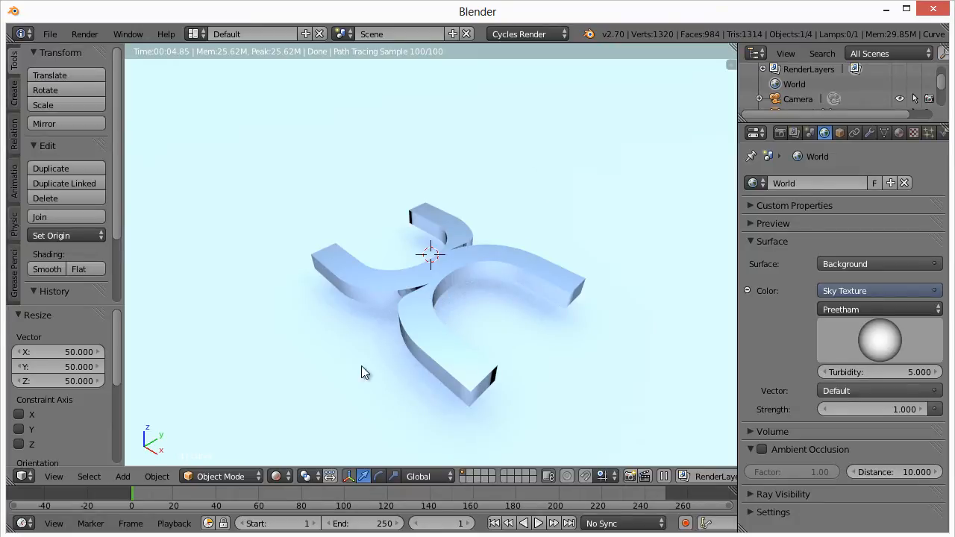
left_click_drag(280, 486, 281, 488)
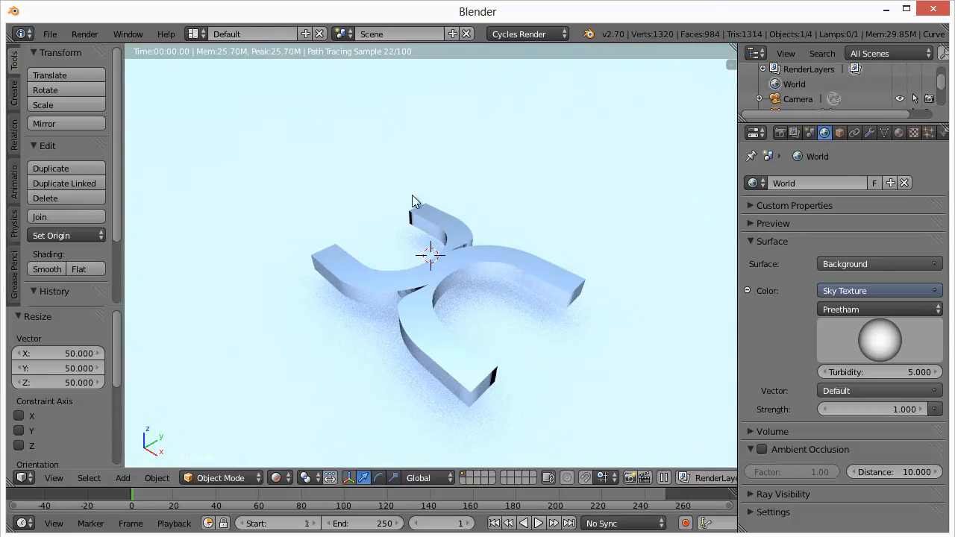
- Enlarge the scene outliner and create a new material for the floor plane
left_click(276, 478)
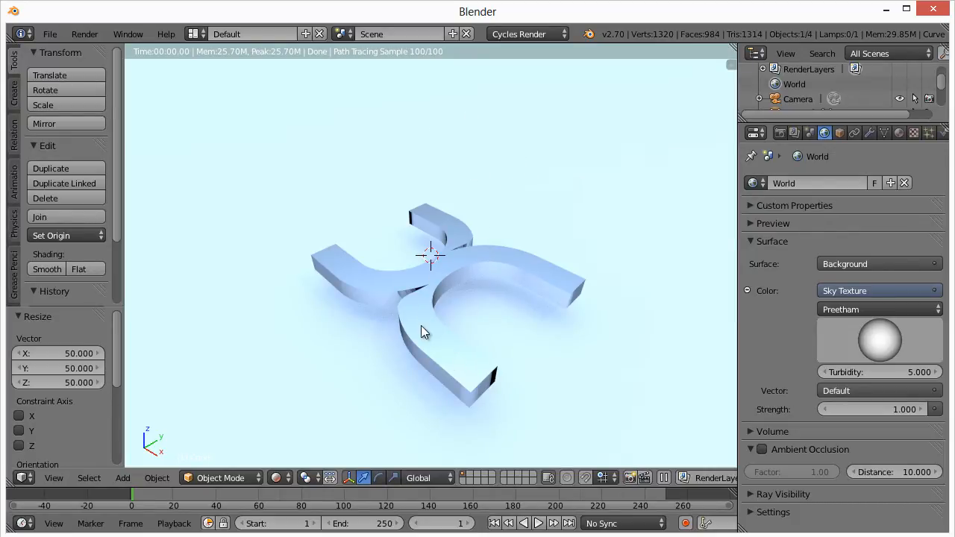
left_click_drag(802, 119, 802, 200)
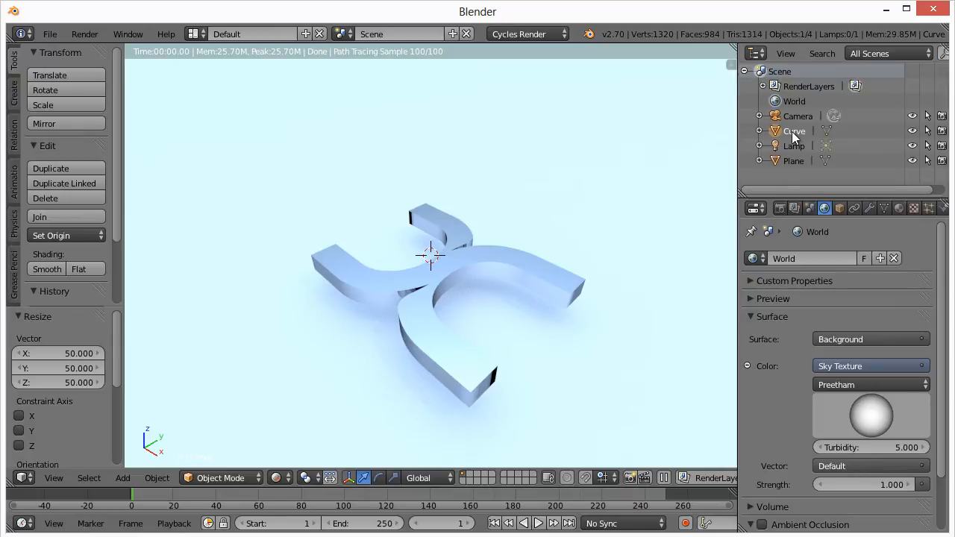
right_click(517, 166)
left_click(898, 208)
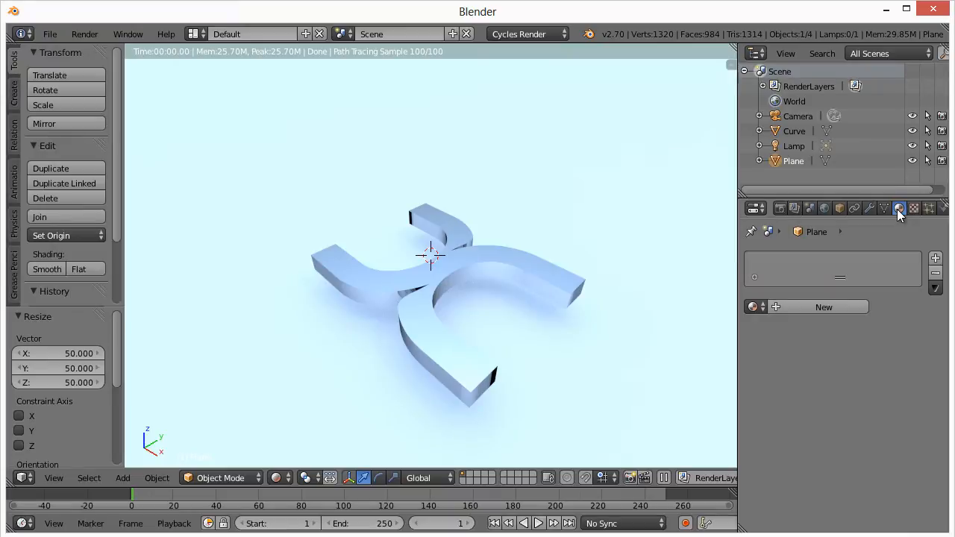
left_click(780, 310)
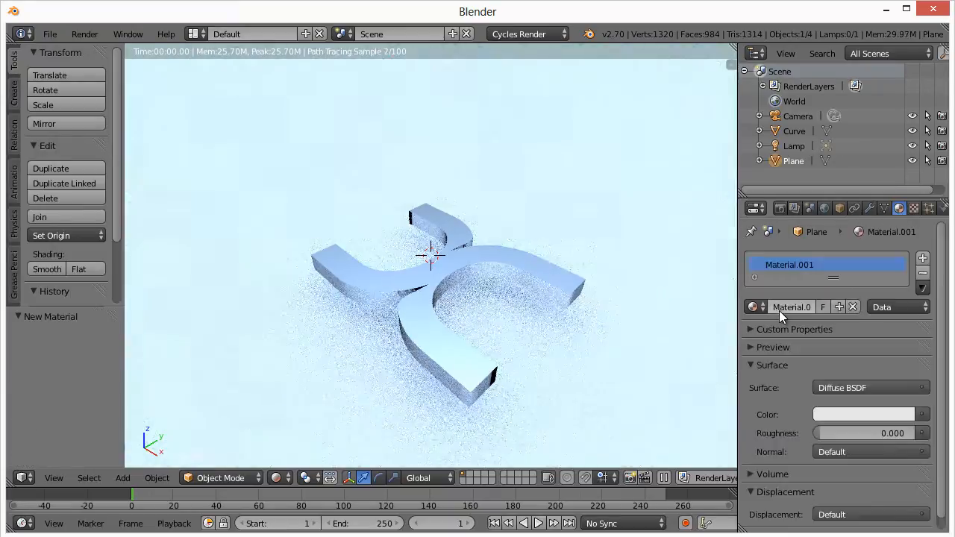
- Change the floor material's diffuse color to a dark navy blue
scroll(896, 379, "down", 1)
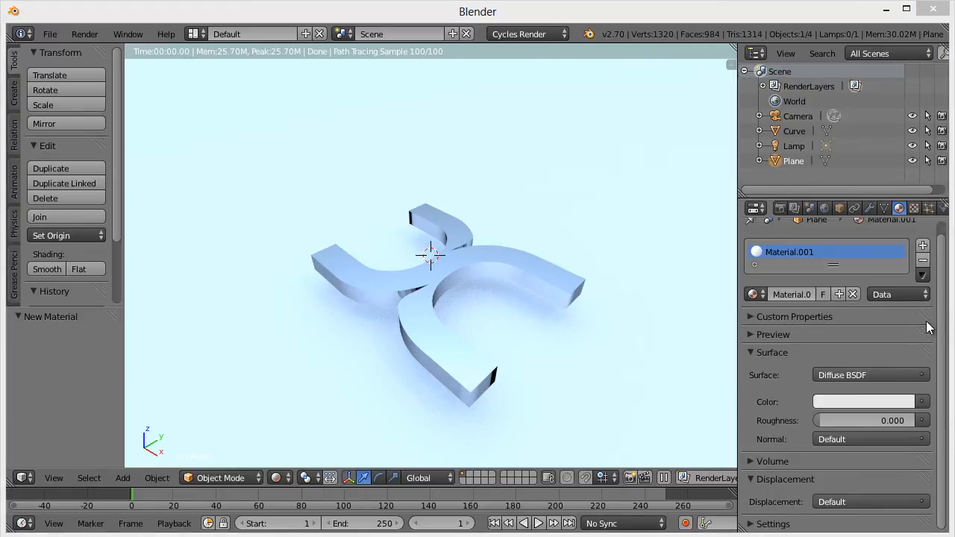
left_click(843, 401)
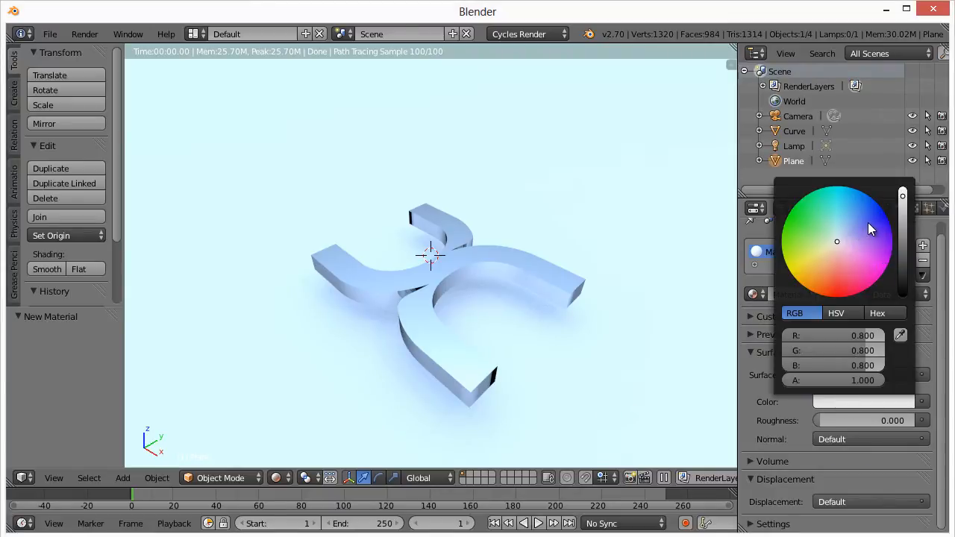
left_click(864, 202)
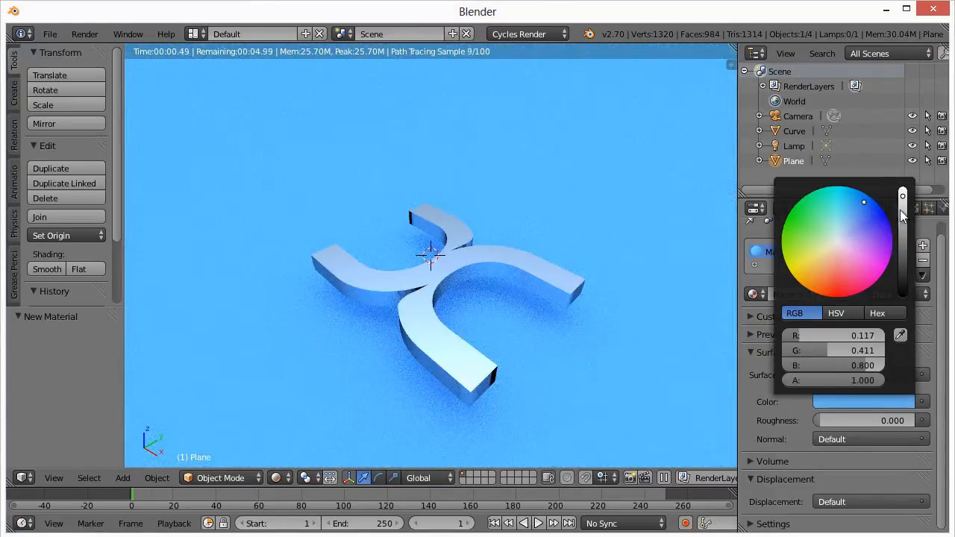
left_click_drag(904, 199, 905, 276)
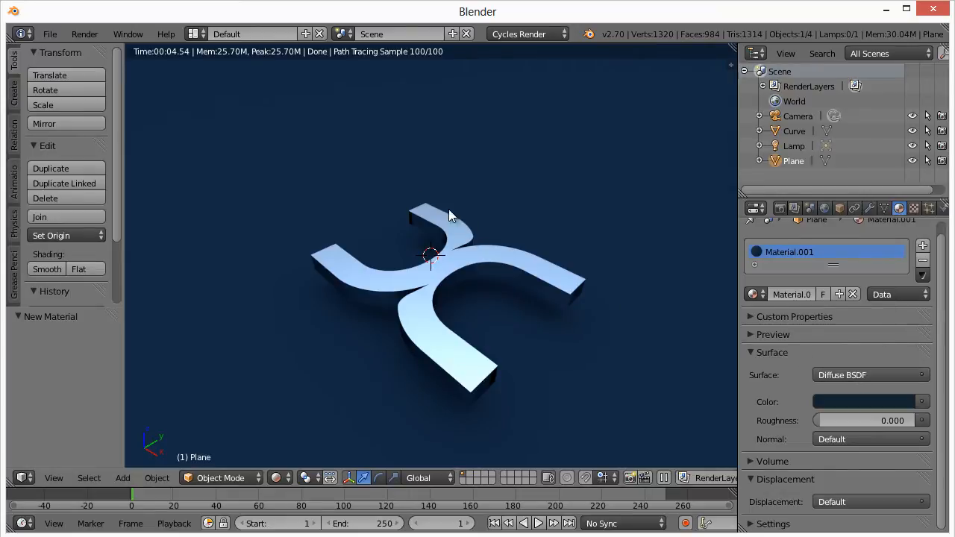
- Look through the scene camera and lock the camera to the view
left_click(287, 492)
left_click(276, 478)
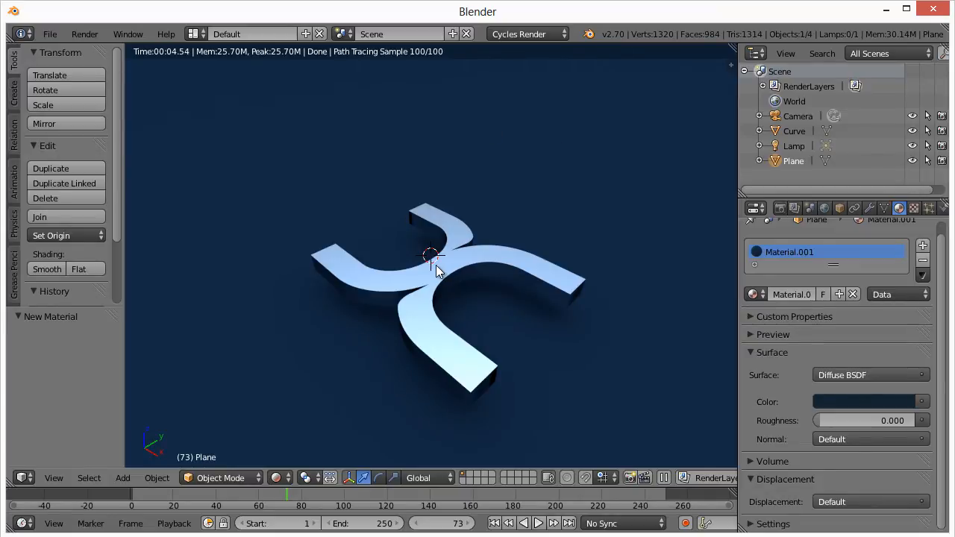
key("KP_0")
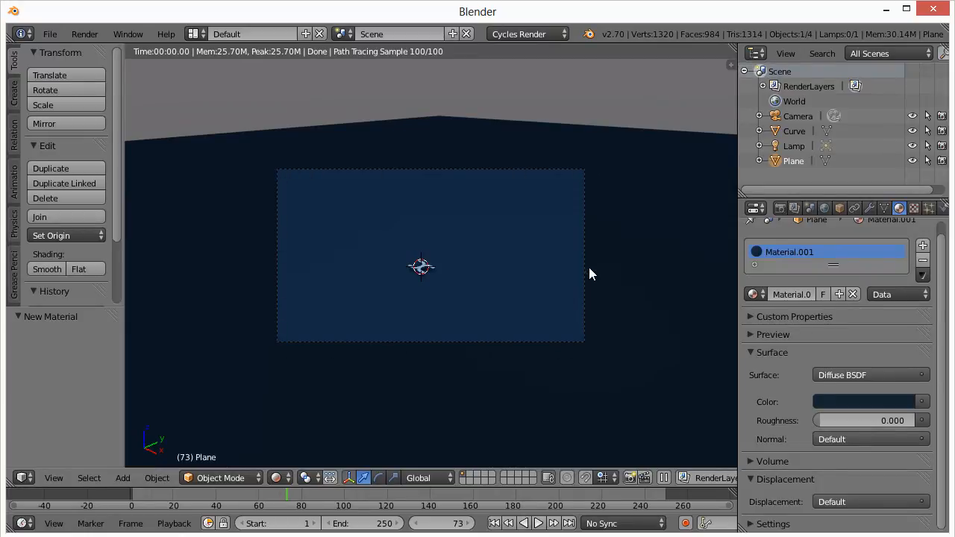
left_click(780, 208)
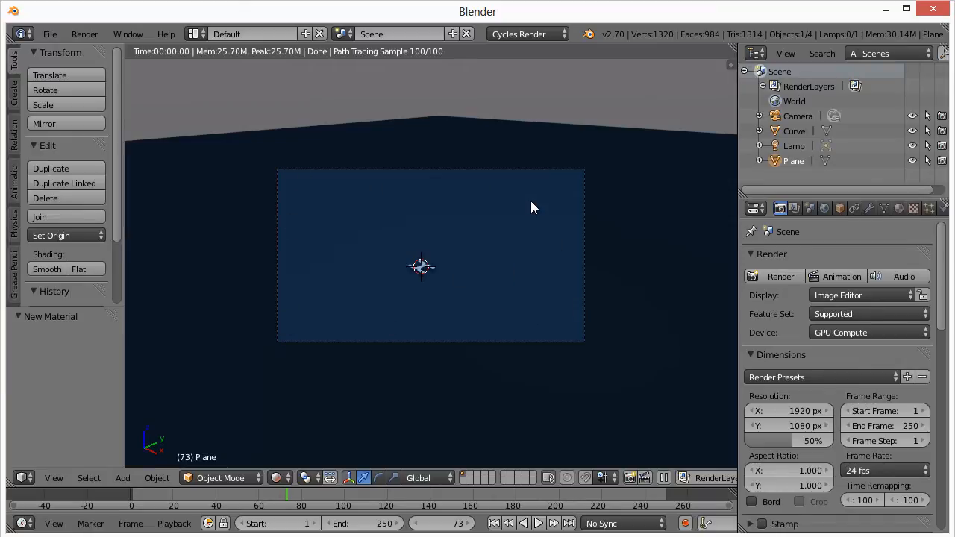
key("n")
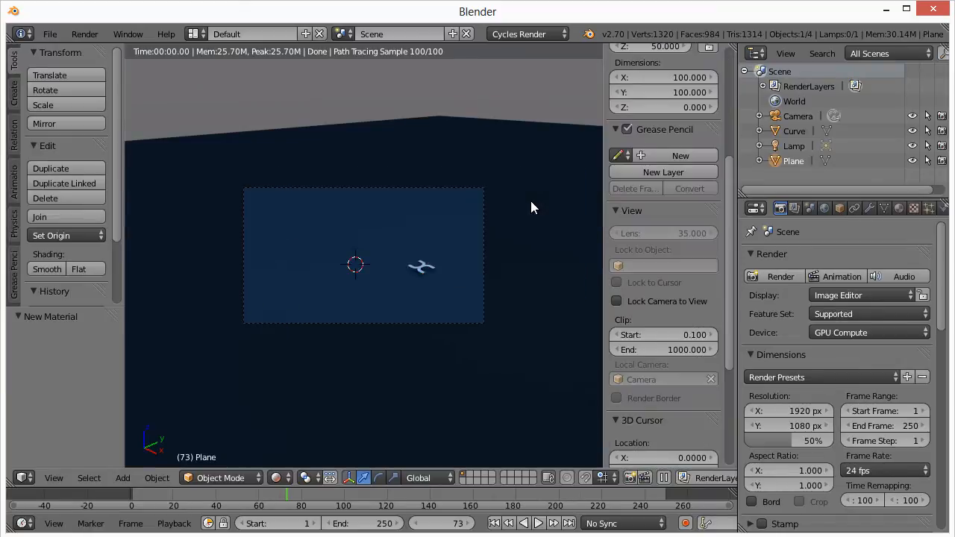
left_click(616, 301)
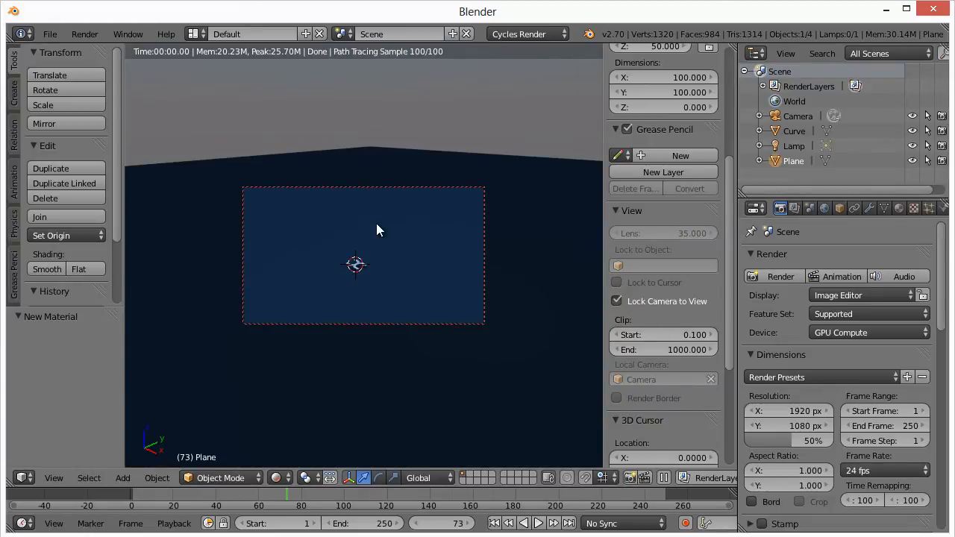
key("n")
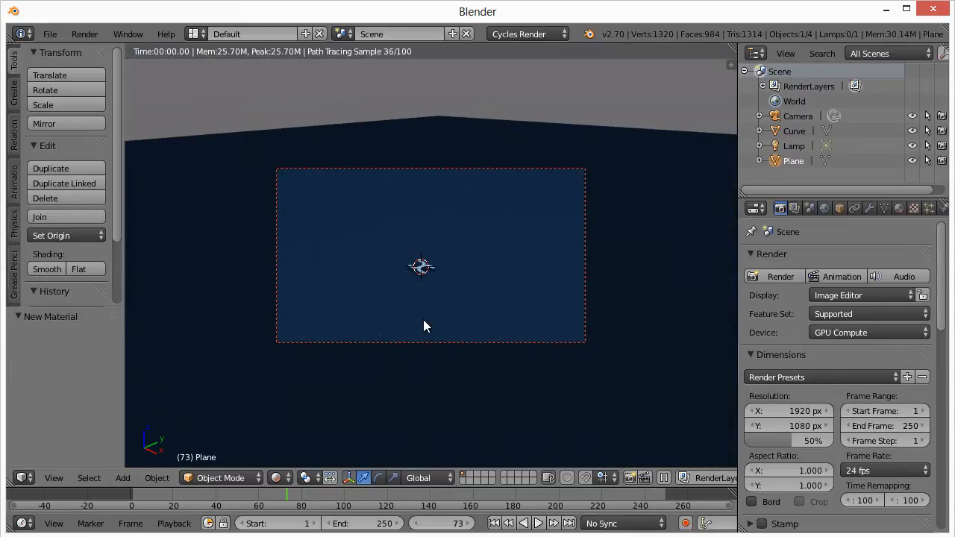
- Move the camera in close to the logo and frame it large from a slightly higher angle
scroll(424, 319, "up", 5)
middle_click_drag(450, 290, 548, 257, "shift")
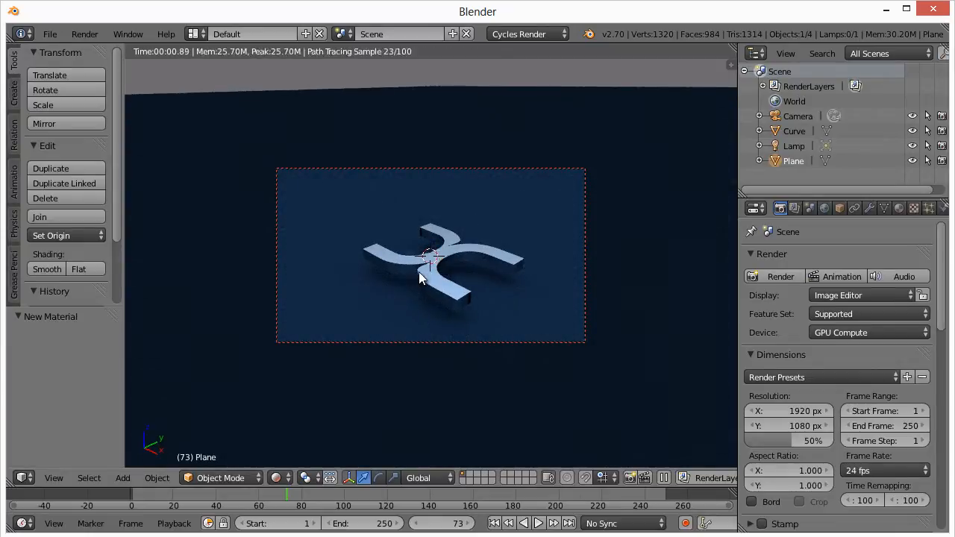
middle_click_drag(421, 271, 392, 272, "shift")
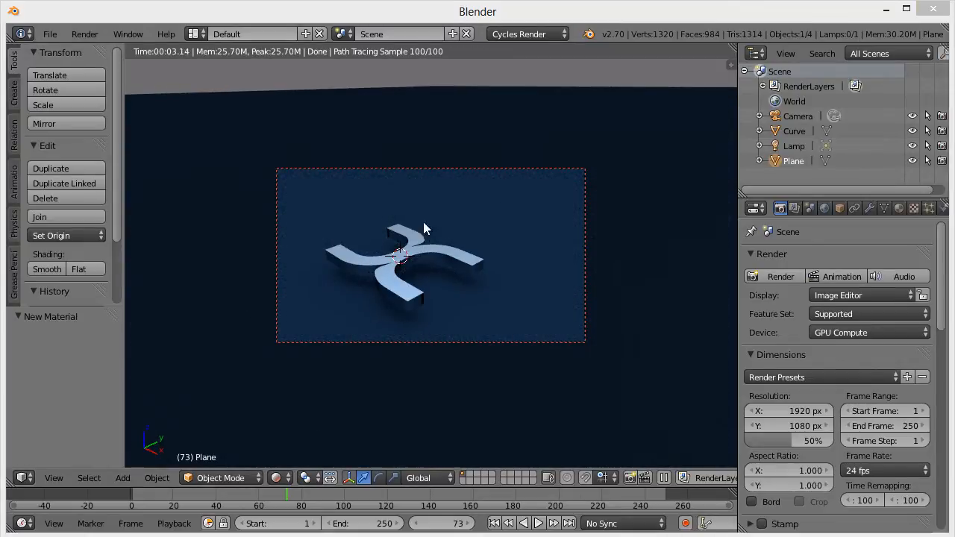
middle_click_drag(433, 276, 481, 269)
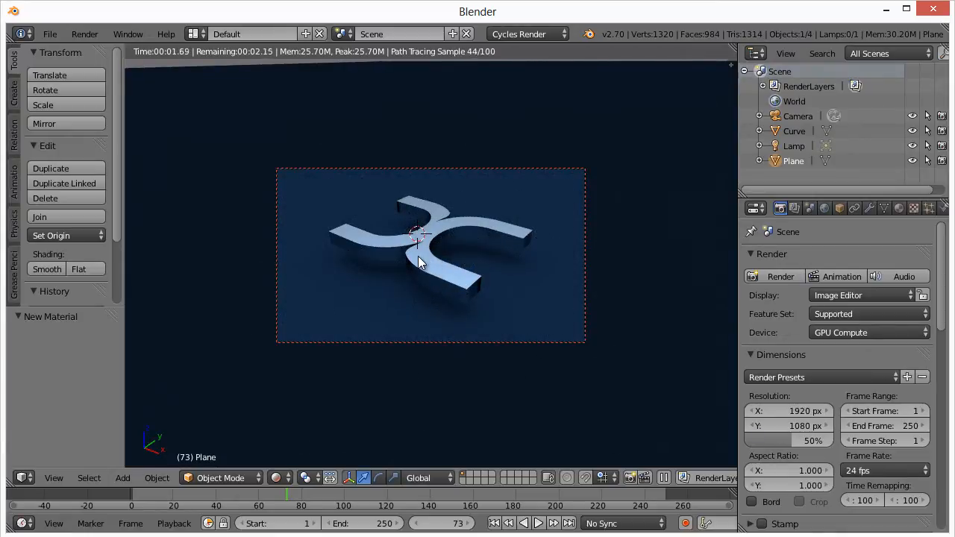
- Rotate the logo about 5° around the global Y axis
right_click(429, 233)
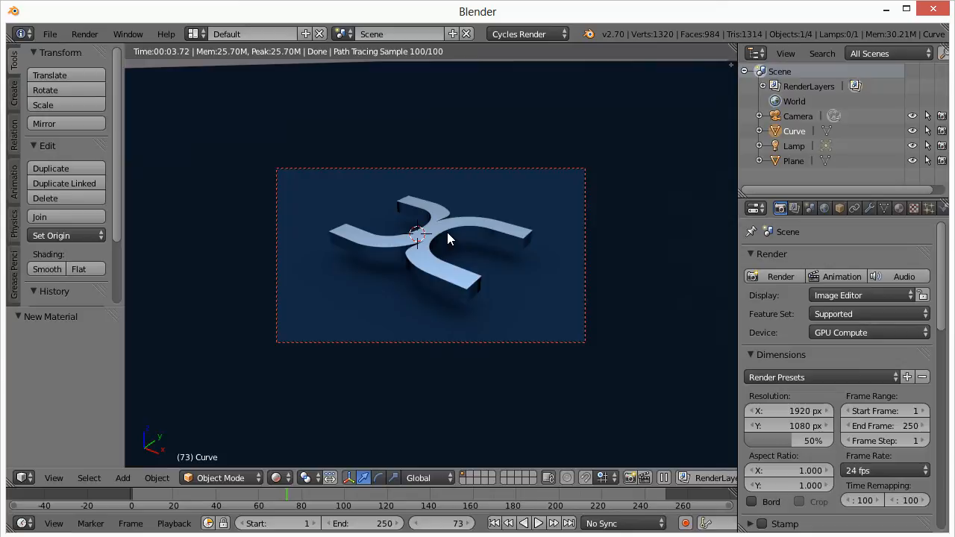
key("r")
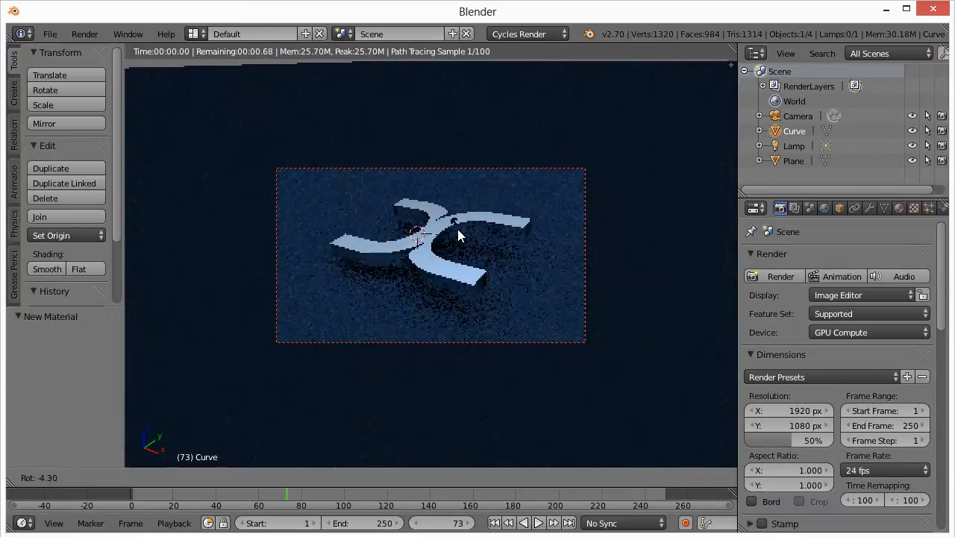
key("y")
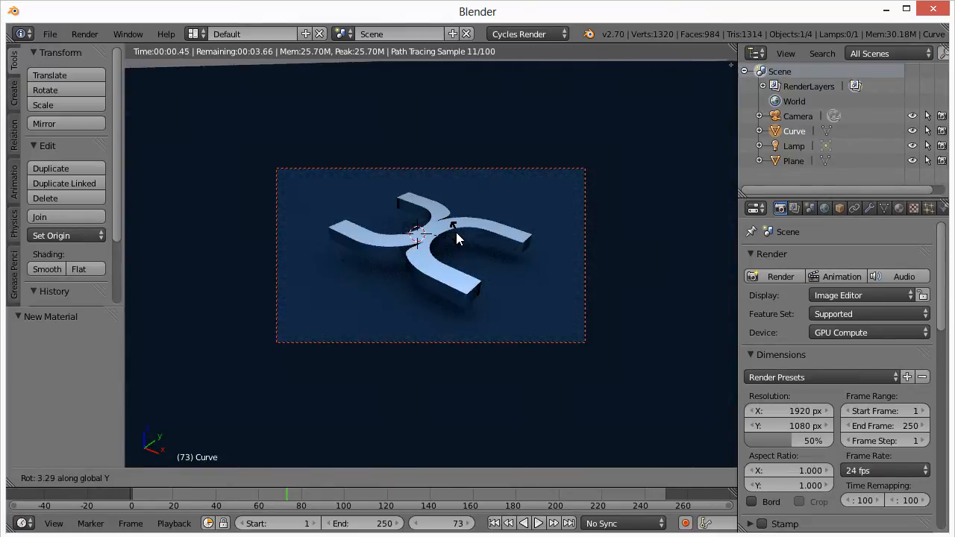
left_click(456, 232)
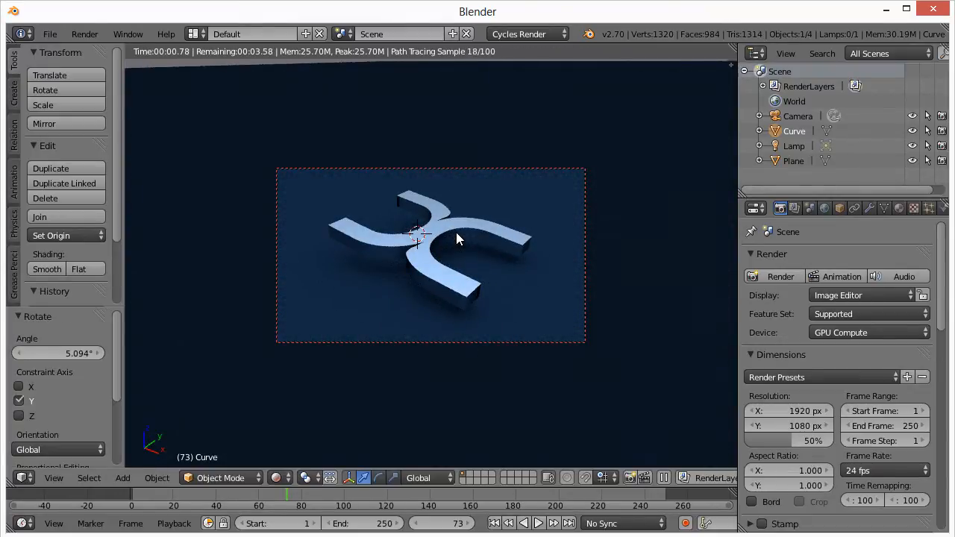
- Rotate the logo about 10° around the global X axis and pull the camera back slightly
key("r")
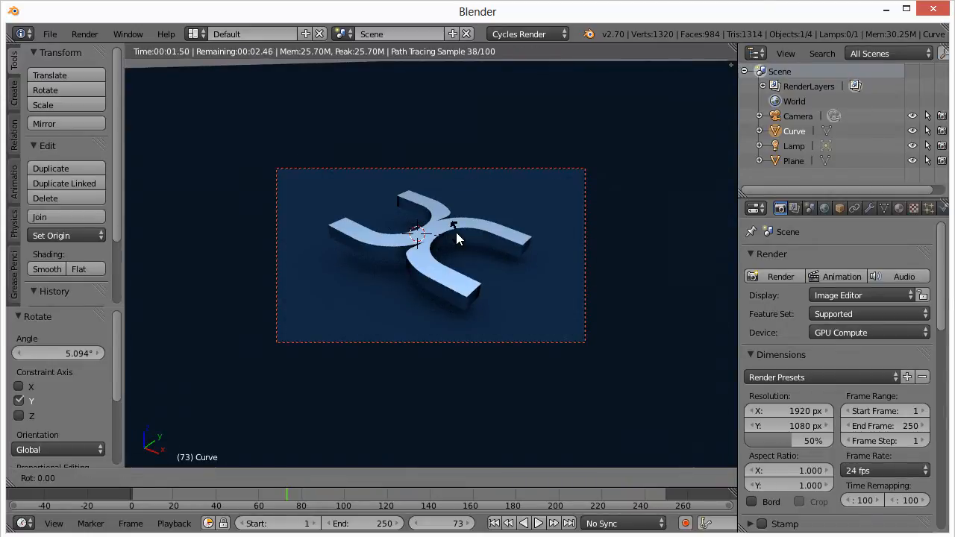
key("x")
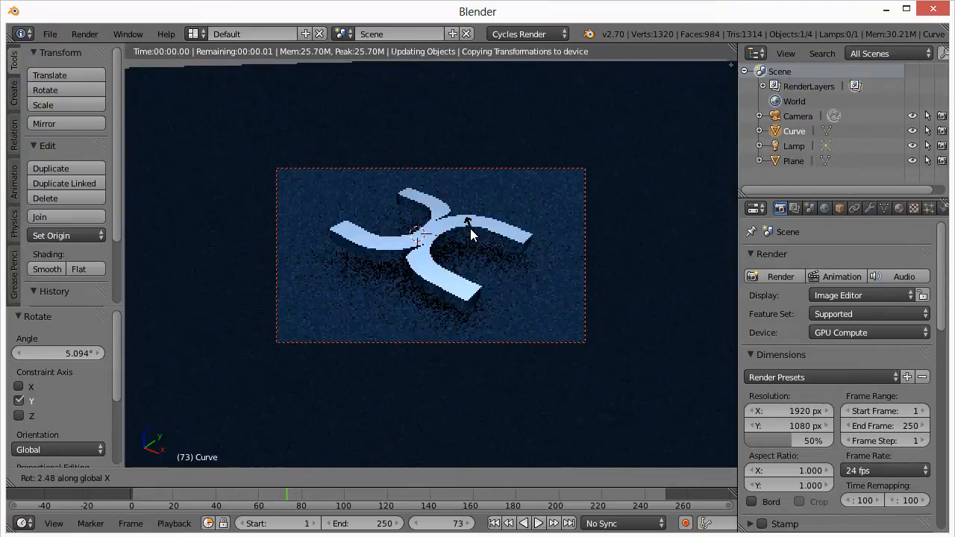
left_click(437, 230)
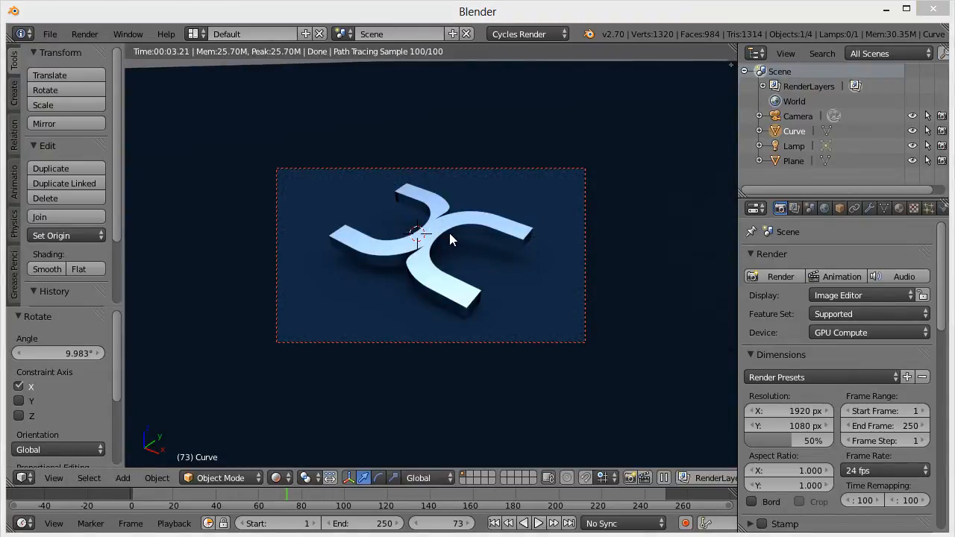
key("ctrl+z")
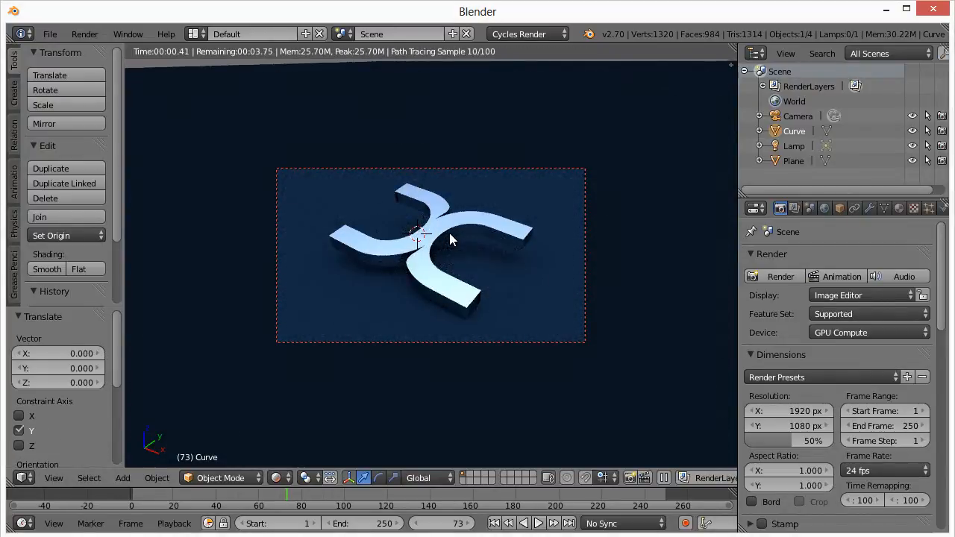
scroll(449, 233, "down", 1)
middle_click_drag(449, 233, 435, 248)
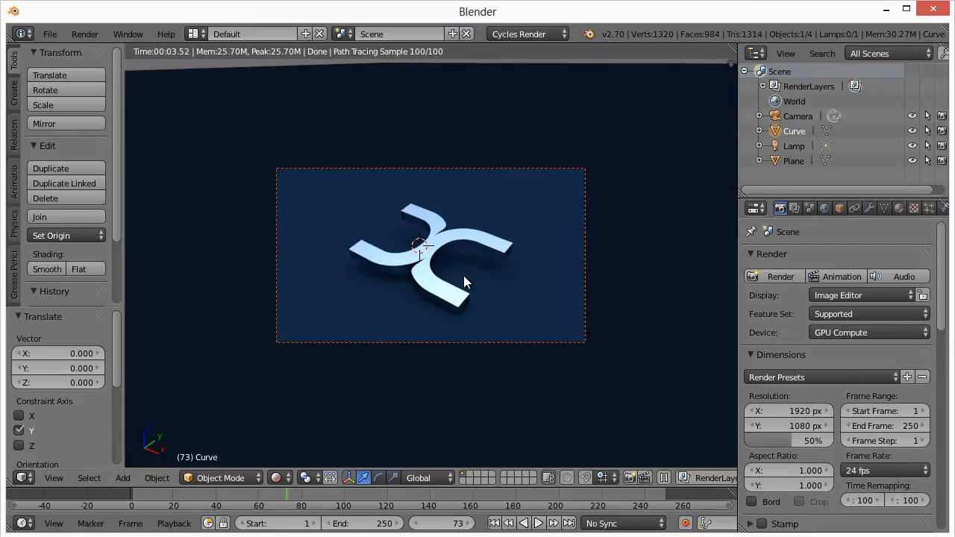
- Set the viewport shading to Solid and leave the camera view to see the camera and logo from outside
left_click(286, 476)
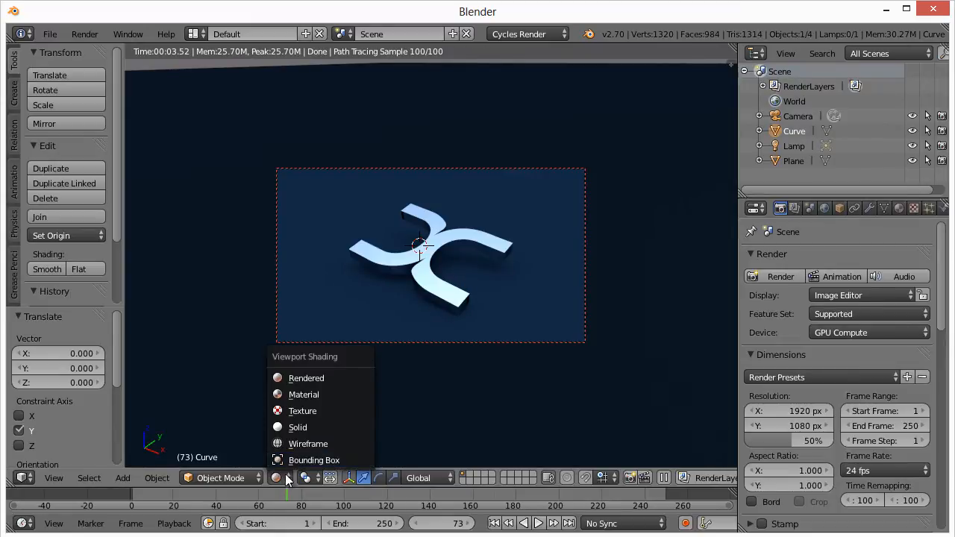
left_click(295, 427)
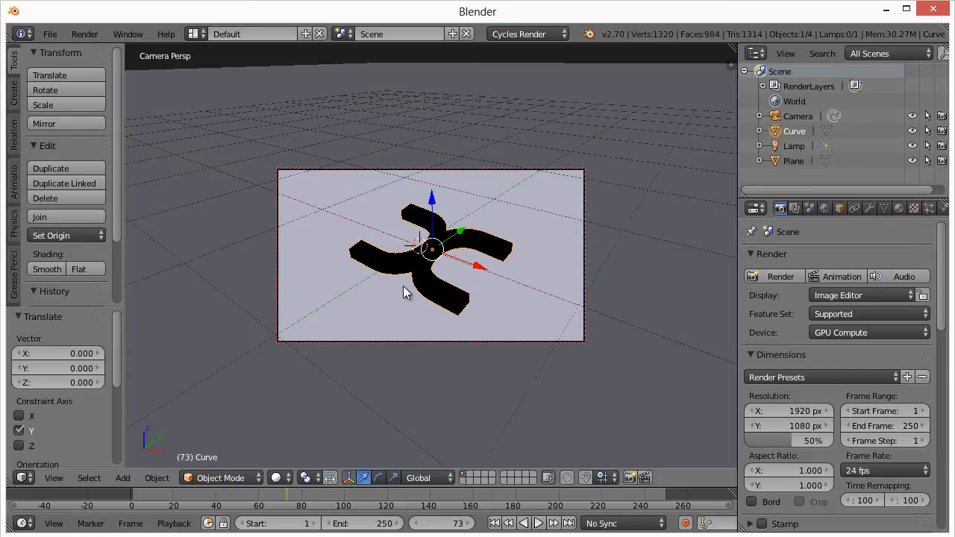
key("KP_0")
middle_click_drag(403, 293, 348, 250)
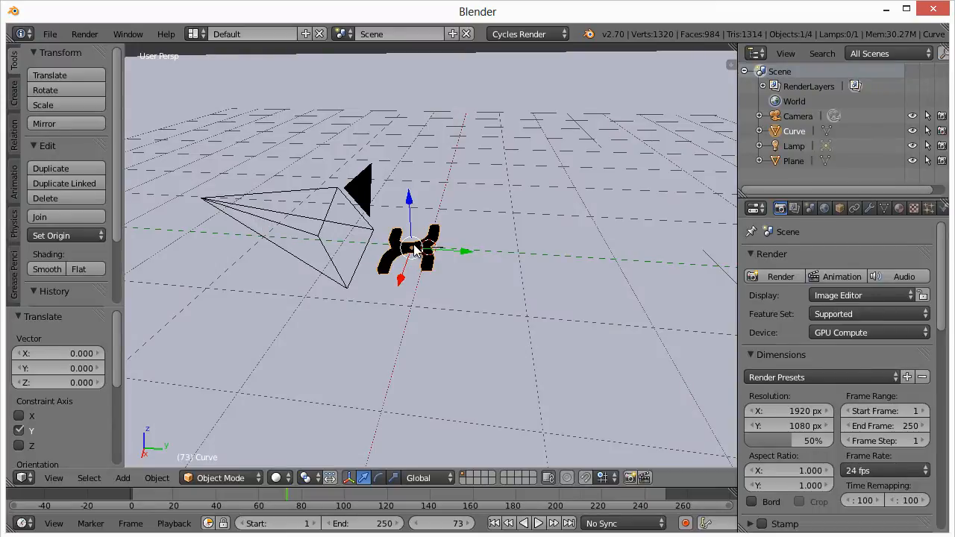
- Place the 3D cursor on the logo's negative X side at about X -5.2, Y 1.36, Z 0.08
left_click(274, 111)
middle_click_drag(363, 259, 505, 282)
left_click(196, 147)
middle_click_drag(234, 219, 202, 202)
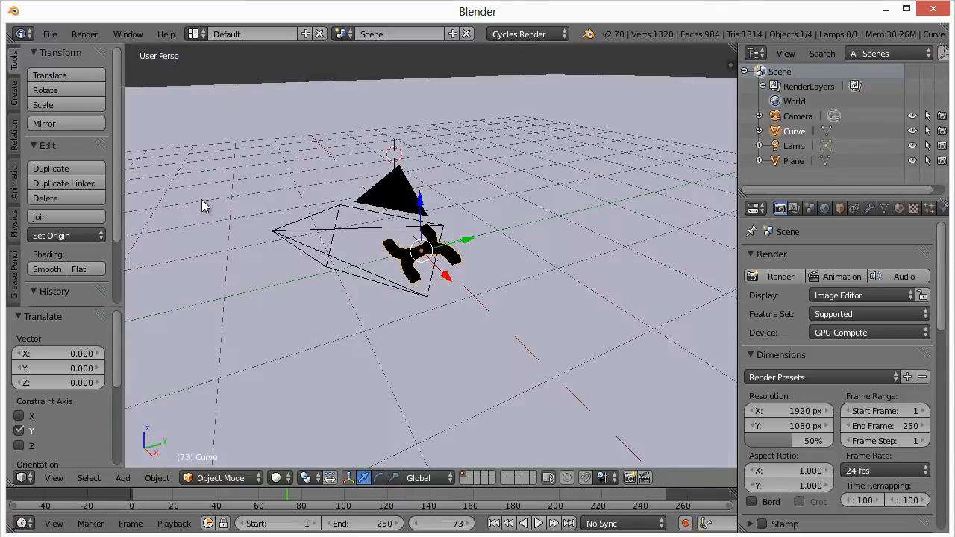
middle_click_drag(376, 181, 420, 179)
scroll(419, 179, "down", 4)
middle_click_drag(355, 211, 379, 228)
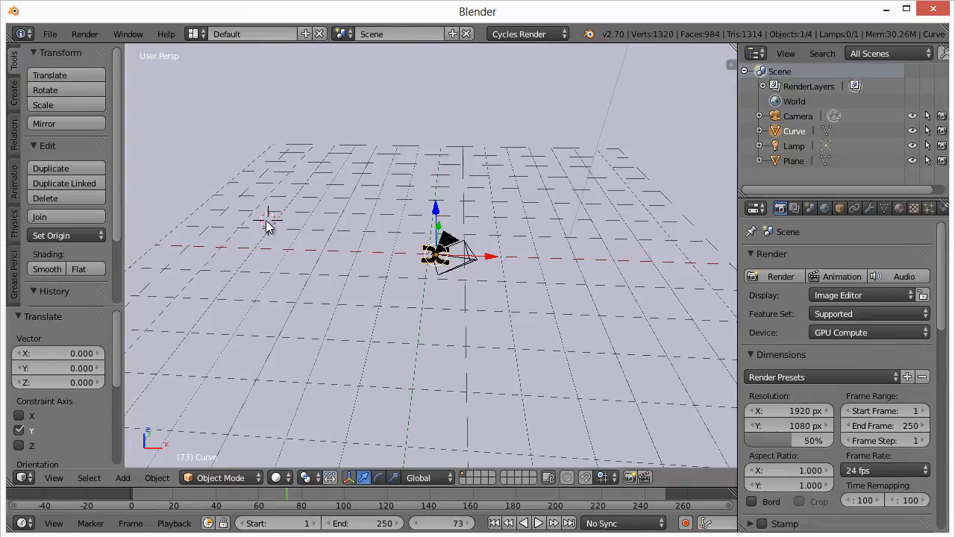
- Add a mesh plane at the 3D cursor and rotate it 45° around the global X axis
key("shift+a")
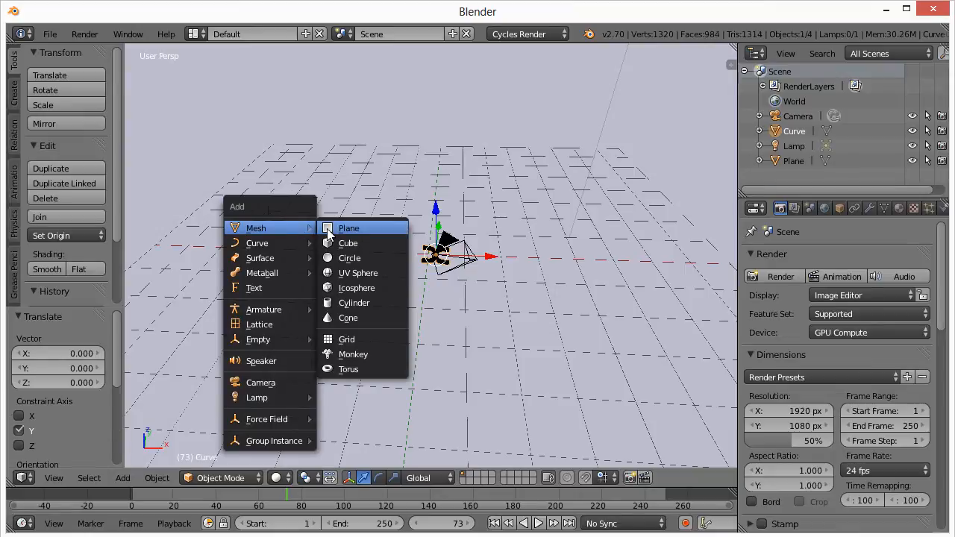
left_click(328, 228)
type("r")
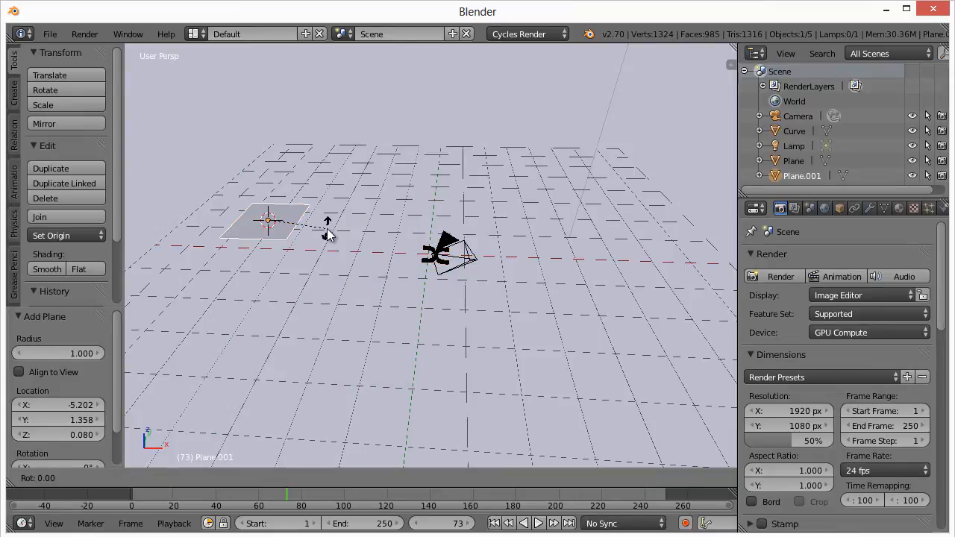
type("x")
type("45")
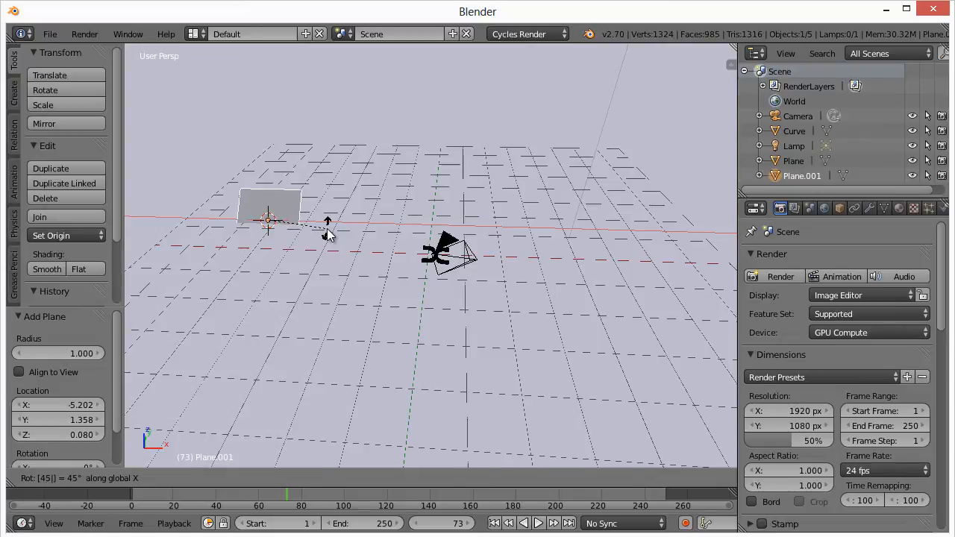
key("Return")
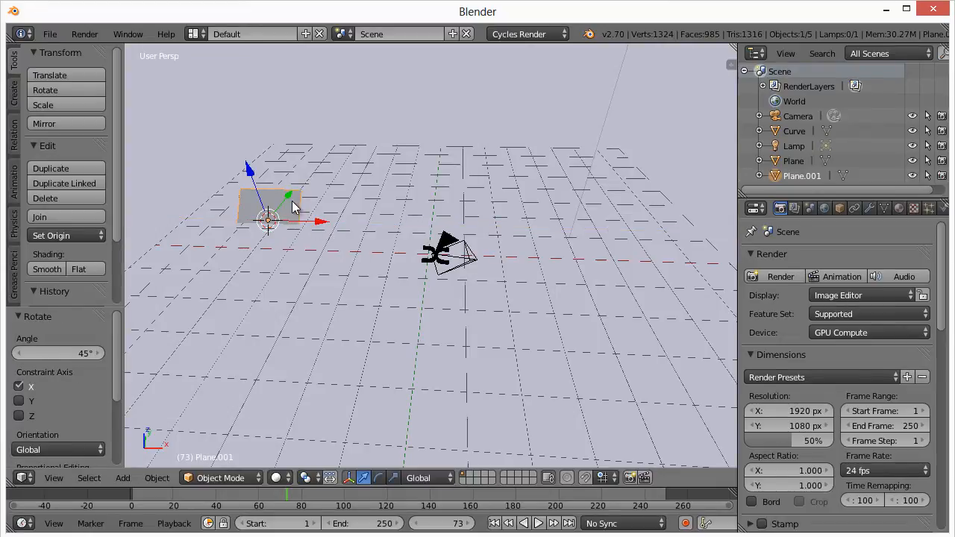
- Move the new plane about -4.59 along the global Y axis and rotate it about -51° around the global Z axis
middle_click_drag(294, 212, 277, 252)
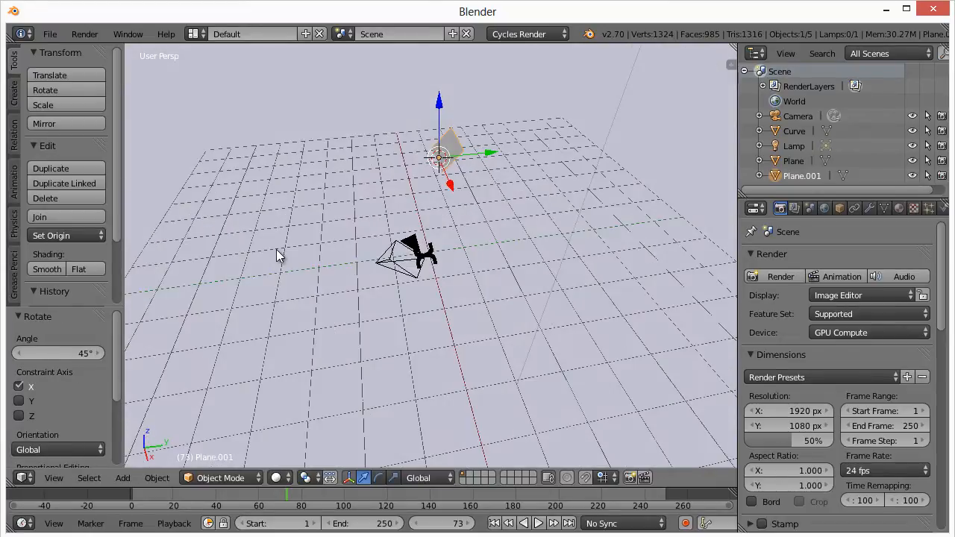
left_click_drag(491, 158, 369, 162)
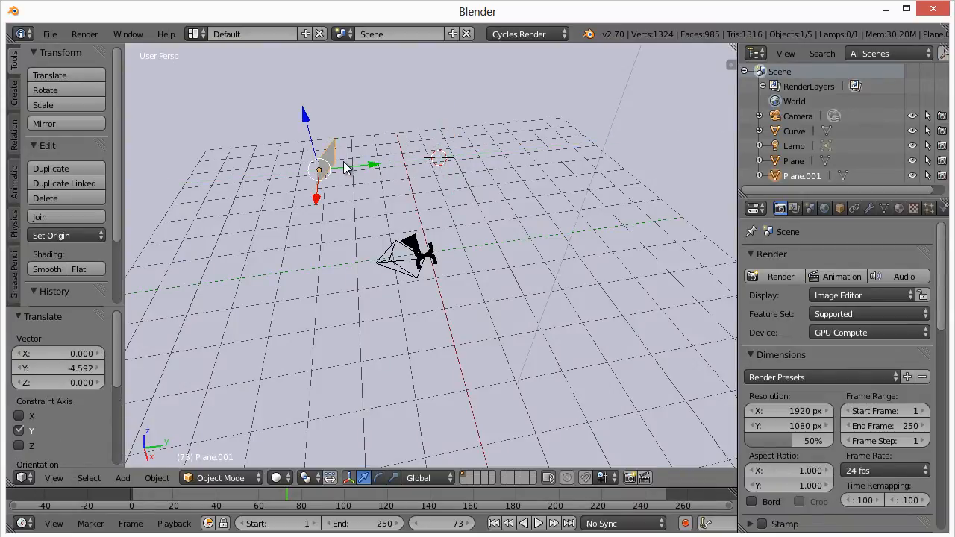
key("r")
key("z")
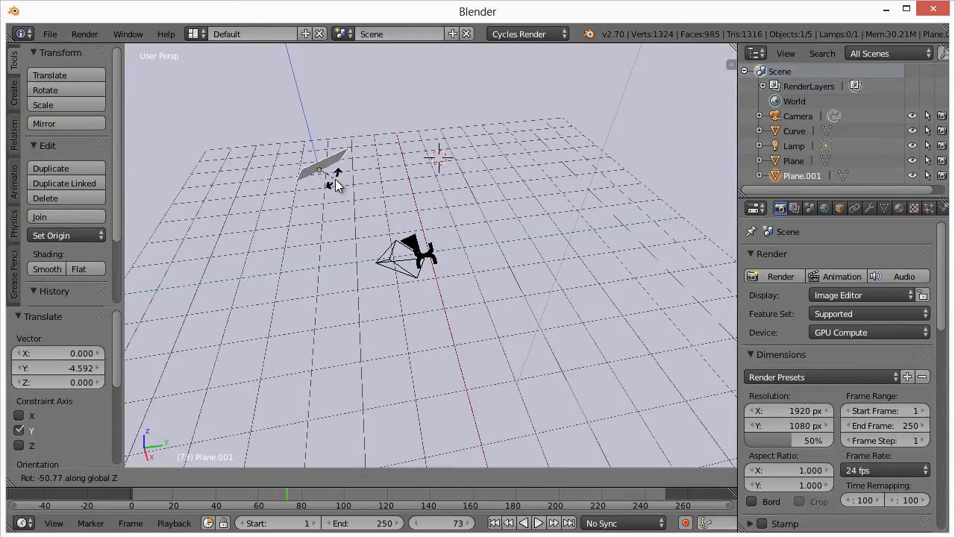
left_click(332, 181)
- Raise the tilted plane well above the ground and adjust its X and Y position, ending with a lift of about 0.71 along Z
left_click_drag(303, 112, 301, 77)
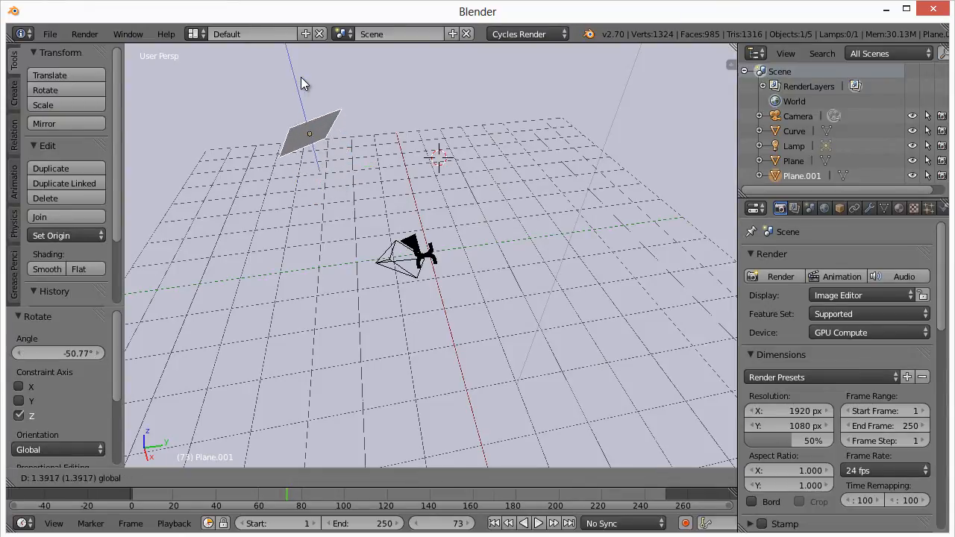
left_click_drag(307, 163, 301, 199)
left_click_drag(352, 164, 400, 166)
middle_click_drag(400, 166, 522, 206)
left_click_drag(289, 149, 281, 121)
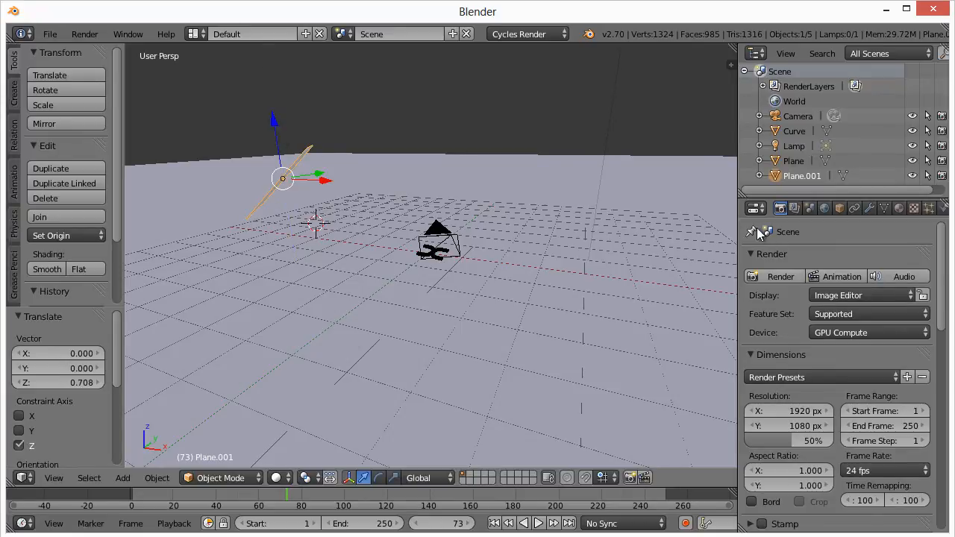
- Give the raised plane a new material with an Emission surface shader
left_click(885, 208)
left_click(898, 208)
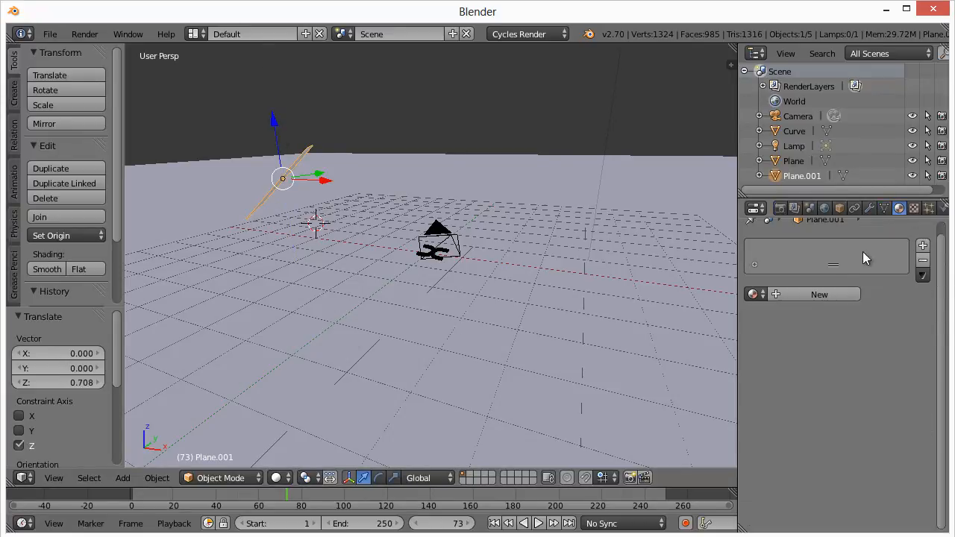
left_click(806, 294)
left_click(847, 378)
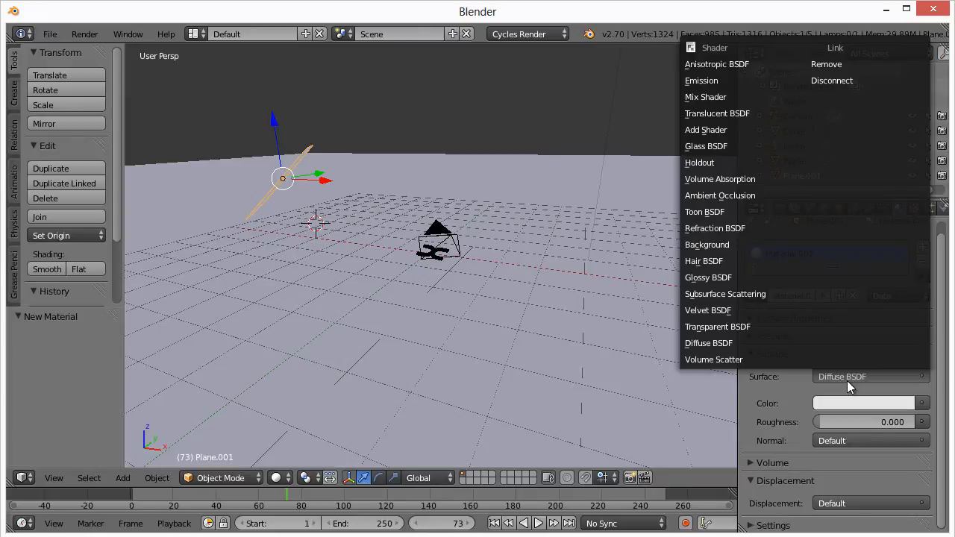
left_click(715, 80)
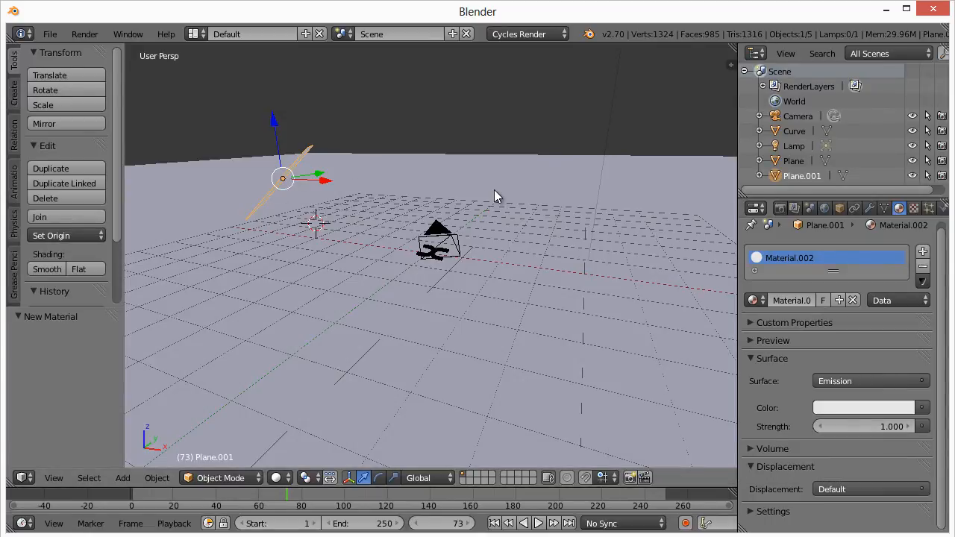
- Look through the camera and set the viewport shading to Rendered
key("KP_0")
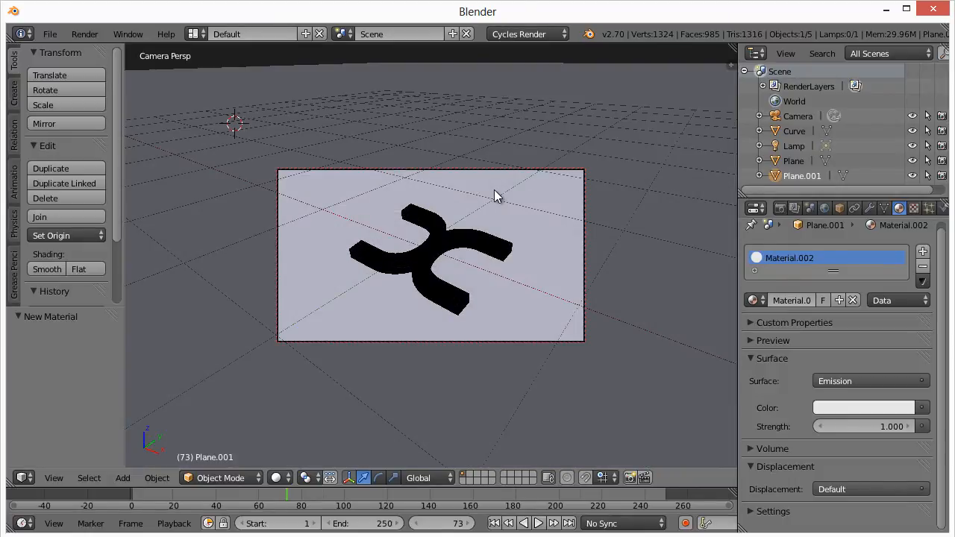
left_click(279, 479)
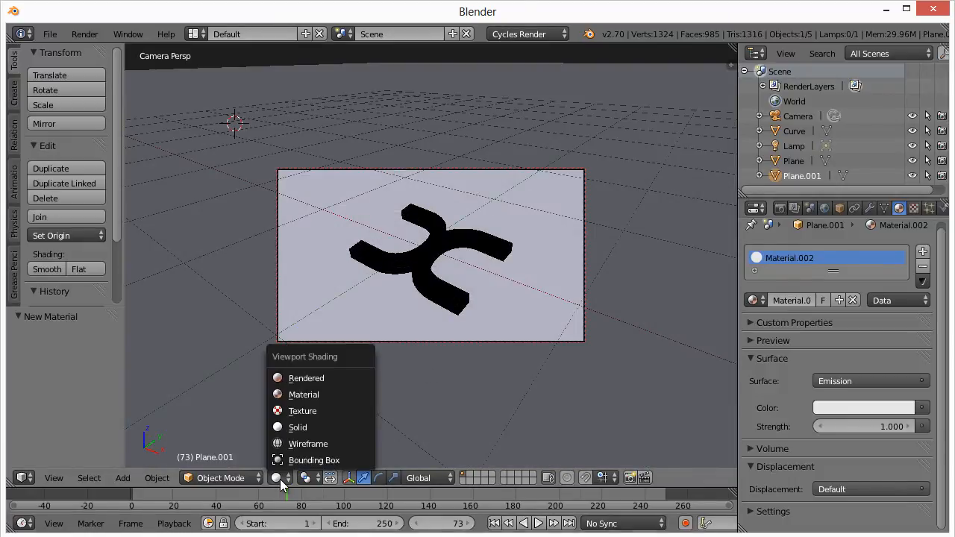
left_click(306, 378)
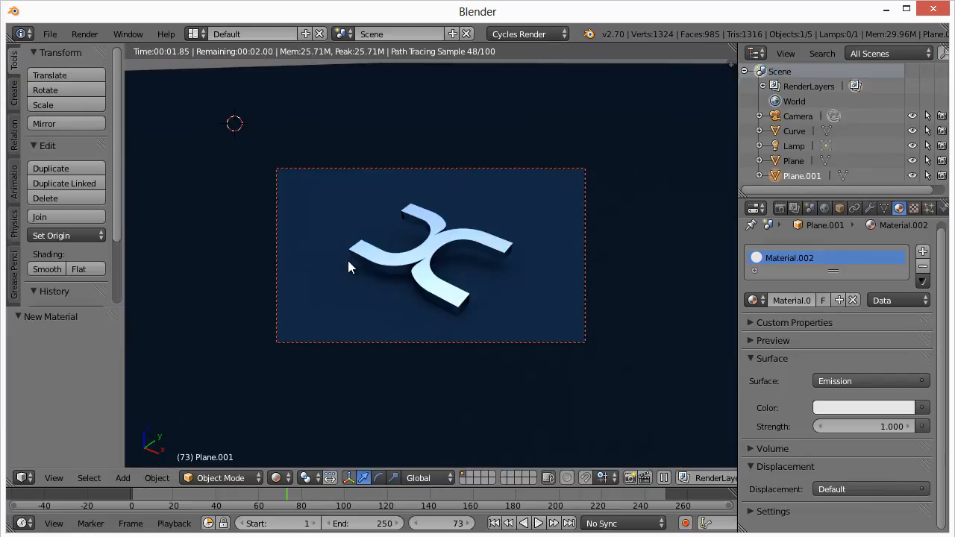
- Try an emission strength of 50 on the light plane's material and settle on 300
left_click(877, 427)
type("50")
key("Return")
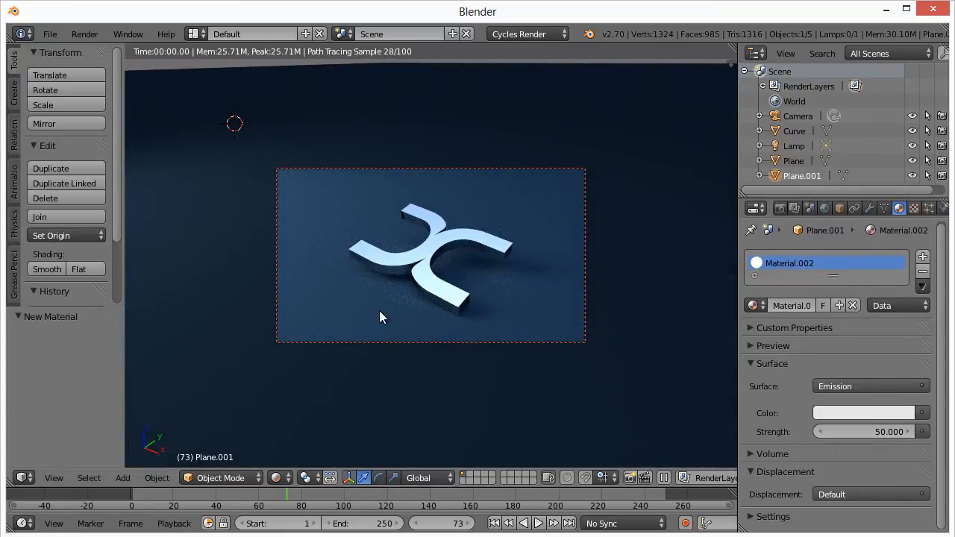
left_click(891, 432)
type("300")
key("Return")
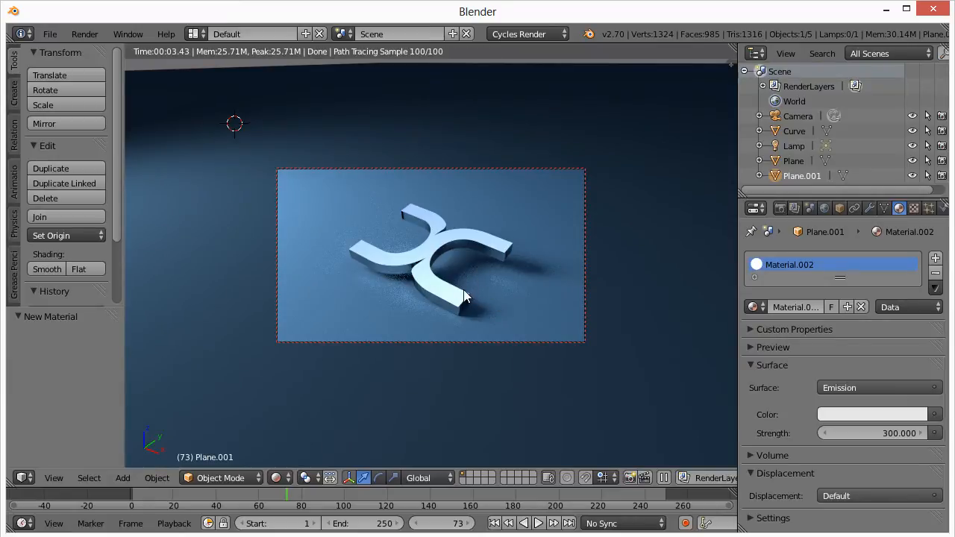
- Turn the camera slightly around the logo and set the render resolution scale to 100%
mouse_move(462, 292)
middle_mouse_down()
mouse_move(452, 294)
mouse_move(505, 286)
mouse_move(503, 299)
mouse_move(485, 281)
mouse_move(439, 275)
mouse_move(476, 291)
mouse_move(473, 284)
middle_mouse_up()
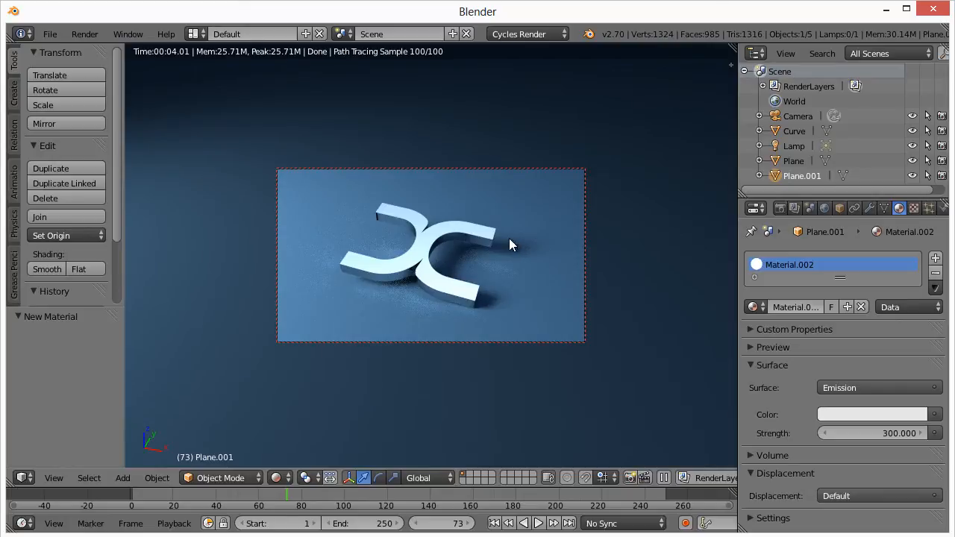
left_click(780, 208)
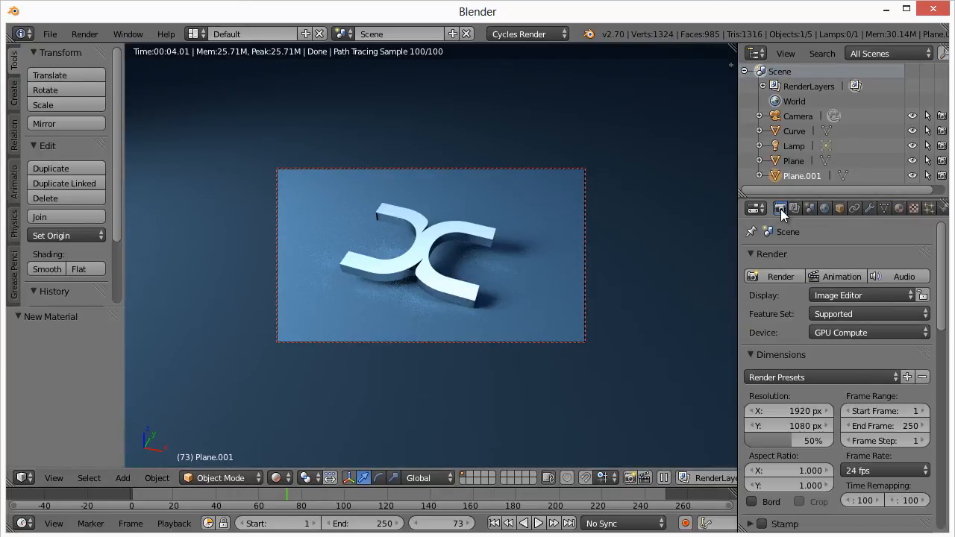
scroll(818, 344, "down", 2)
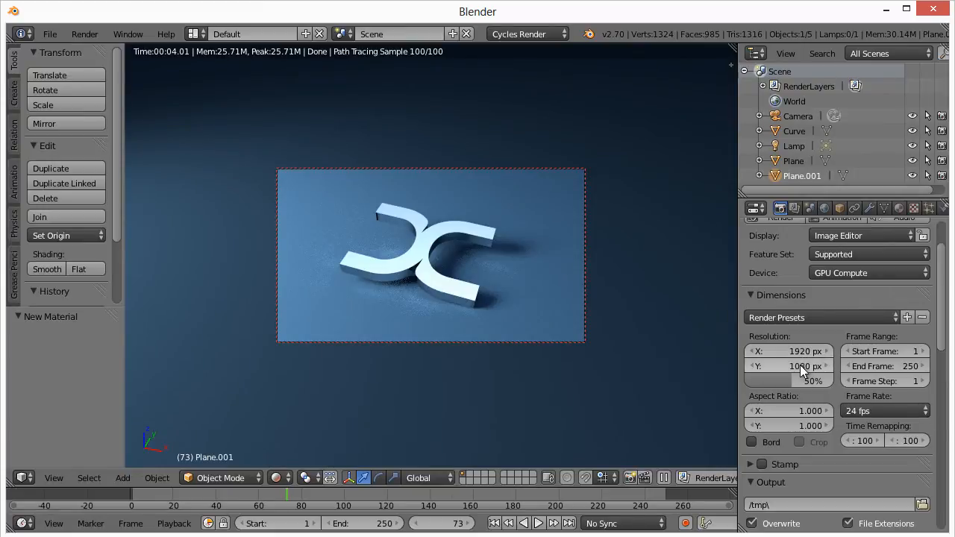
left_click_drag(797, 379, 868, 379)
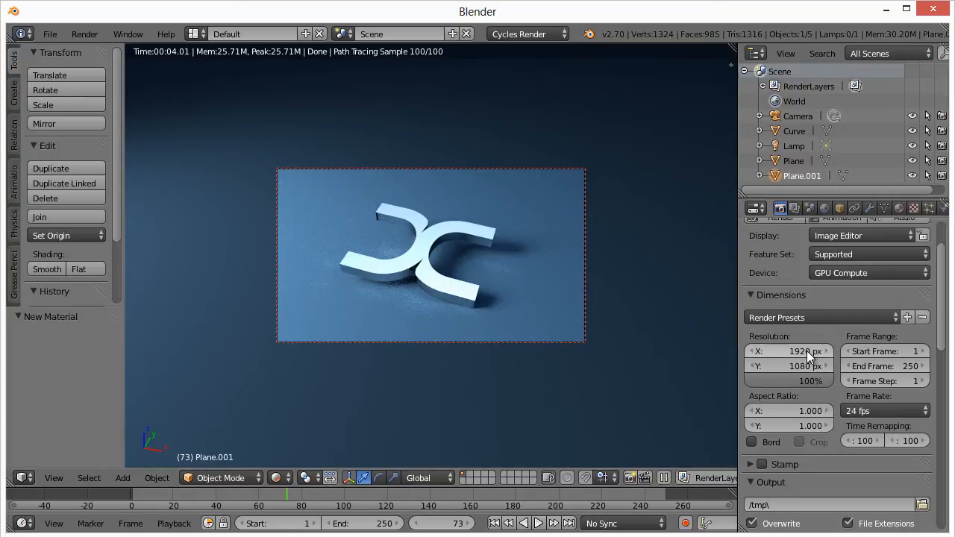
scroll(800, 337, "up", 2)
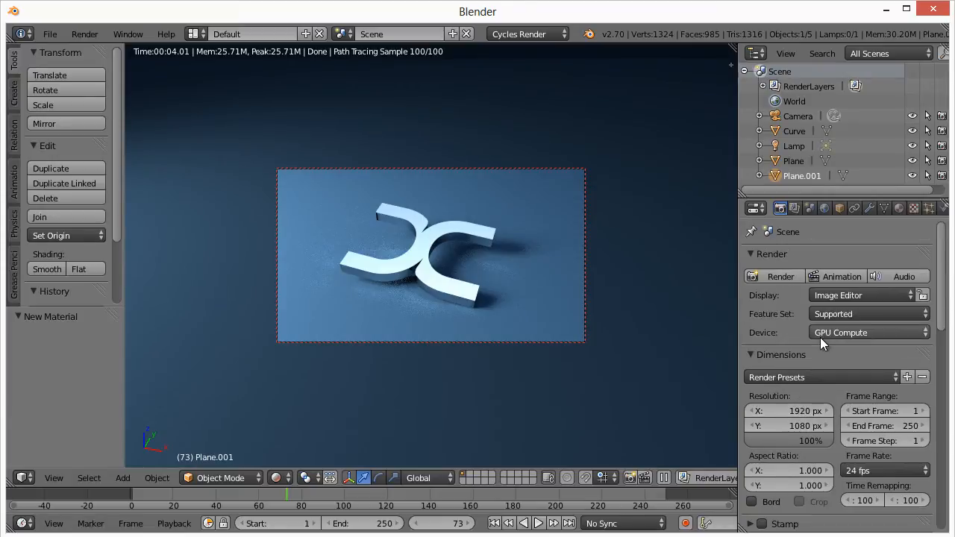
- Check the output and sampling settings, start rendering the still image of the logo, and stop it partway
scroll(791, 323, "down", 10)
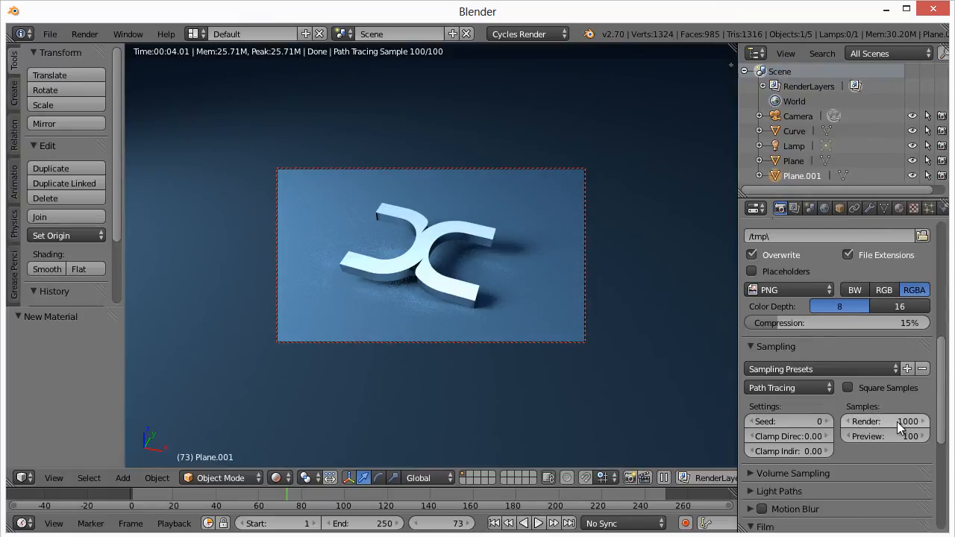
scroll(892, 450, "up", 10)
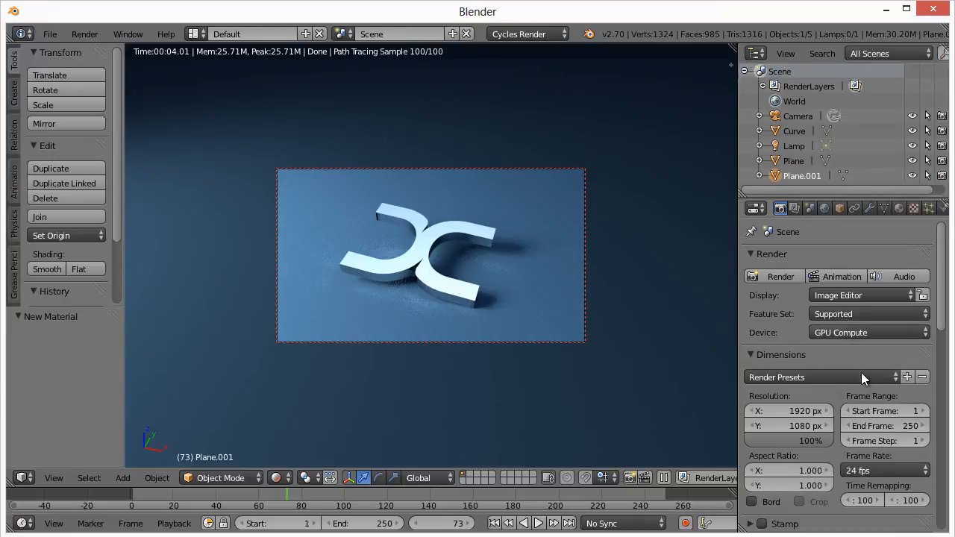
scroll(880, 441, "down", 10)
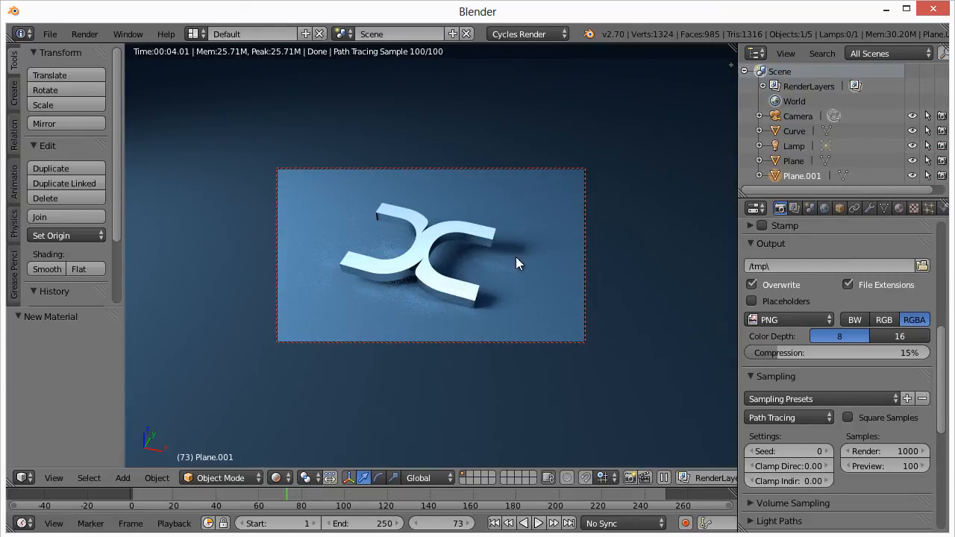
scroll(852, 369, "up", 10)
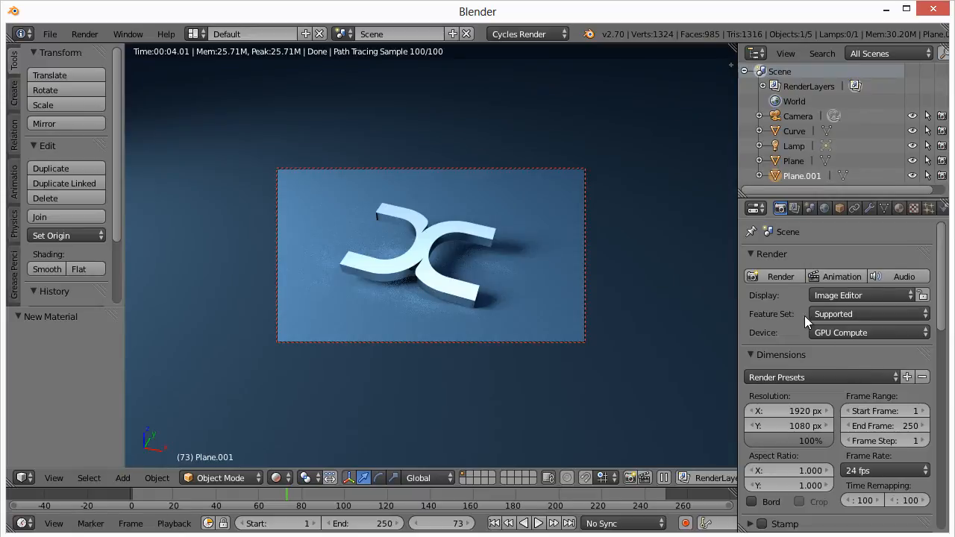
left_click(782, 277)
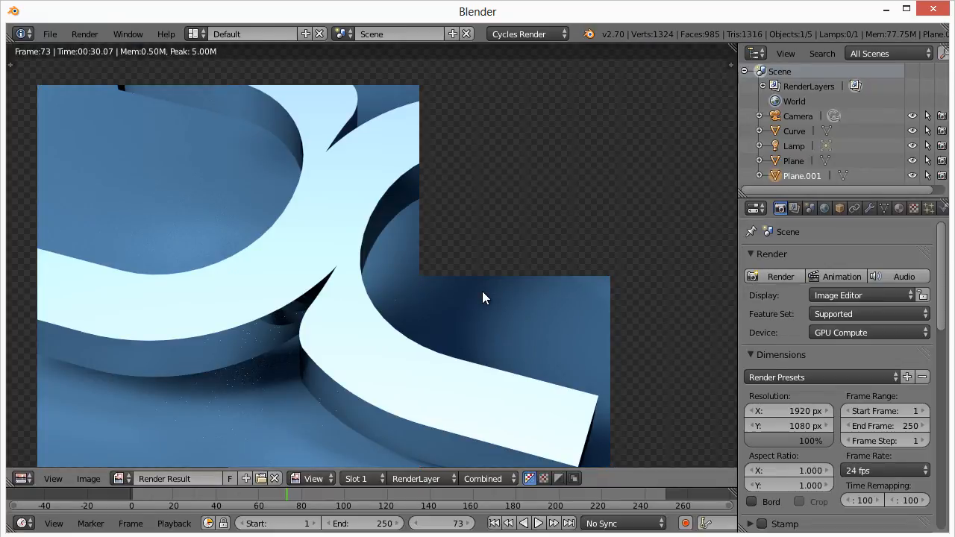
key("Escape")
- Set both the direct and indirect clamp values in the sampling settings to 0.98
scroll(851, 394, "down", 12)
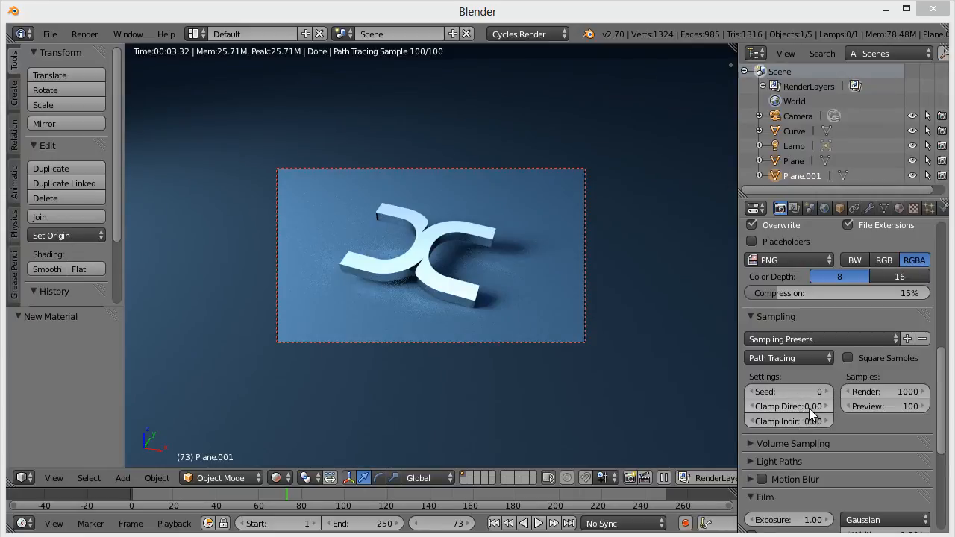
left_click(813, 407)
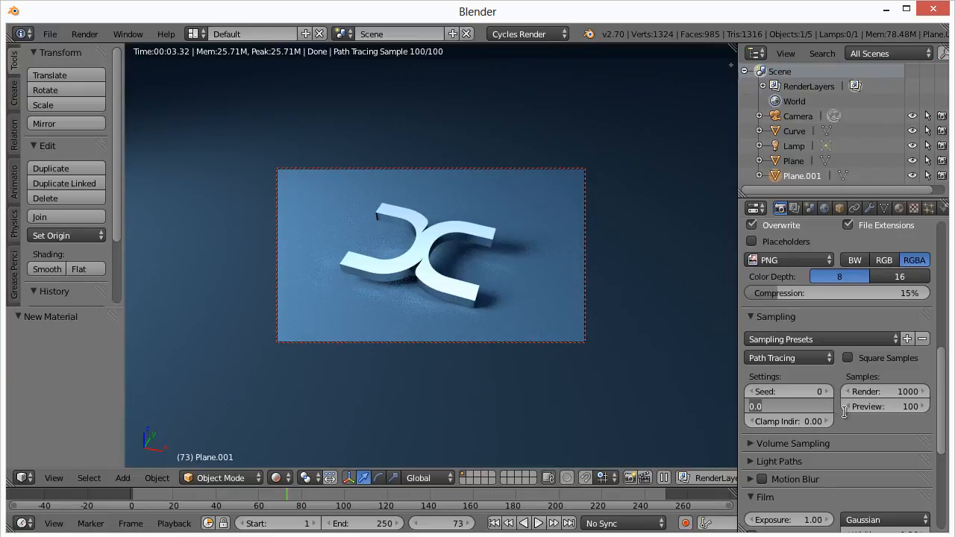
type("0.98")
key("Return")
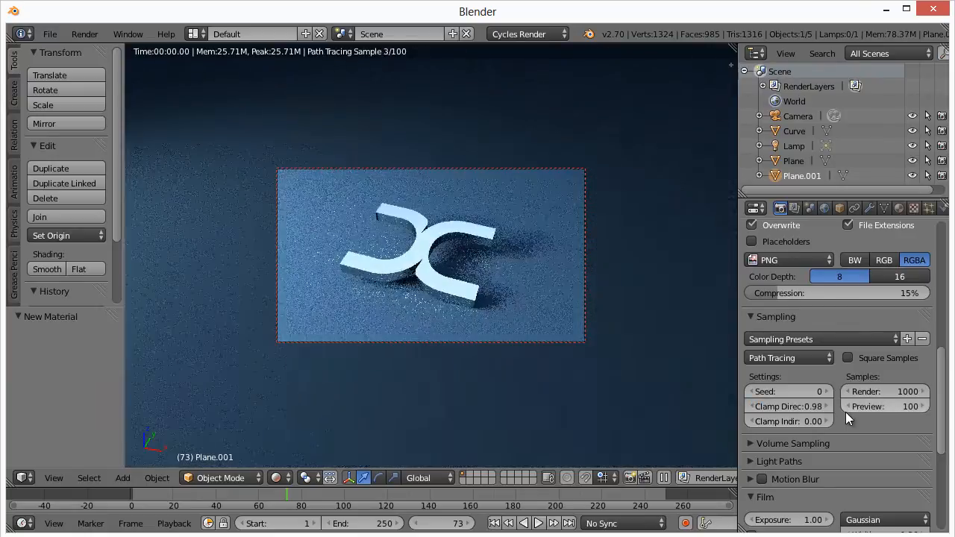
left_click(815, 423)
type("0.9")
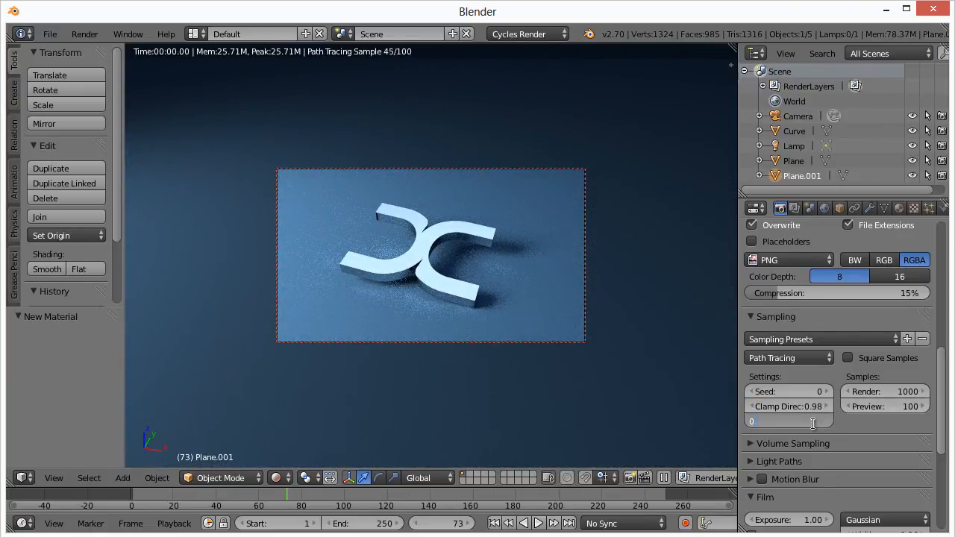
type("8")
key("Return")
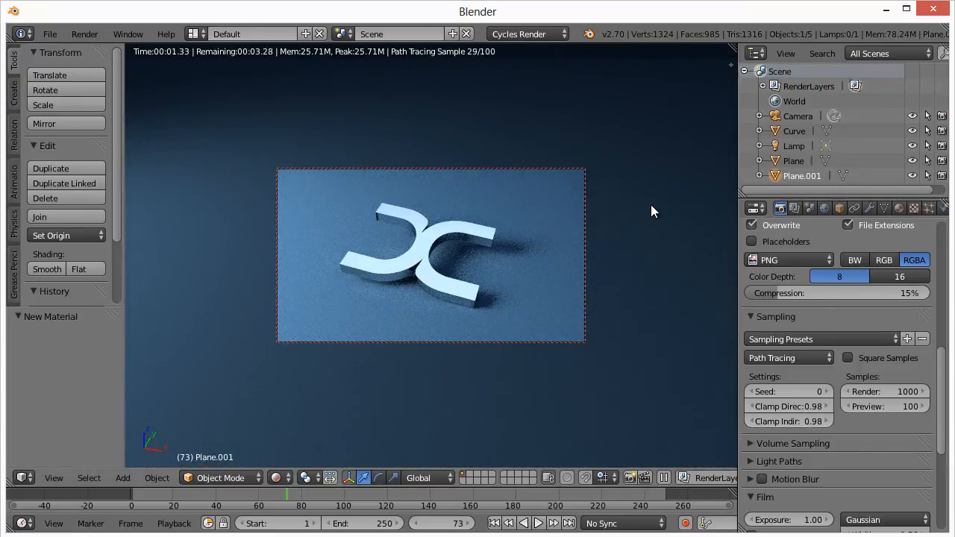
- Render the still image again with clamping applied and stop it after a few tiles
scroll(793, 302, "up", 12)
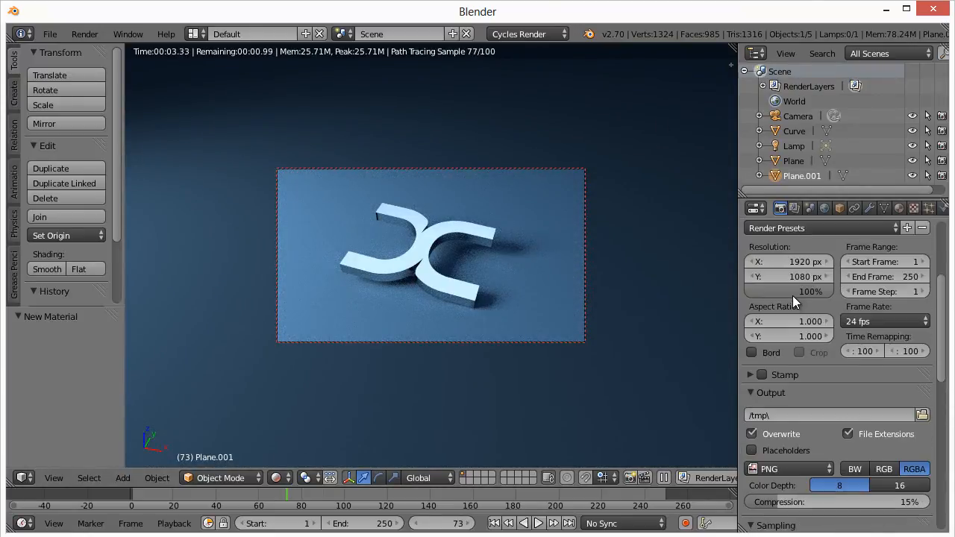
left_click(779, 275)
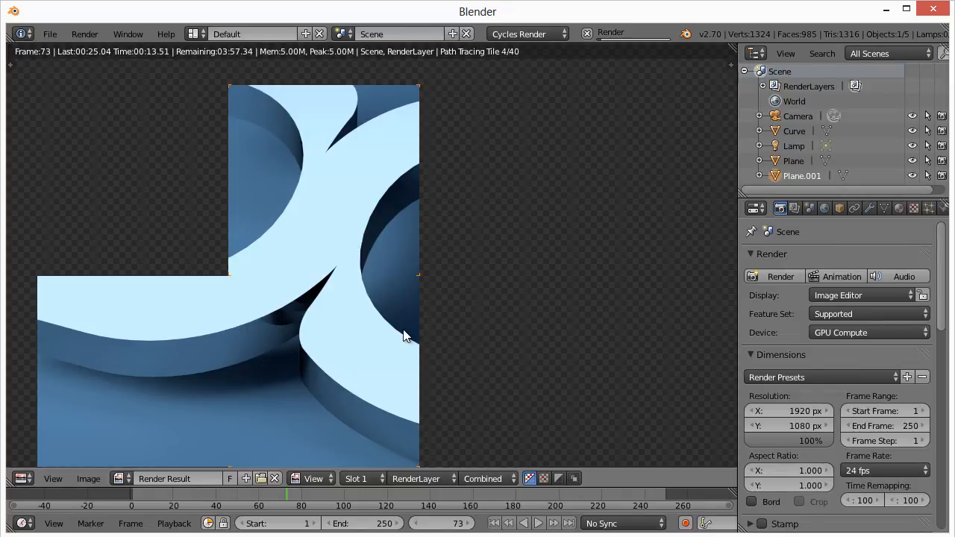
key("Escape")
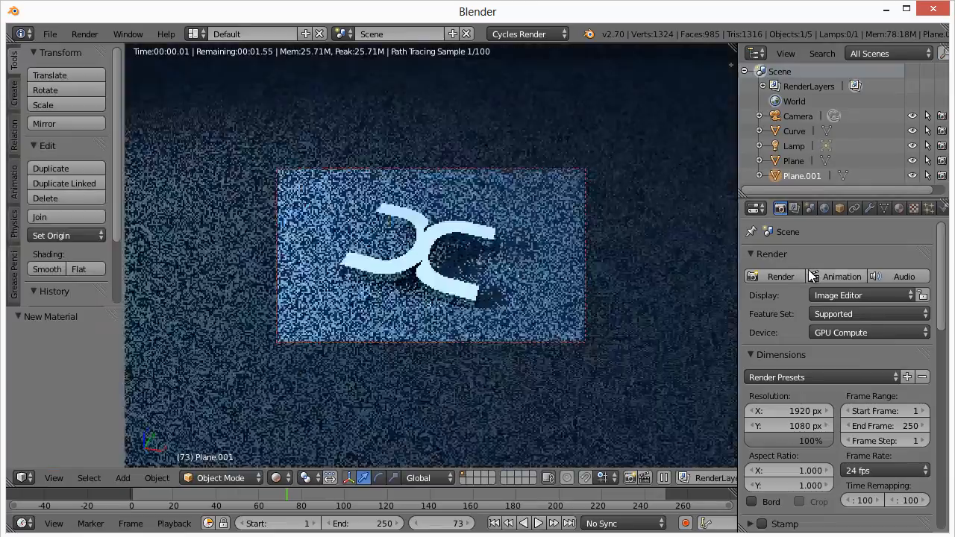
- Reset the direct and indirect clamp values in the sampling settings to 0
scroll(841, 450, "down", 8)
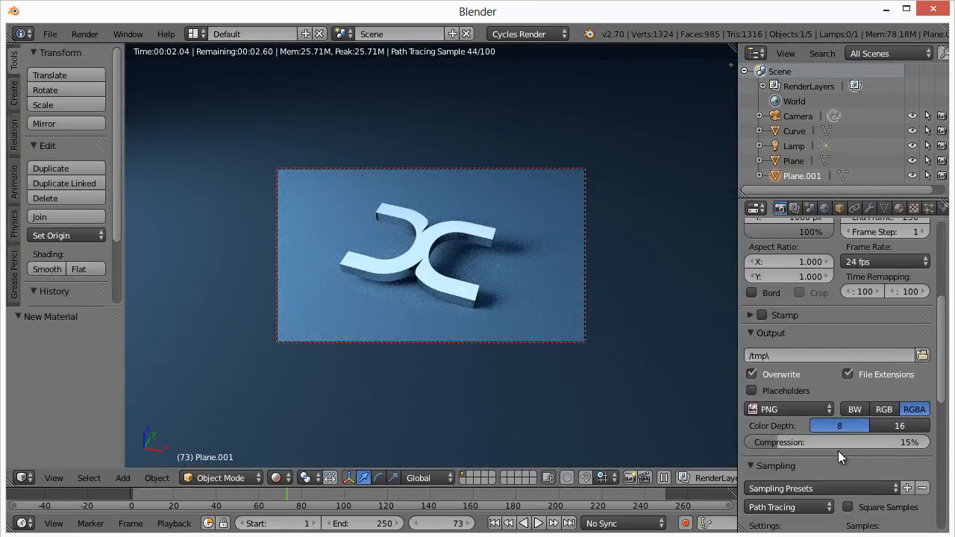
left_click(810, 496)
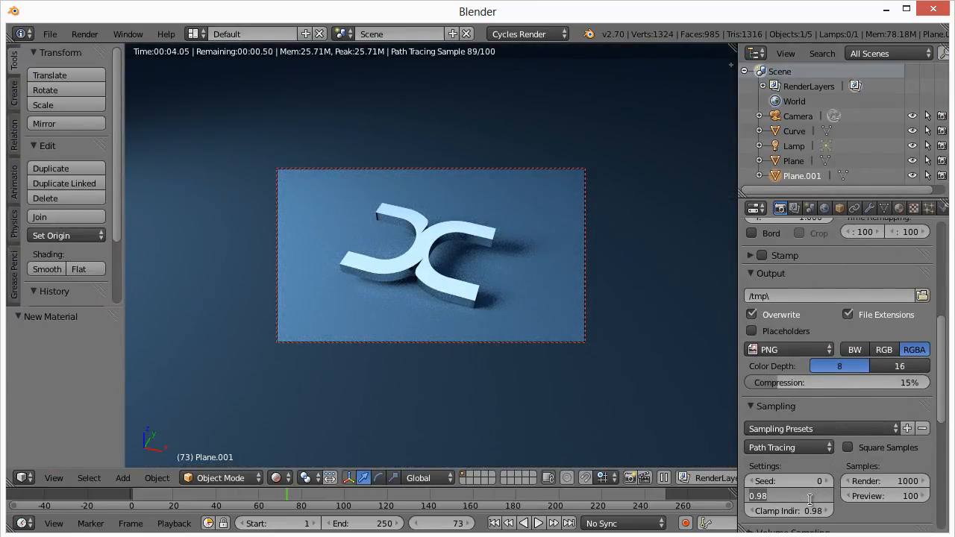
type("0")
key("Return")
left_click(806, 511)
type("00")
key("Return")
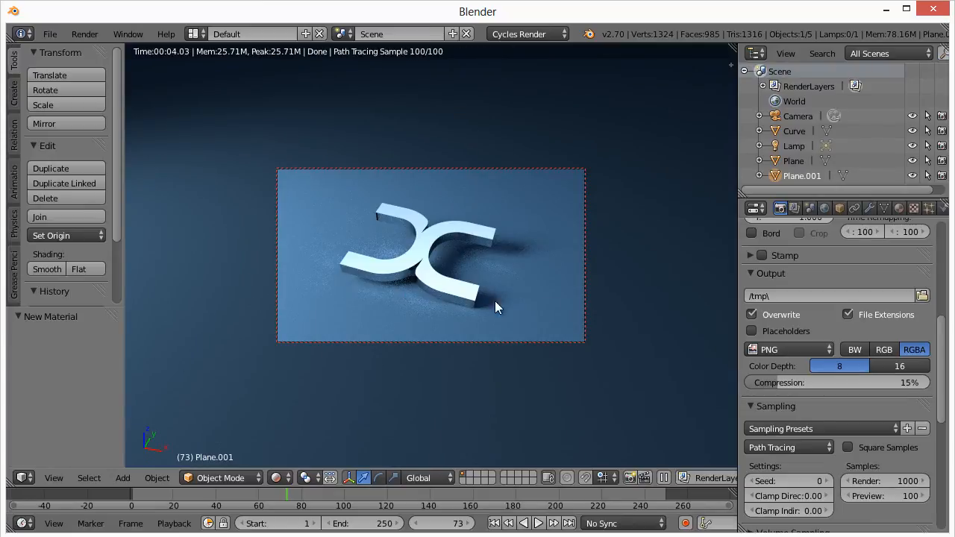
scroll(837, 364, "up", 9)
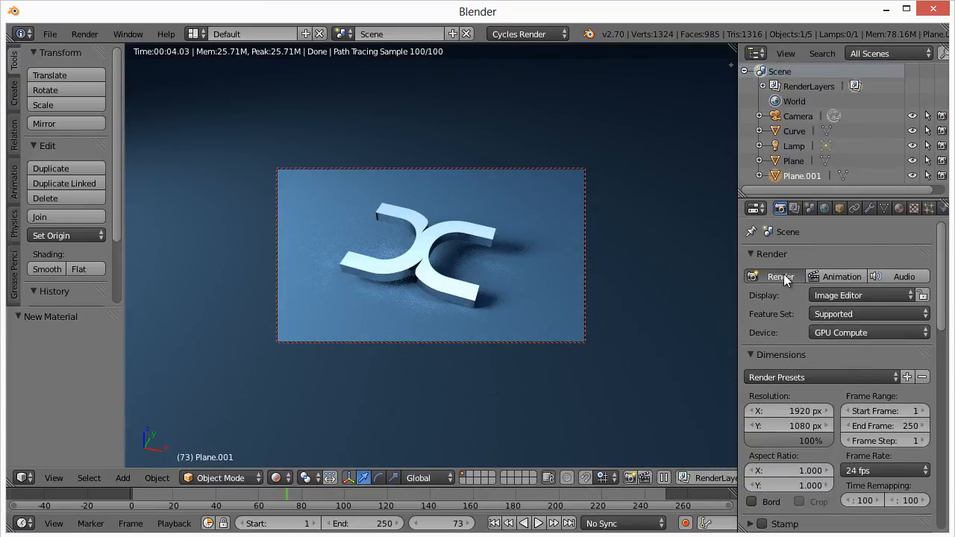
- Render the full still image of the logo and save the render result as showicon.png in the already open folder
left_click(781, 276)
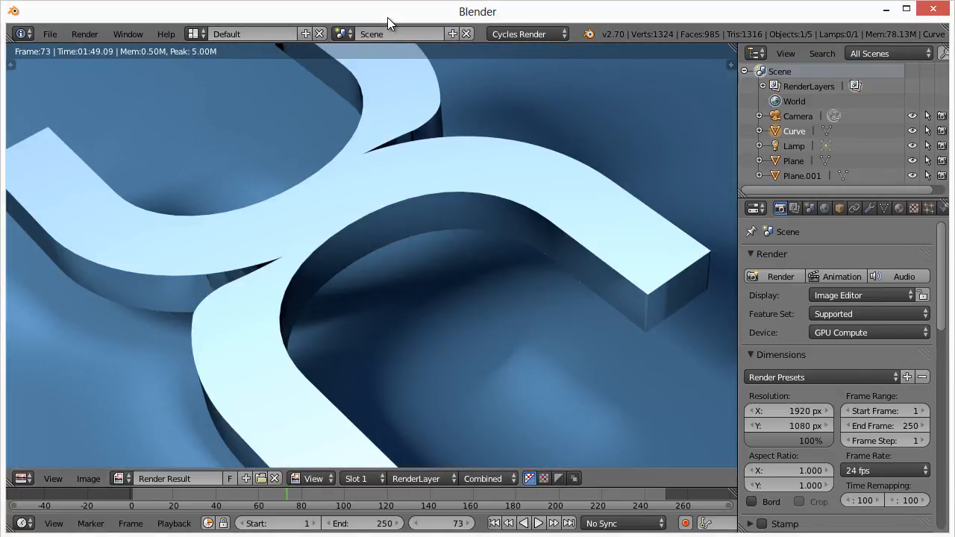
scroll(381, 253, "down", 3)
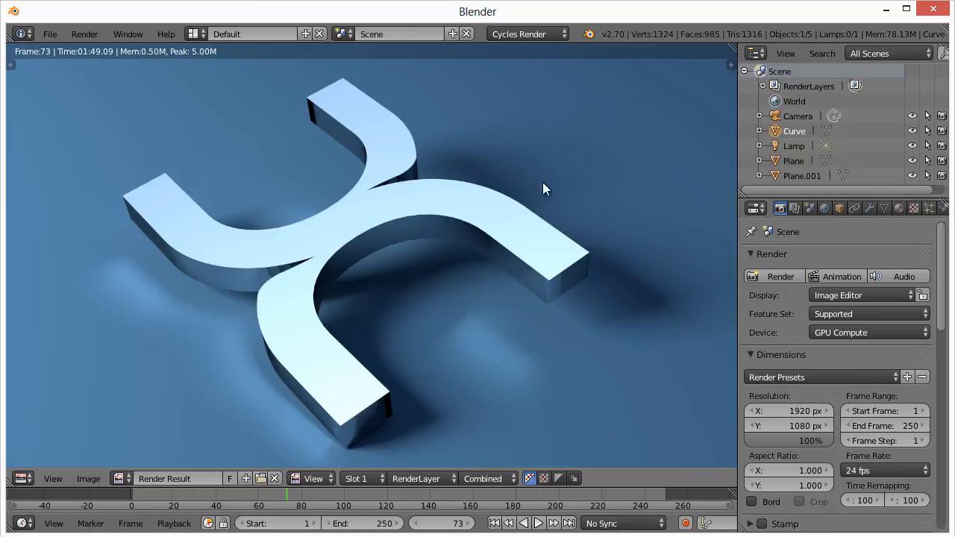
key("F3")
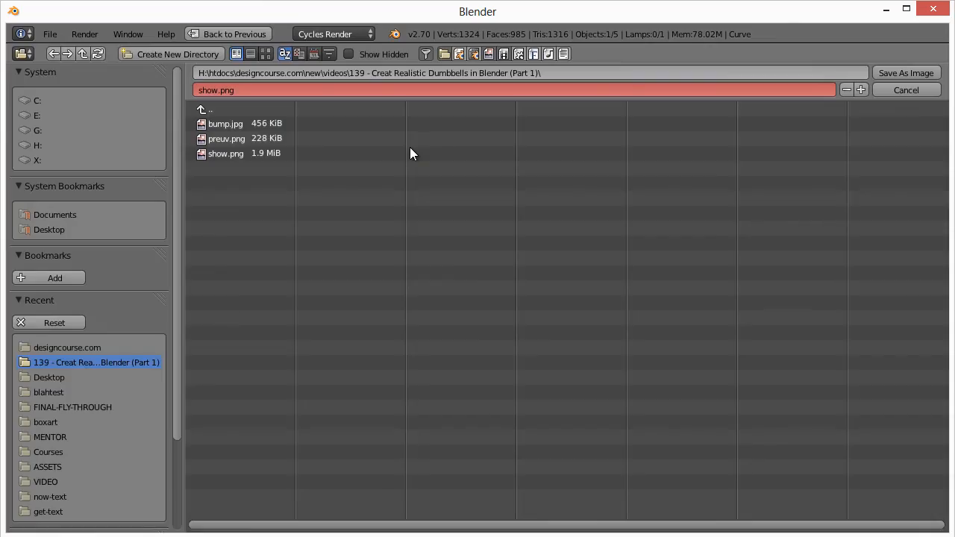
left_click(283, 91)
type("showicon")
key("Return")
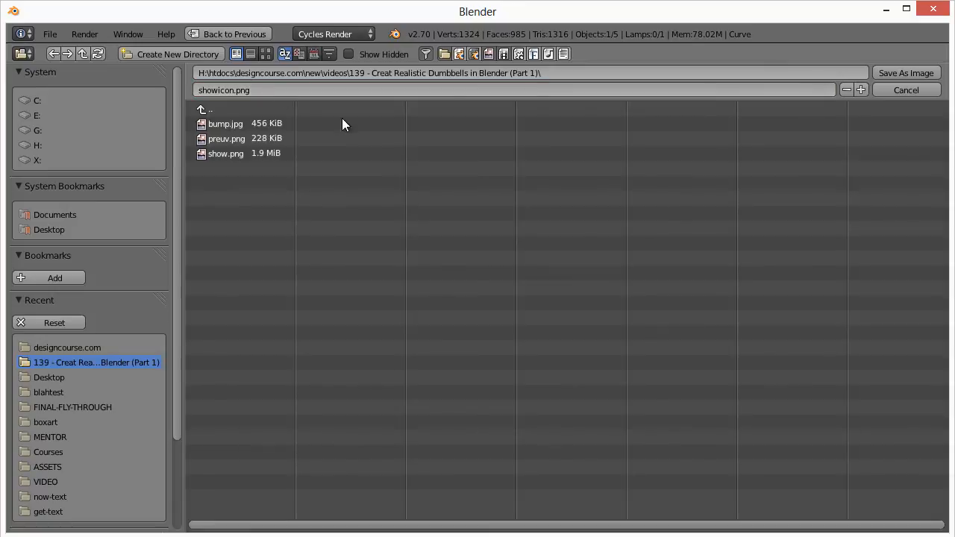
left_click(906, 72)
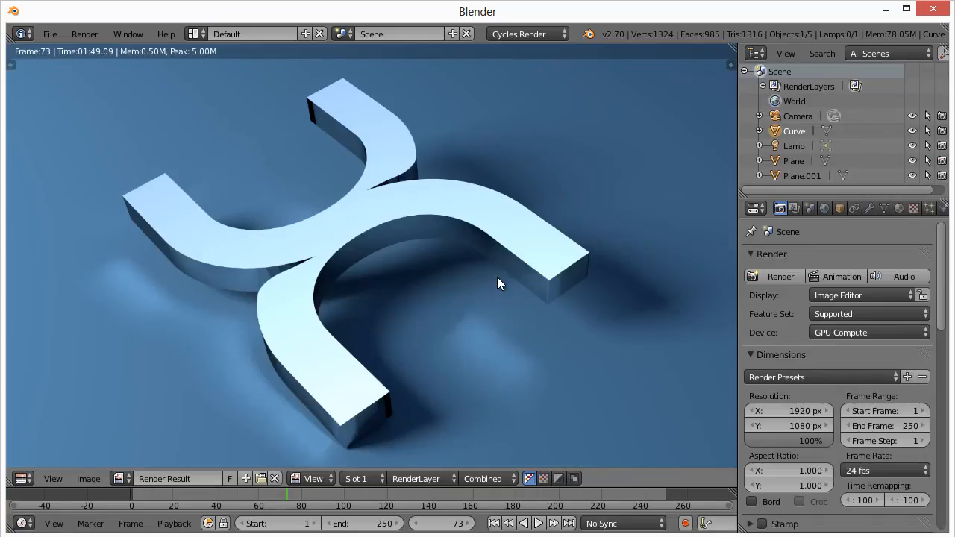
scroll(393, 200, "down", 4)
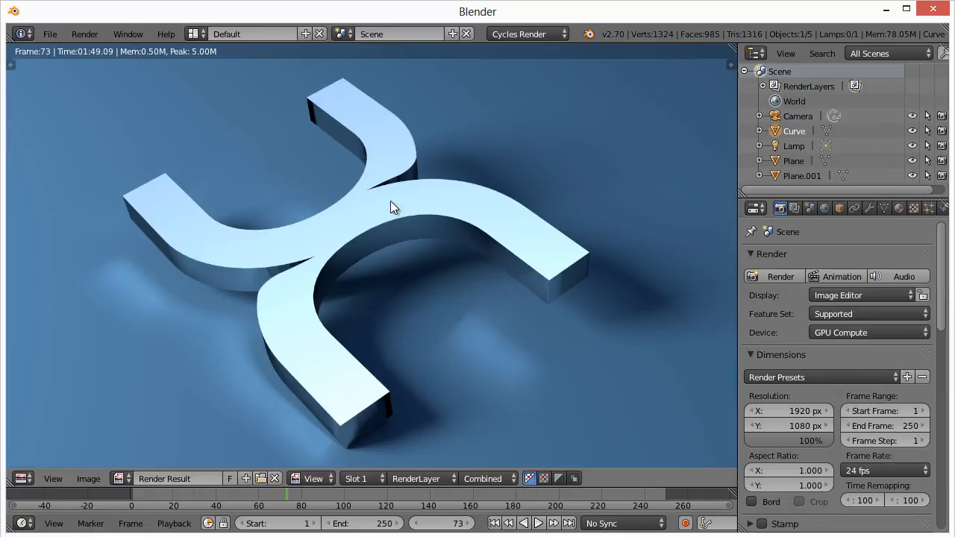